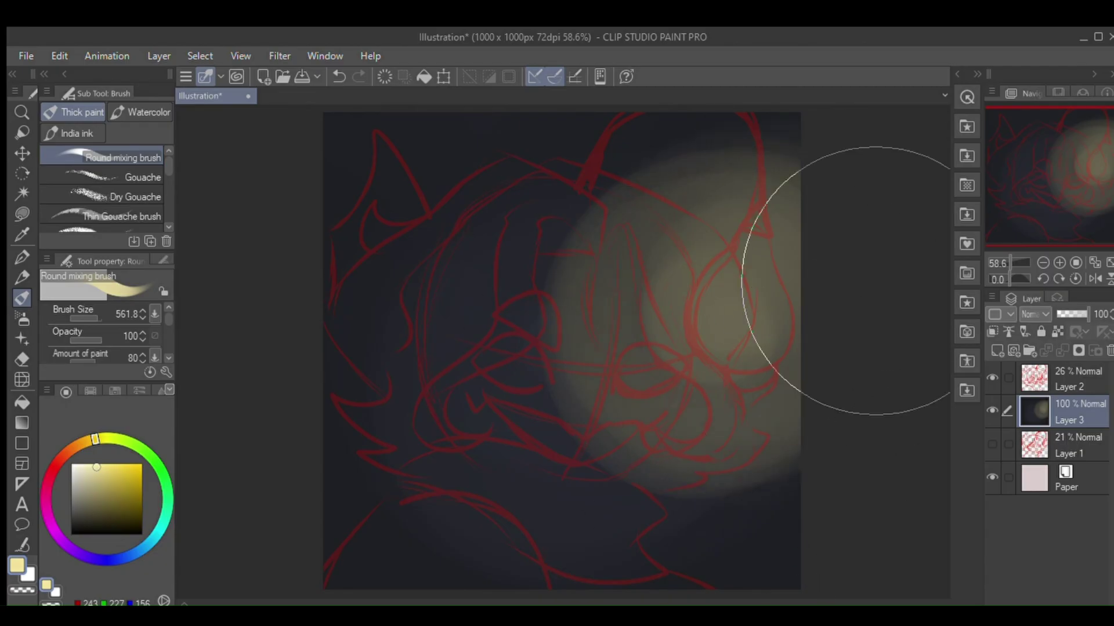
Brighten the lantern glow's centre with the round mixing brush and add a new layer above Layer 3.
left_click(738, 306)
left_click(1061, 445)
left_click(1022, 408)
key("ctrl+shift+n")
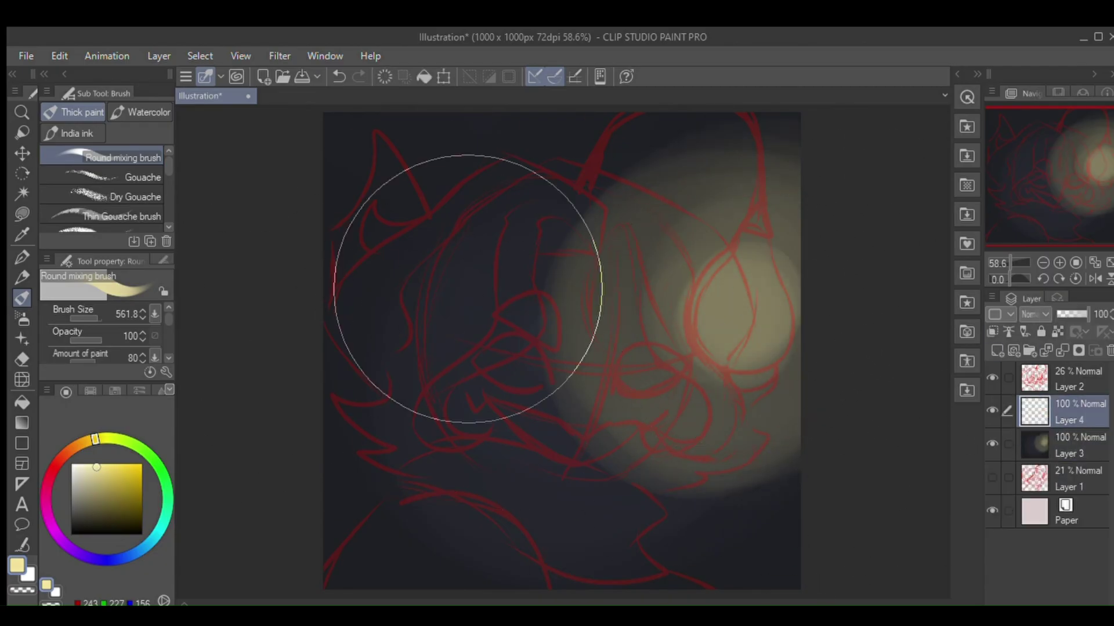
Lasso-fill the head shape on the new layer in pale blue-grey, RGB 193, 208, 208.
key("p")
left_click(160, 529)
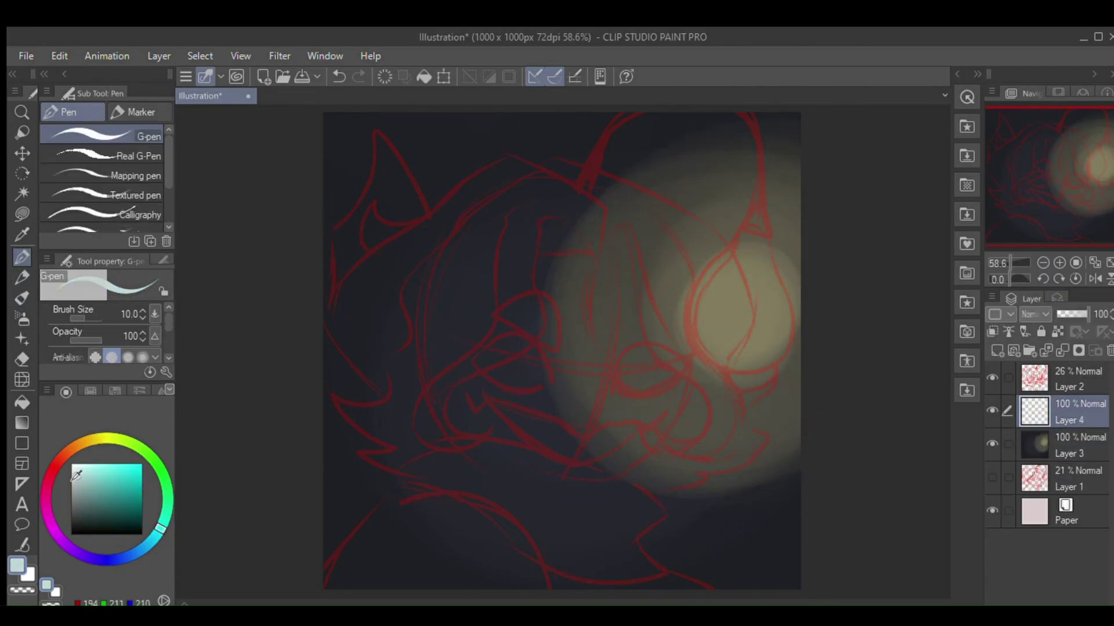
left_click(76, 477)
left_click(23, 214)
mouse_move(427, 378)
left_mouse_down()
mouse_move(552, 485)
mouse_move(431, 383)
left_mouse_up()
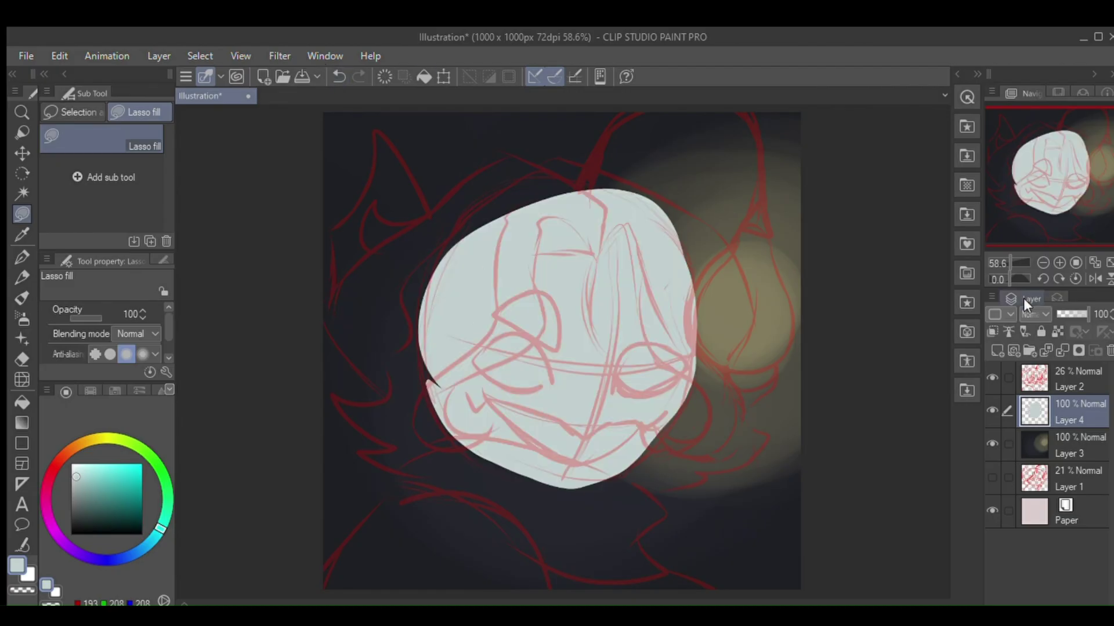
Set the background paint layer, Layer 3, to Multiply blending with 49% opacity.
left_click_drag(1039, 415, 1039, 456)
left_click(1039, 412)
left_click(1035, 314)
left_click(1041, 355)
mouse_move(1088, 314)
left_mouse_down()
mouse_move(1064, 313)
mouse_move(1089, 314)
left_mouse_up()
left_click_drag(1039, 446, 1040, 401)
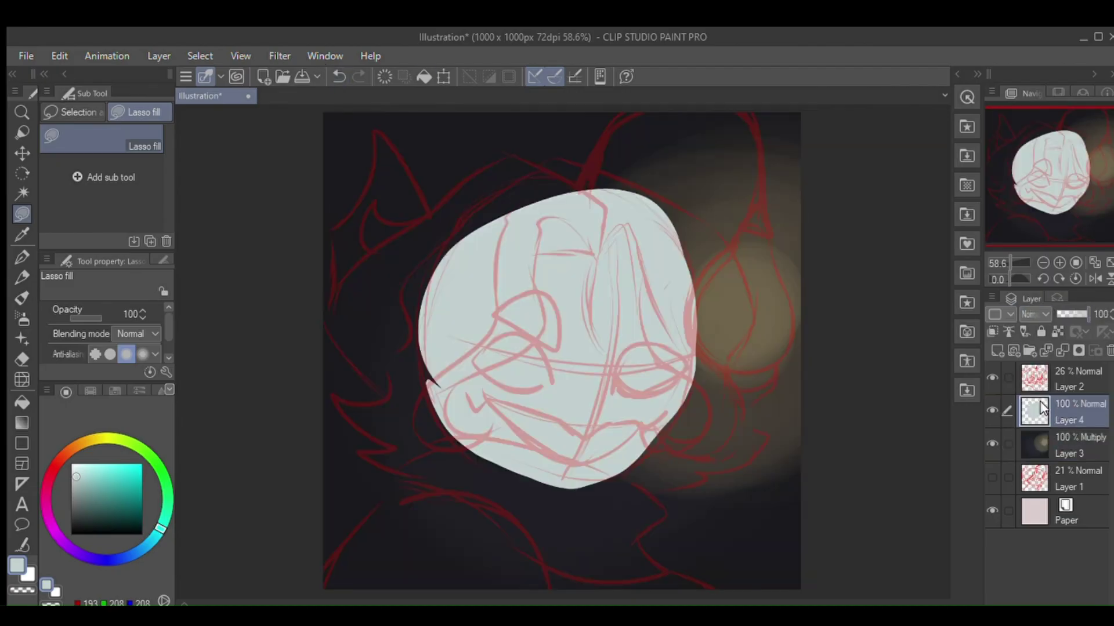
left_click(1040, 445)
left_click_drag(1088, 314, 1072, 314)
left_click_drag(1076, 298, 1107, 311)
left_click(818, 75)
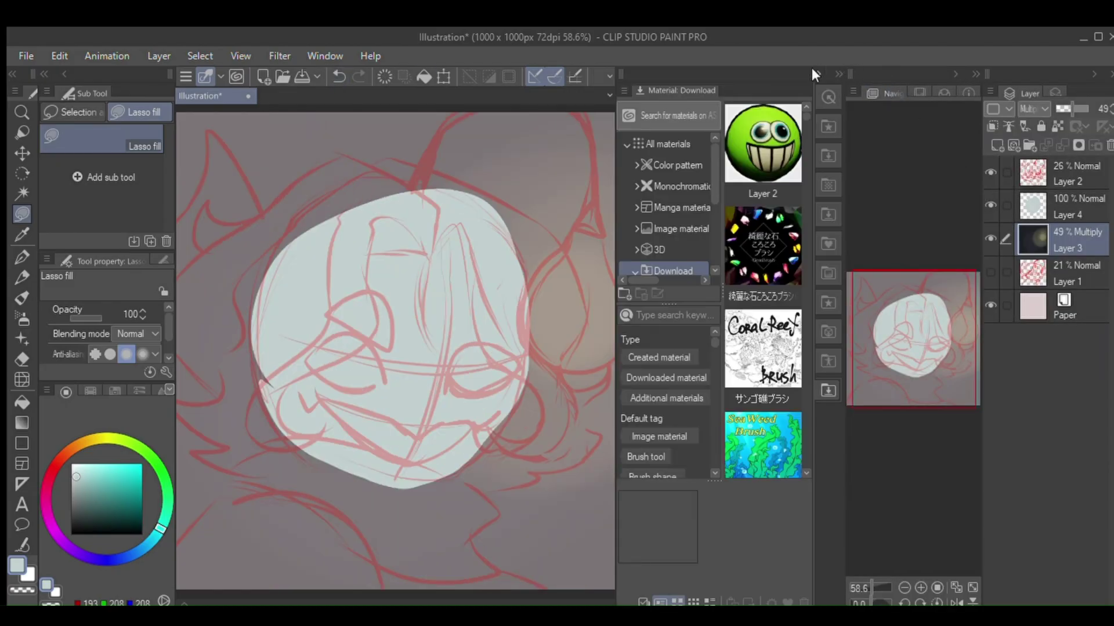
left_click(816, 75)
left_click_drag(899, 75, 1046, 81)
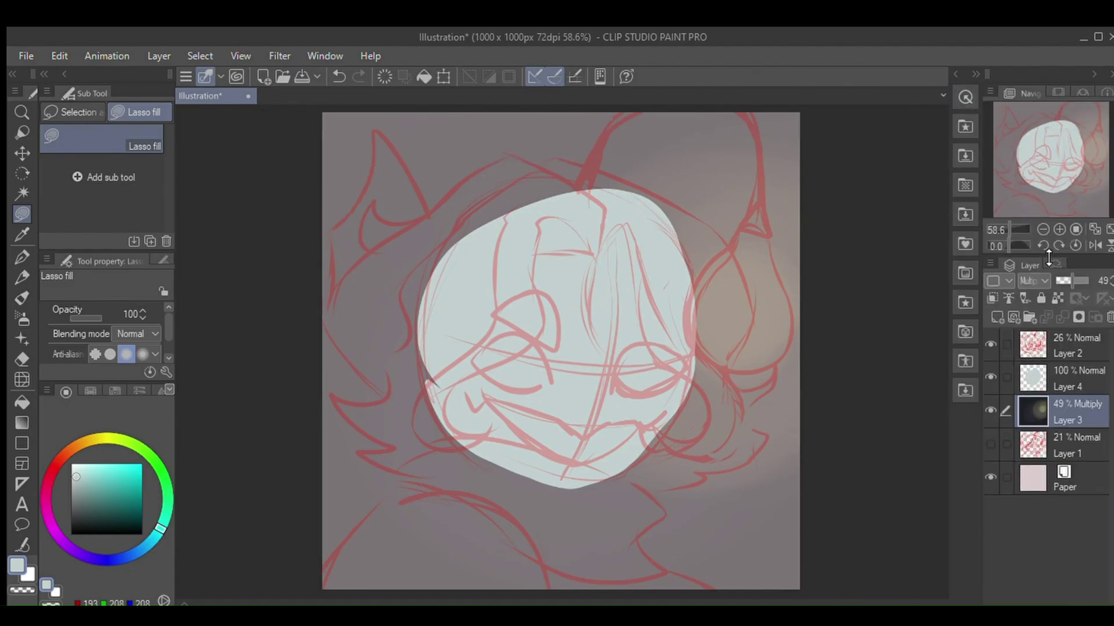
Lasso-fill the wavy hair around the face on Layer 4 in dark teal, RGB 25, 41, 41.
left_click(1032, 397)
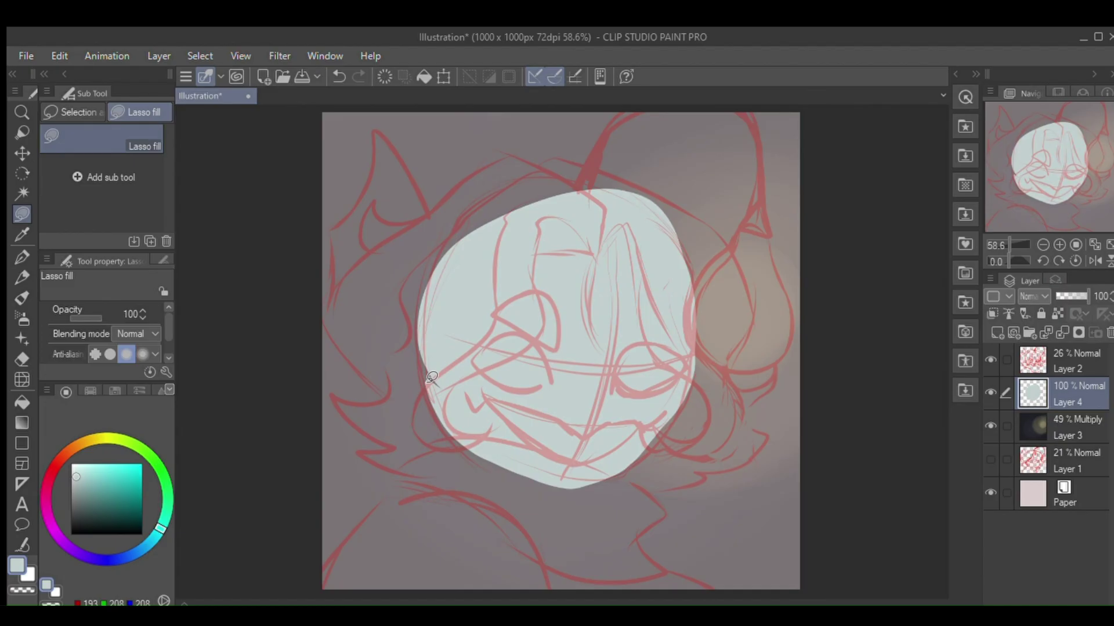
left_click(99, 524)
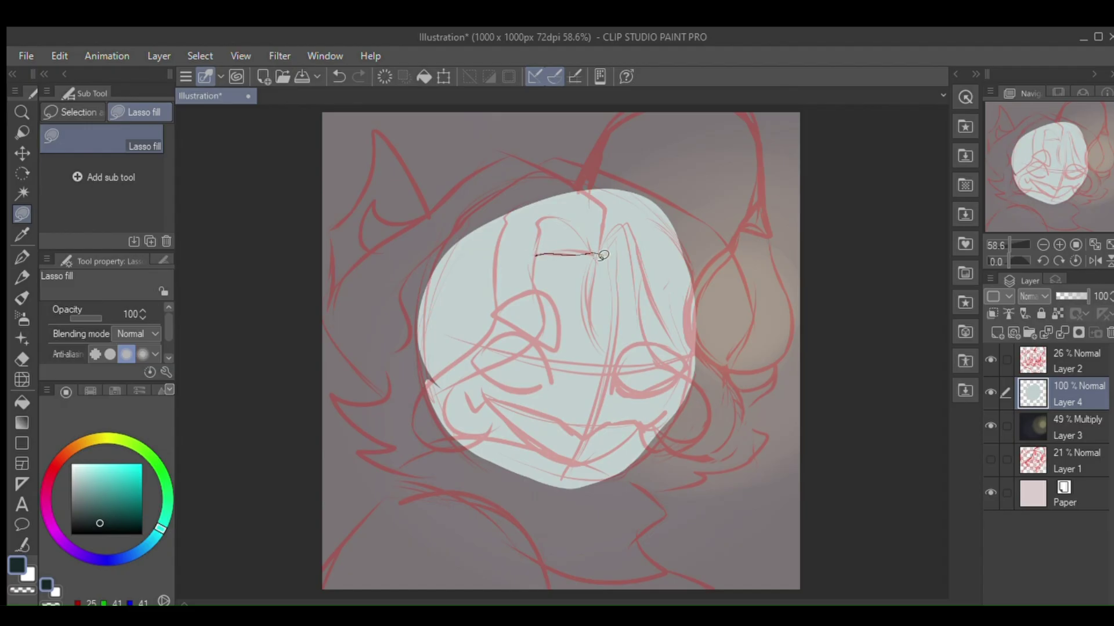
mouse_move(603, 255)
left_mouse_down()
mouse_move(659, 432)
mouse_move(647, 238)
mouse_move(375, 368)
mouse_move(474, 444)
mouse_move(499, 409)
left_mouse_up()
mouse_move(522, 167)
left_mouse_down()
mouse_move(719, 230)
mouse_move(699, 484)
mouse_move(678, 363)
left_mouse_up()
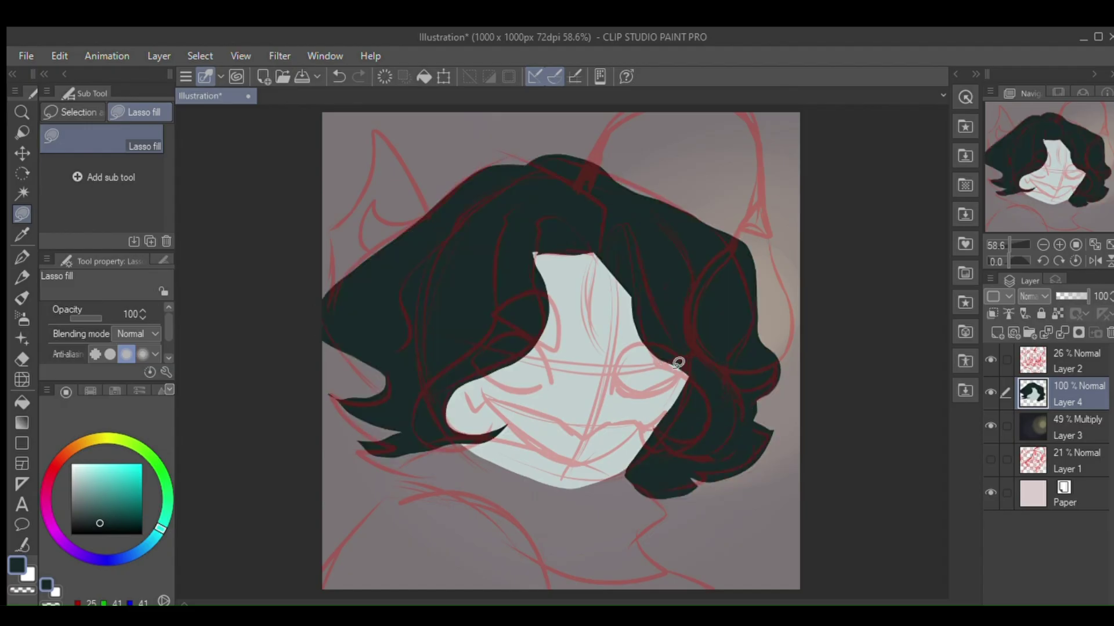
Fill the ear at the head's left in the pale face colour and cover its base with a dark teal hair tuft.
left_click(588, 405, "alt")
key("ctrl+z")
mouse_move(370, 129)
left_mouse_down()
mouse_move(434, 215)
mouse_move(331, 290)
mouse_move(428, 213)
left_mouse_up()
left_click(438, 204, "alt")
mouse_move(371, 250)
left_mouse_down()
mouse_move(419, 218)
mouse_move(388, 254)
mouse_move(371, 197)
left_mouse_up()
left_click_drag(549, 241, 532, 257)
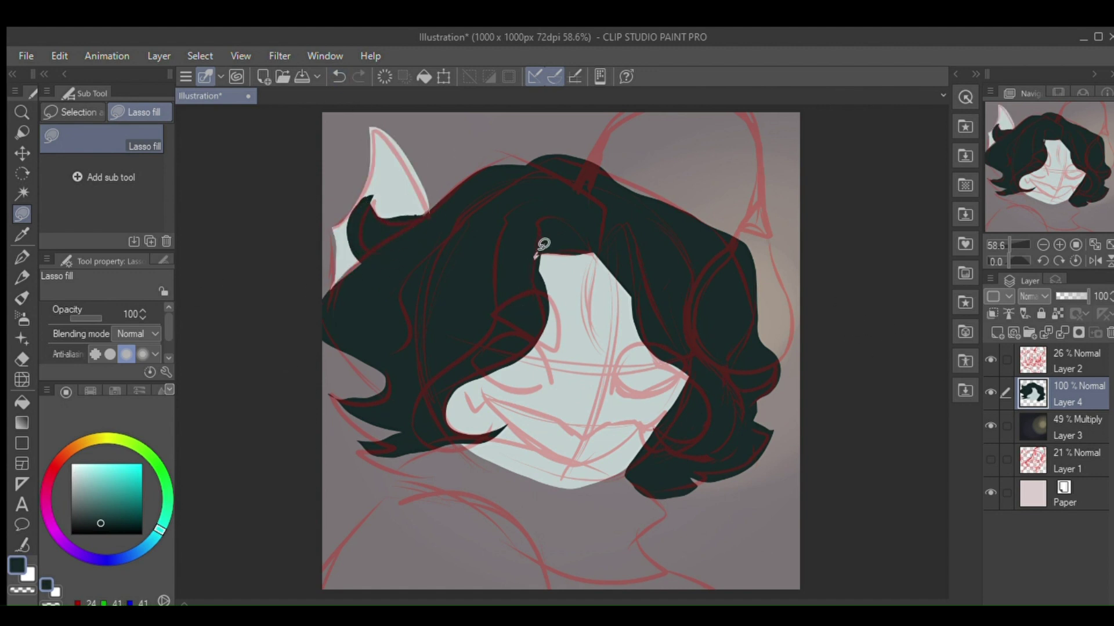
Outline the hair opening above the forehead with the G-pen in a near-black teal.
left_click_drag(97, 530, 97, 529)
key("p")
left_click_drag(535, 250, 542, 297)
left_click_drag(592, 254, 590, 345)
left_click_drag(587, 284, 610, 350)
left_click(340, 76)
left_click(339, 76)
left_click(339, 76)
left_click_drag(535, 253, 589, 251)
mouse_move(590, 250)
left_mouse_down()
mouse_move(529, 243)
mouse_move(590, 251)
mouse_move(612, 392)
left_mouse_up()
left_click(22, 403)
left_click(556, 239)
left_click(340, 76)
left_click(119, 327)
left_click(556, 239)
left_click(339, 76)
Lasso-fill near-black shadows under the hair parting and along the left lock, and widen the pale forehead.
left_click(22, 214)
left_click(604, 291, "alt")
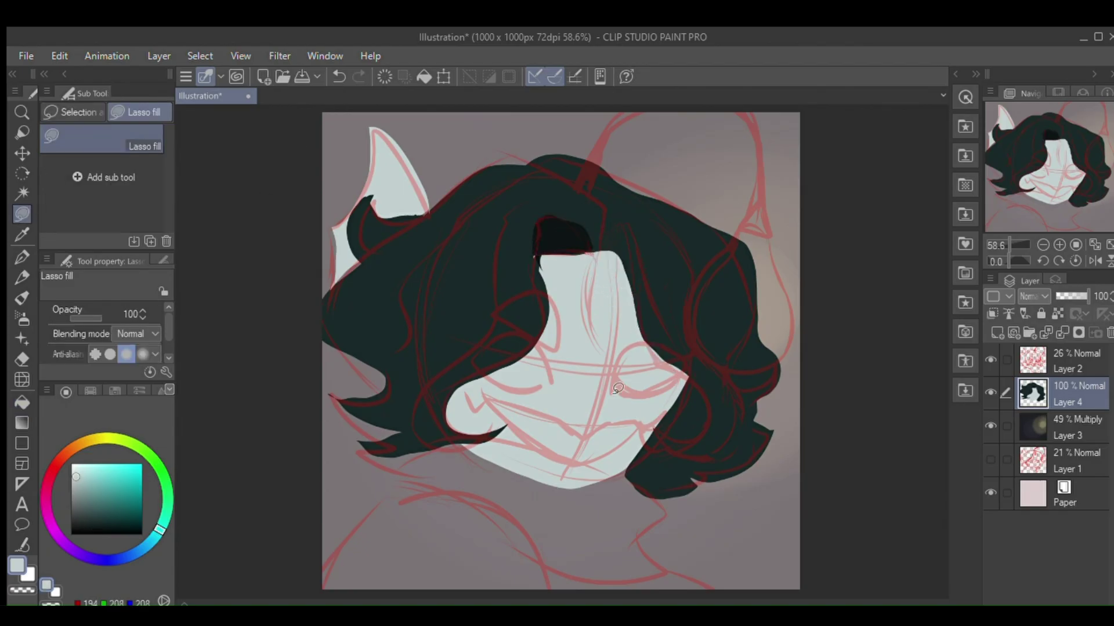
left_click(539, 247, "alt")
mouse_move(539, 250)
left_mouse_down()
mouse_move(544, 231)
mouse_move(478, 334)
mouse_move(501, 223)
left_mouse_up()
mouse_move(427, 379)
left_mouse_down()
mouse_move(424, 450)
mouse_move(426, 381)
left_mouse_up()
mouse_move(592, 254)
left_mouse_down()
mouse_move(629, 270)
mouse_move(610, 252)
mouse_move(611, 278)
left_mouse_up()
Ink the left lock's edge, the hair parting and the left crown outline with the G-pen in near-black, RGB 13, 20, 20.
left_click(604, 268, "alt")
left_click(22, 257)
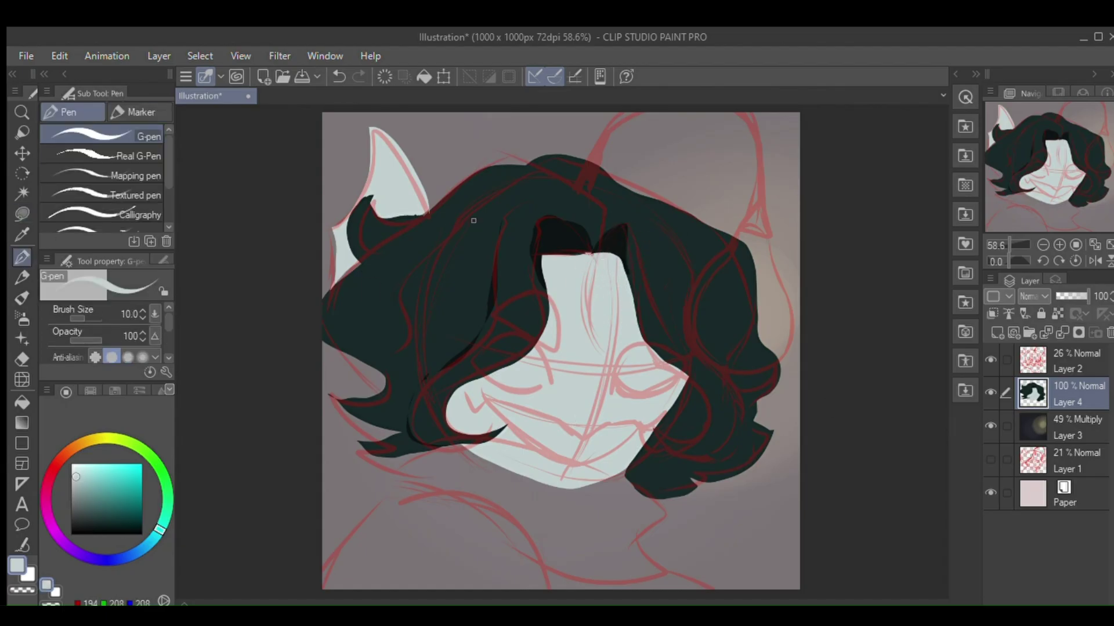
left_click_drag(502, 217, 489, 307)
left_click(339, 77)
left_click(497, 264, "alt")
mouse_move(498, 243)
left_mouse_down()
mouse_move(473, 347)
mouse_move(419, 412)
left_mouse_up()
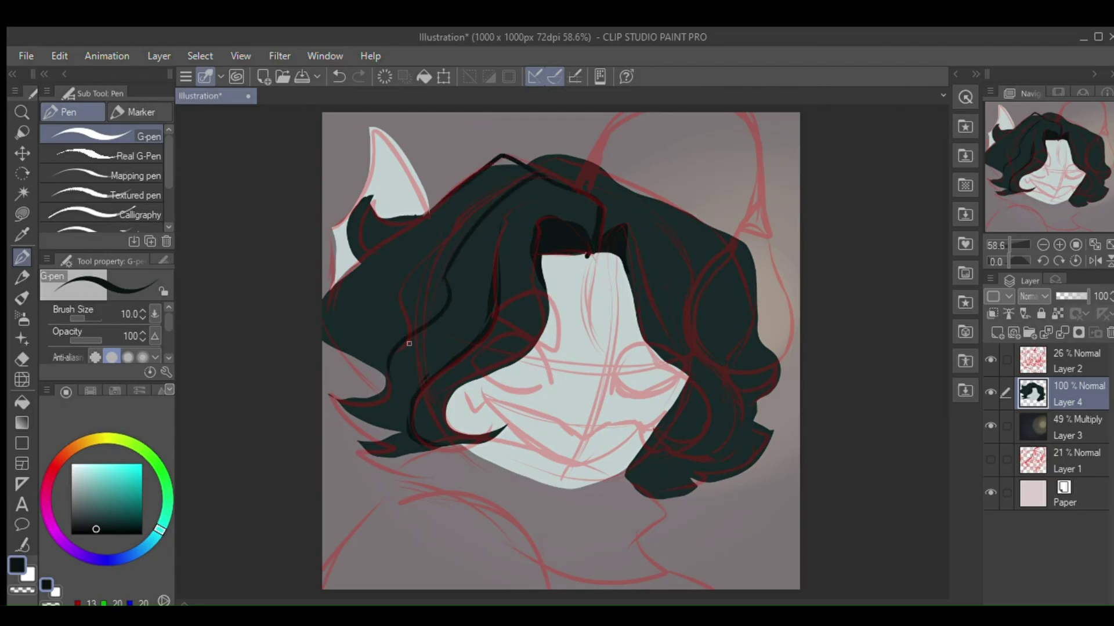
mouse_move(591, 242)
left_mouse_down()
mouse_move(488, 154)
mouse_move(384, 247)
mouse_move(431, 209)
left_mouse_up()
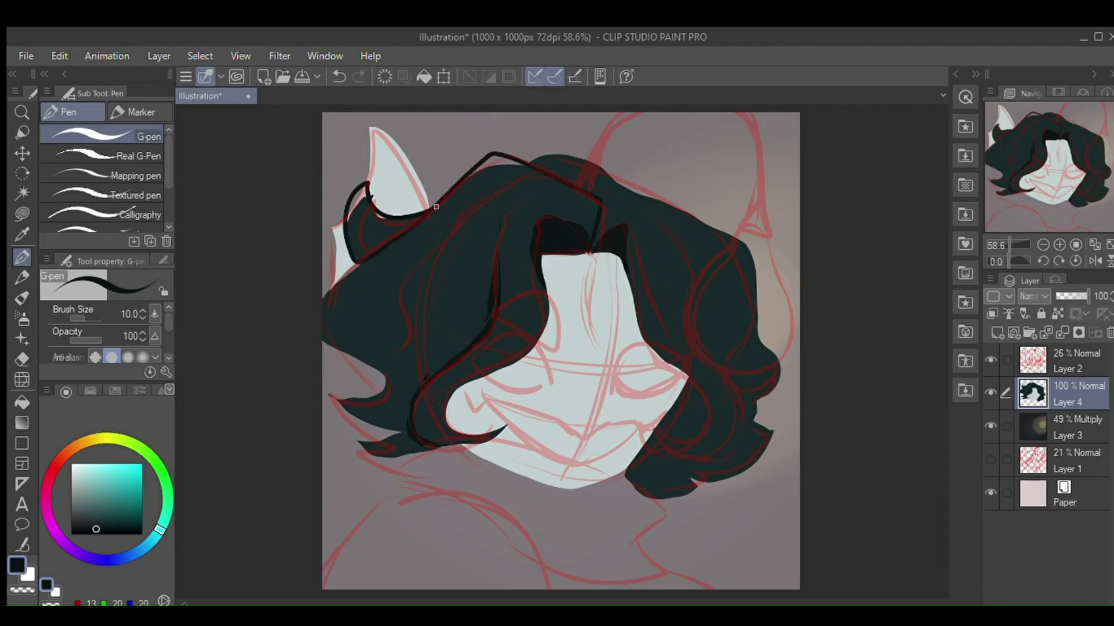
Lasso-fill the hair tuft in front of the left ear and a thin strand shadow in the left hair with near-black.
left_click(22, 214)
left_click_drag(368, 185, 368, 191)
mouse_move(361, 202)
left_mouse_down()
mouse_move(373, 211)
mouse_move(360, 255)
left_mouse_up()
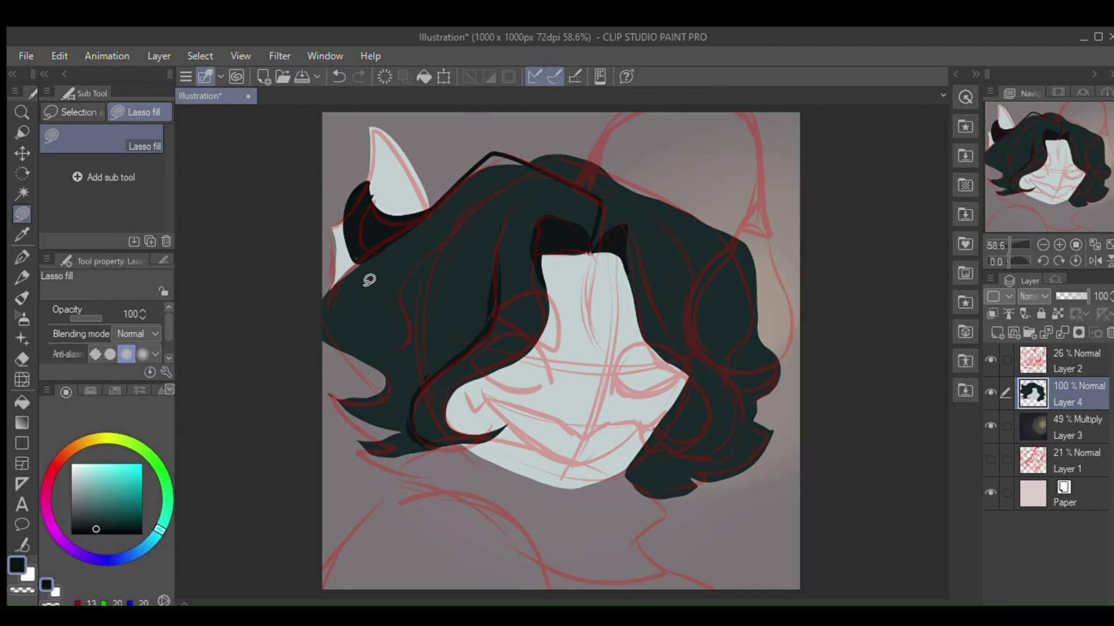
mouse_move(347, 300)
left_mouse_down()
mouse_move(338, 310)
mouse_move(402, 391)
mouse_move(360, 286)
mouse_move(342, 305)
left_mouse_up()
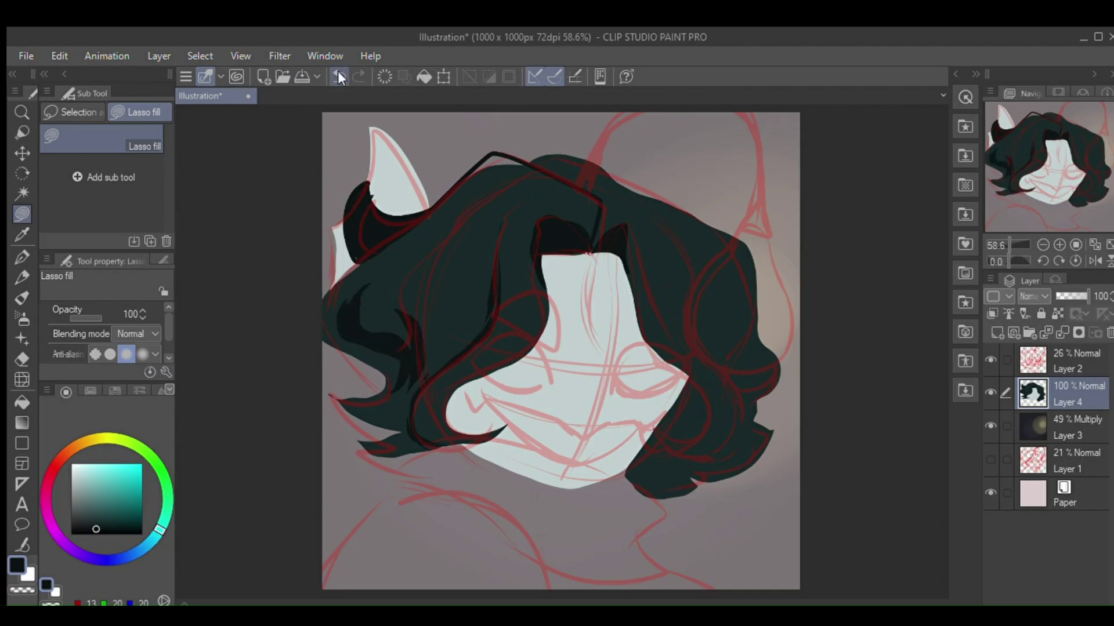
key("ctrl+z")
mouse_move(442, 235)
left_mouse_down()
mouse_move(402, 332)
mouse_move(425, 286)
left_mouse_up()
Fill the raised left crown in the hair's dark teal, refine the tuft's edge and add a loose strand over the forehead.
left_click(522, 177, "alt")
left_click_drag(477, 174, 538, 168)
left_click(372, 236, "alt")
left_click_drag(361, 260, 377, 229)
left_click(458, 200, "alt")
mouse_move(471, 168)
left_mouse_down()
mouse_move(423, 217)
mouse_move(418, 238)
left_mouse_up()
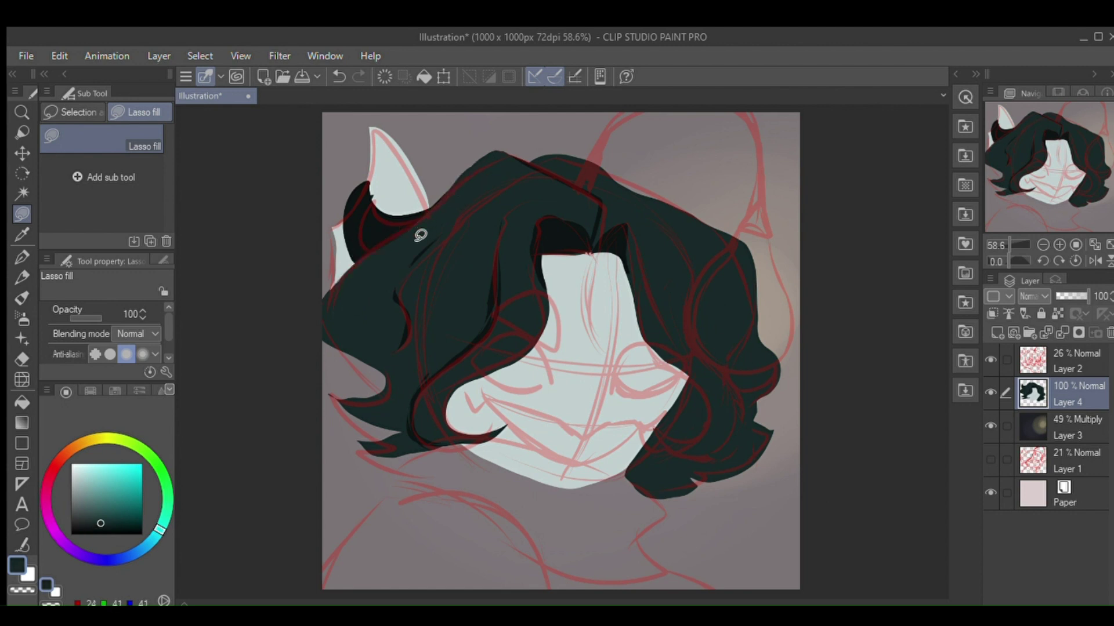
mouse_move(600, 250)
left_mouse_down()
mouse_move(567, 308)
mouse_move(597, 248)
left_mouse_up()
Set the sketch layer, Layer 2, to Multiply blending and return to Layer 4.
left_click(1044, 361)
scroll(1027, 303, "down", 2)
left_click(1024, 387)
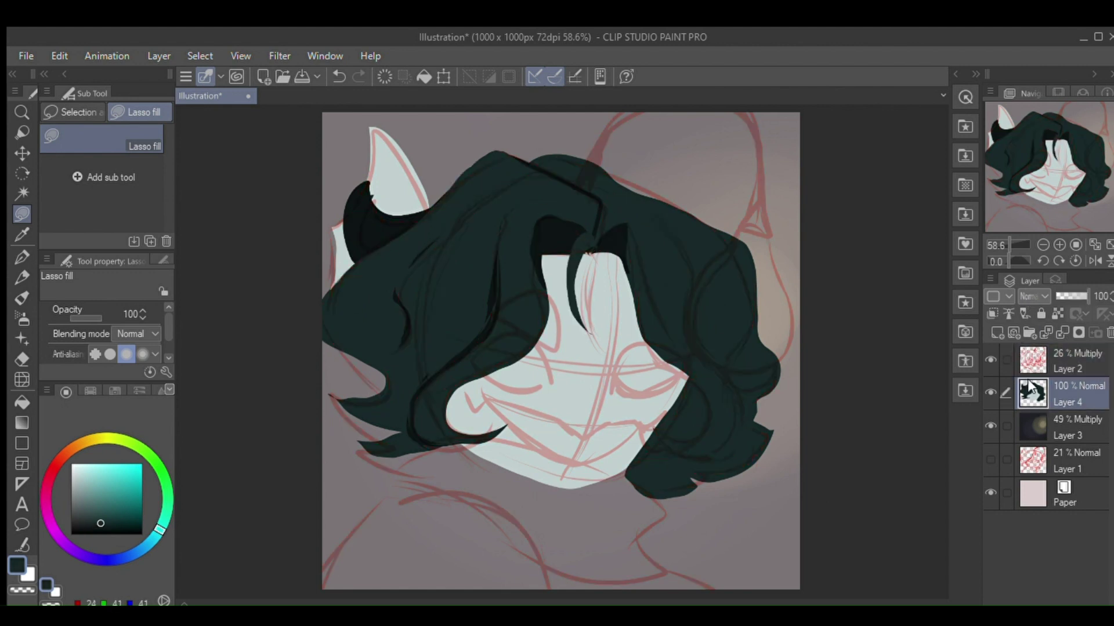
Reshape the shadow under the parting beside the loose strand with lasso fills in near-black and dark teal.
left_click(550, 229, "alt")
left_click(574, 218, "alt")
mouse_move(557, 217)
left_mouse_down()
mouse_move(584, 232)
mouse_move(565, 220)
left_mouse_up()
left_click_drag(533, 226, 534, 252)
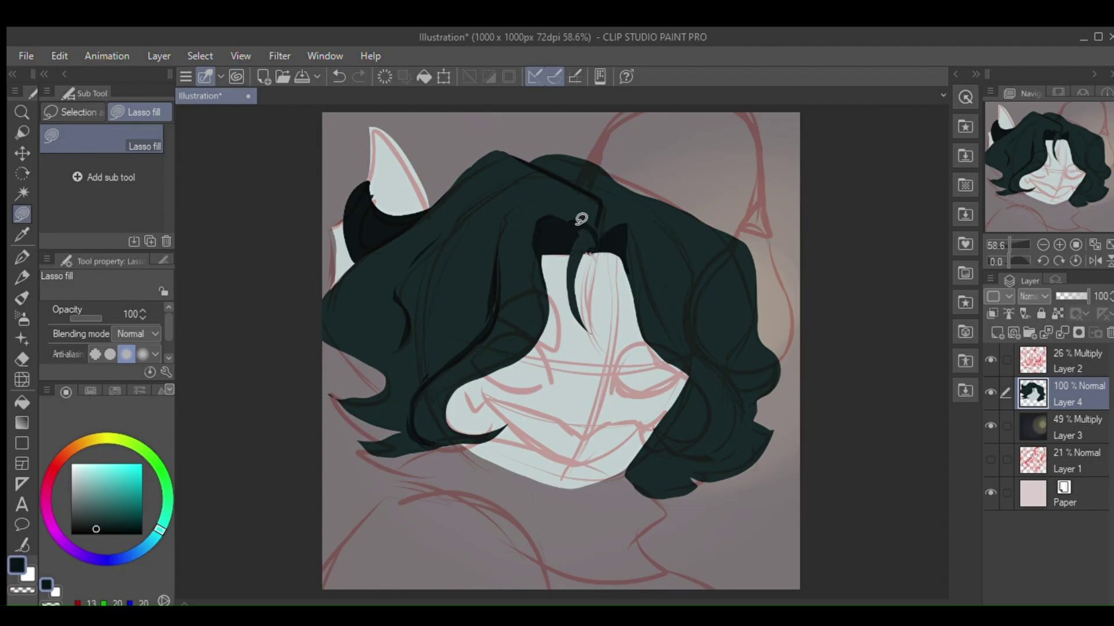
mouse_move(548, 299)
left_mouse_down()
mouse_move(574, 209)
mouse_move(616, 208)
left_mouse_up()
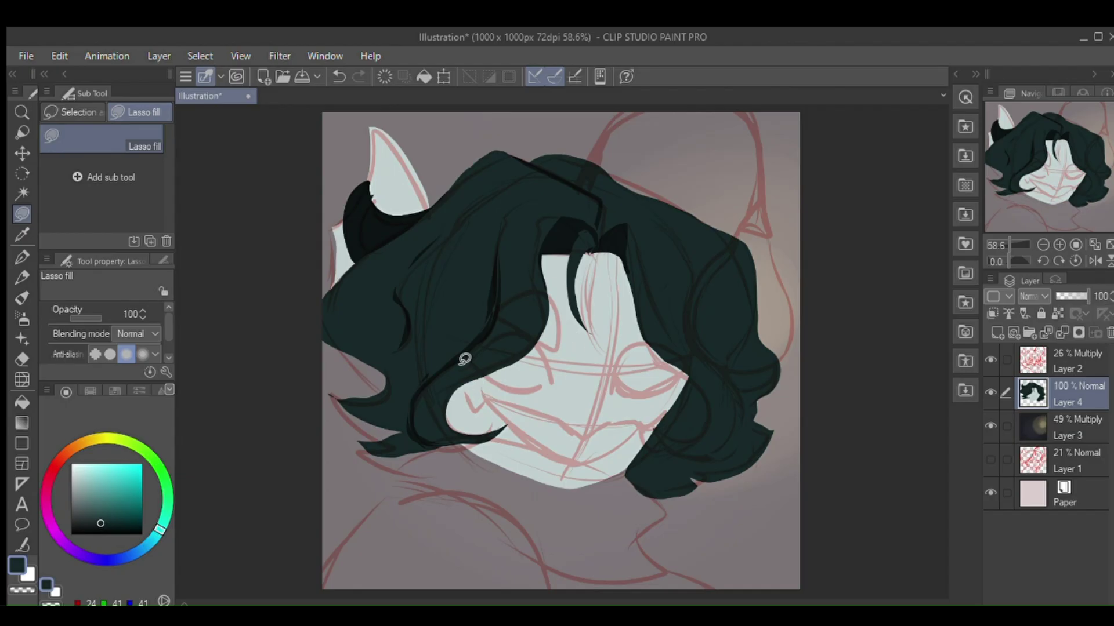
Ink the curling contour lines of the right lock and its edge against the face with the G-pen in near-black.
mouse_move(650, 217)
left_mouse_down()
mouse_move(671, 234)
mouse_move(654, 464)
left_mouse_up()
left_click(339, 76)
left_click(553, 234, "alt")
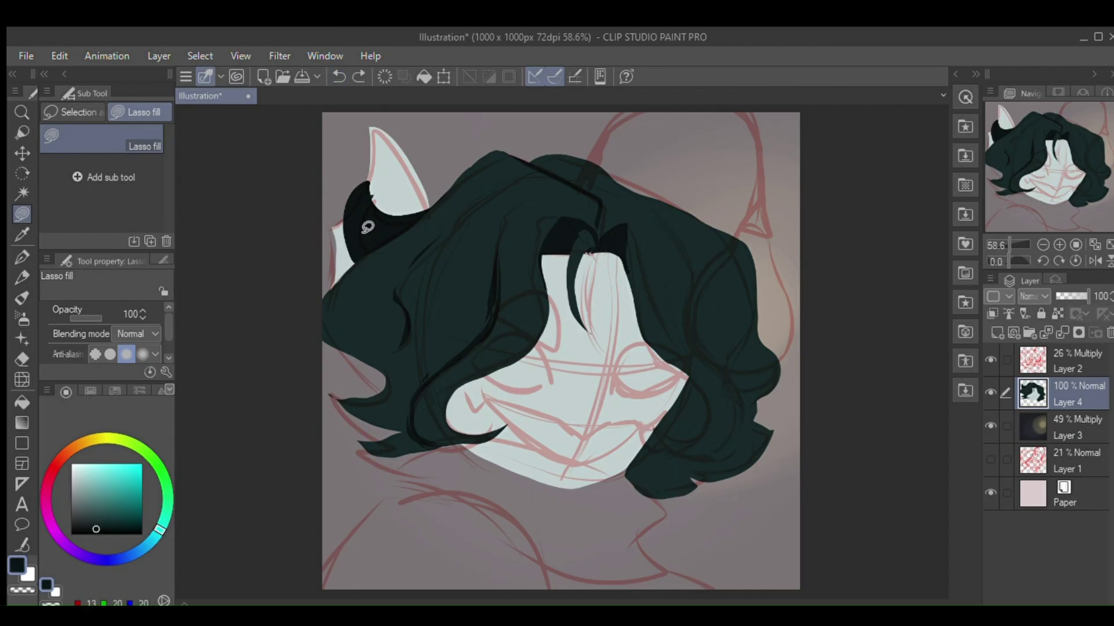
left_click(22, 257)
mouse_move(656, 213)
left_mouse_down()
mouse_move(682, 256)
mouse_move(651, 434)
left_mouse_up()
mouse_move(652, 425)
left_mouse_down()
mouse_move(689, 441)
mouse_move(669, 365)
left_mouse_up()
left_click_drag(628, 259, 671, 366)
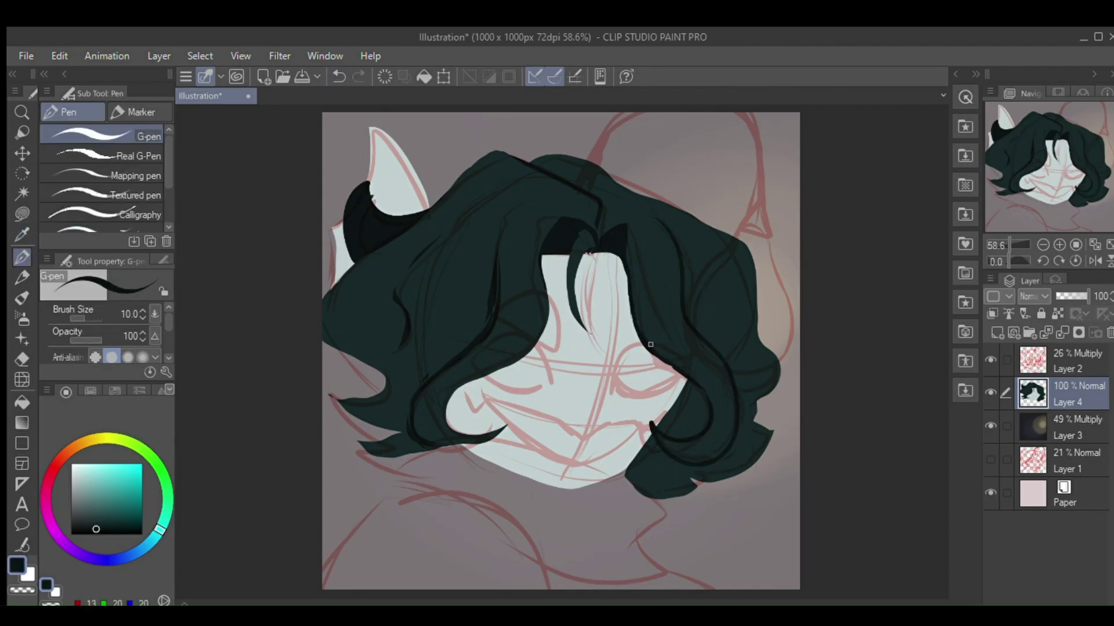
Add short near-black strand strokes to the locks on both sides of the face.
left_click_drag(529, 302, 497, 349)
left_click_drag(514, 309, 485, 347)
left_click_drag(646, 308, 673, 354)
left_click_drag(660, 314, 687, 348)
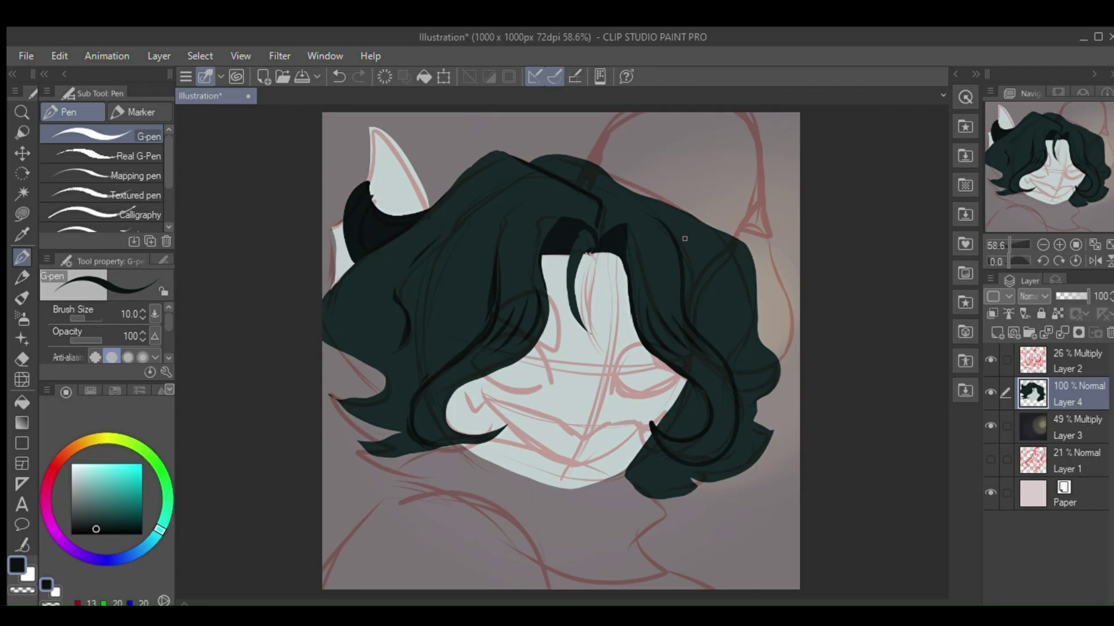
Lower the sketch layer's opacity to 13% and return to Layer 4.
left_click(1024, 364)
left_click_drag(1064, 297, 1058, 297)
left_click(1024, 386)
Draw wavy strand strokes in the left hair and fill near-black shadows at its outer edge and the right curl.
left_click_drag(458, 241, 430, 311)
left_click_drag(439, 282, 438, 305)
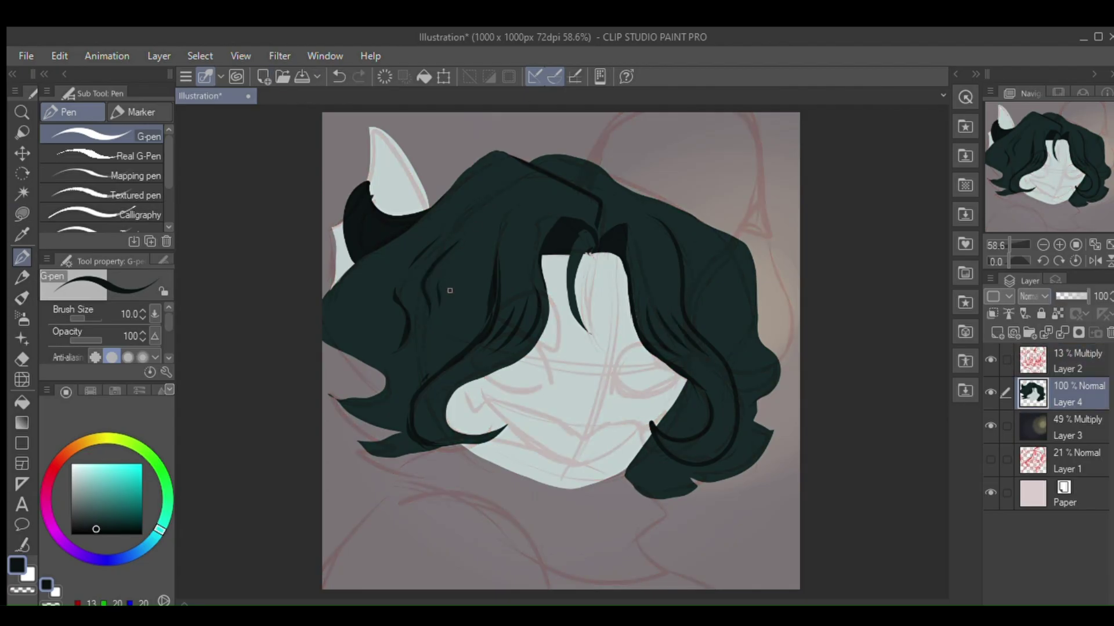
key("m")
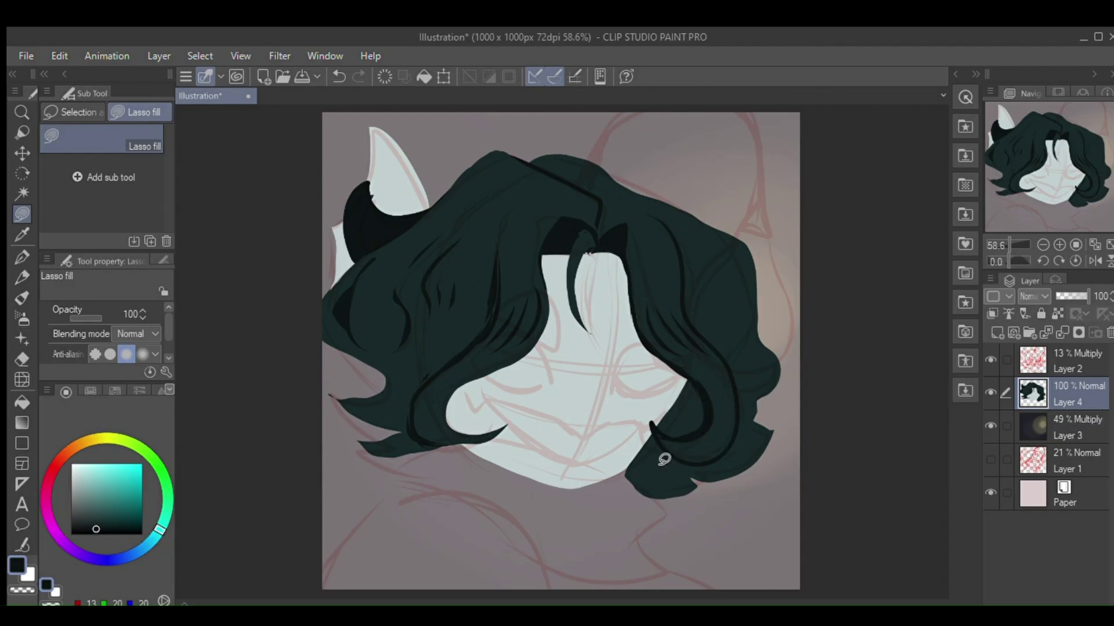
Ink a strand line from the crown down the left hair, soften the parting line's top and resample the near-black.
key("p")
left_click_drag(534, 171, 482, 230)
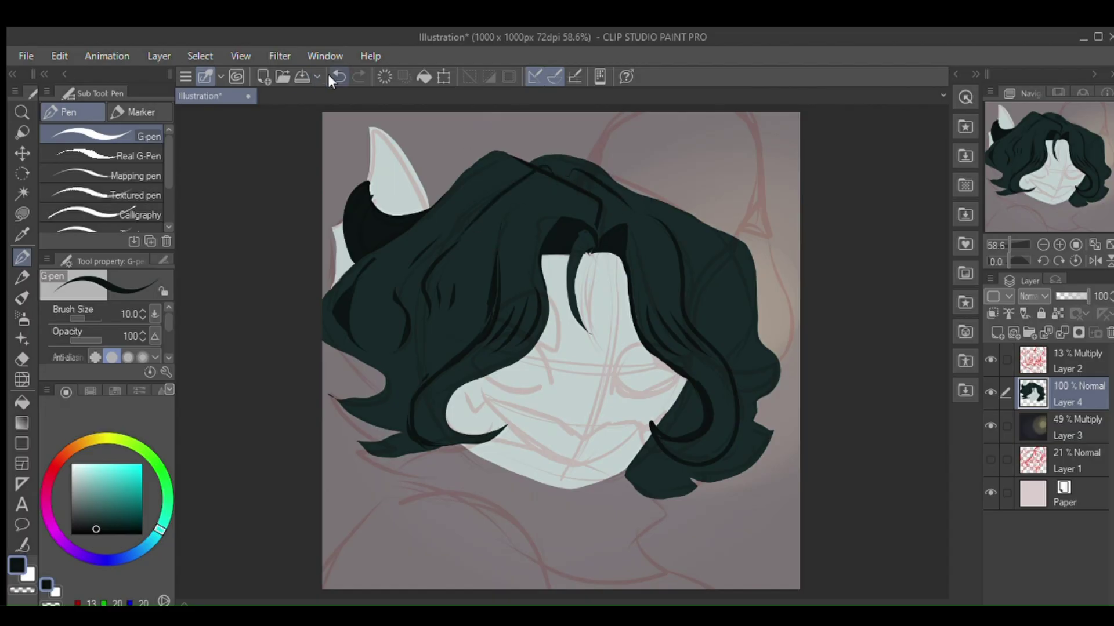
left_click(338, 76)
left_click(548, 169, "alt")
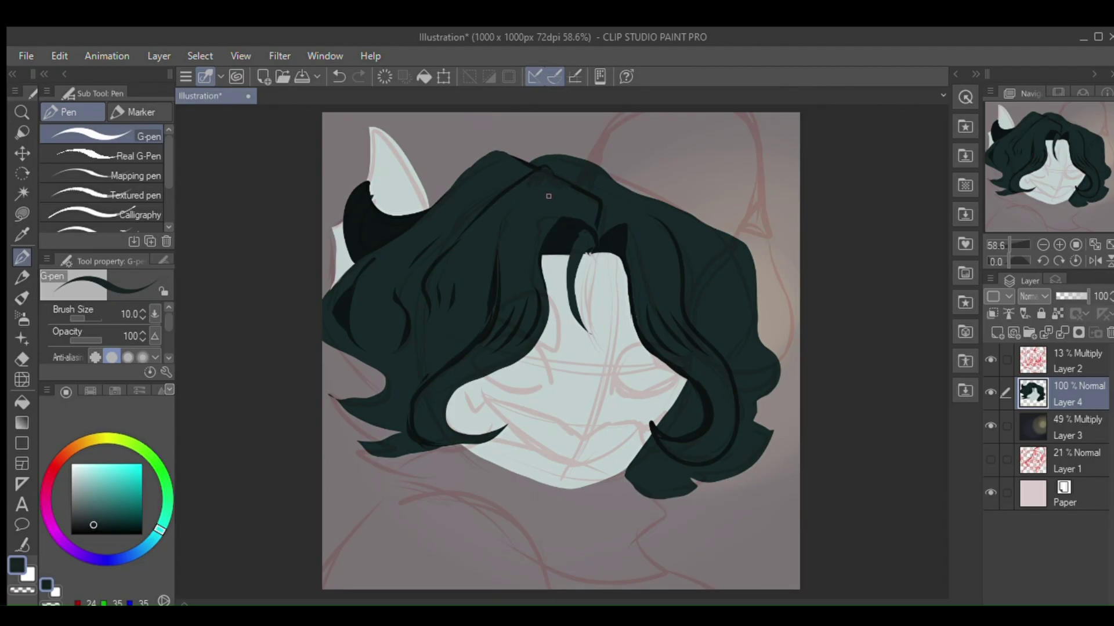
left_click(586, 234, "alt")
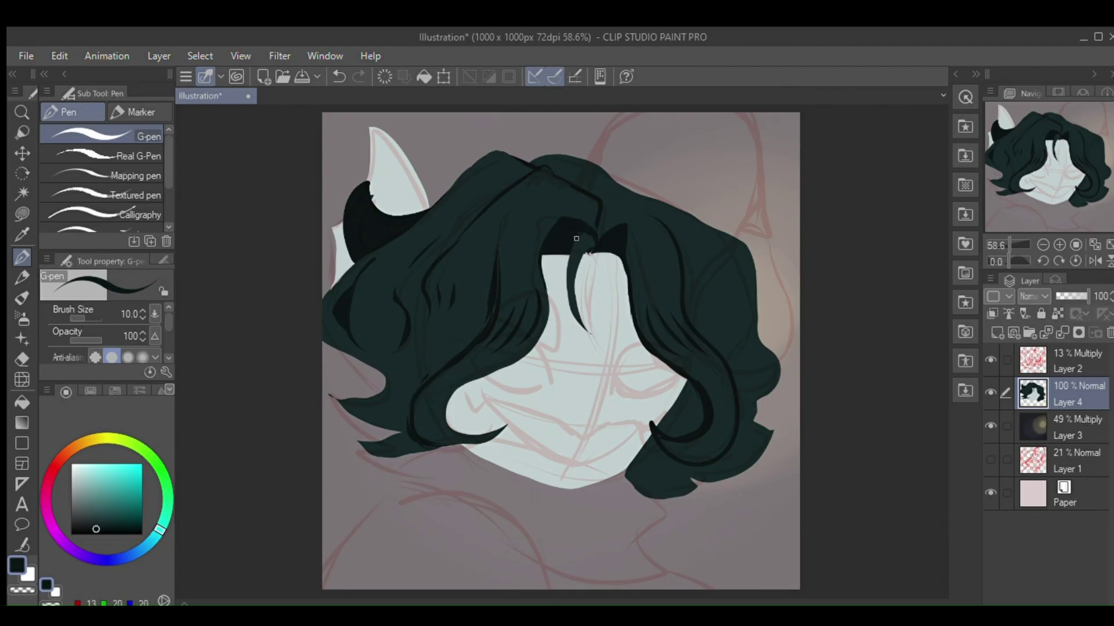
left_click_drag(464, 396, 637, 422)
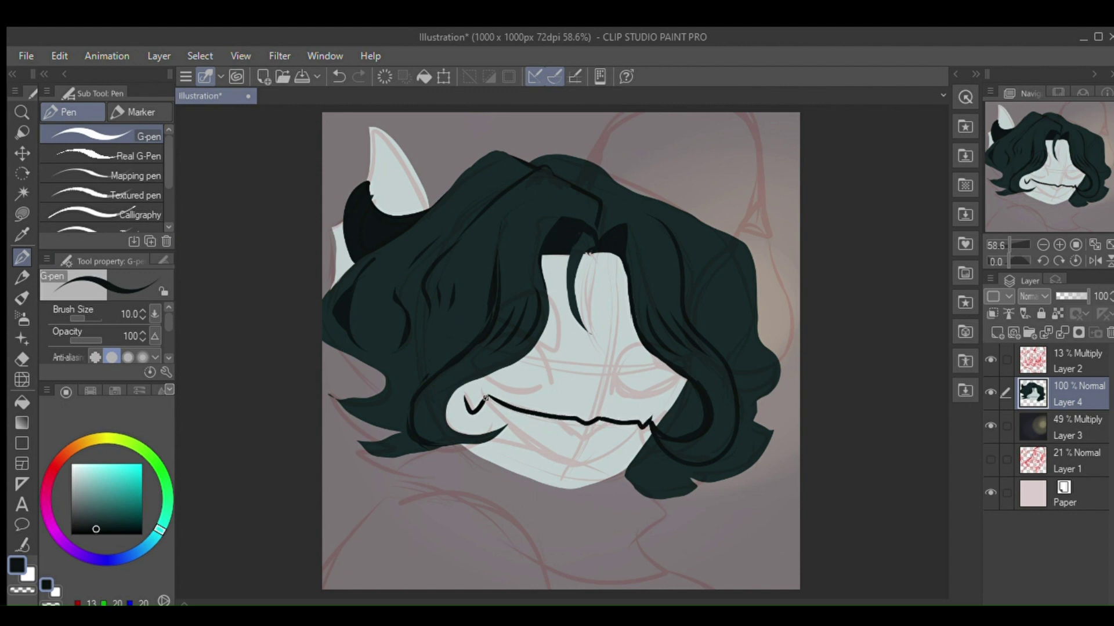
mouse_move(486, 398)
left_mouse_down()
mouse_move(502, 434)
mouse_move(608, 453)
mouse_move(647, 422)
left_mouse_up()
key("ctrl+z")
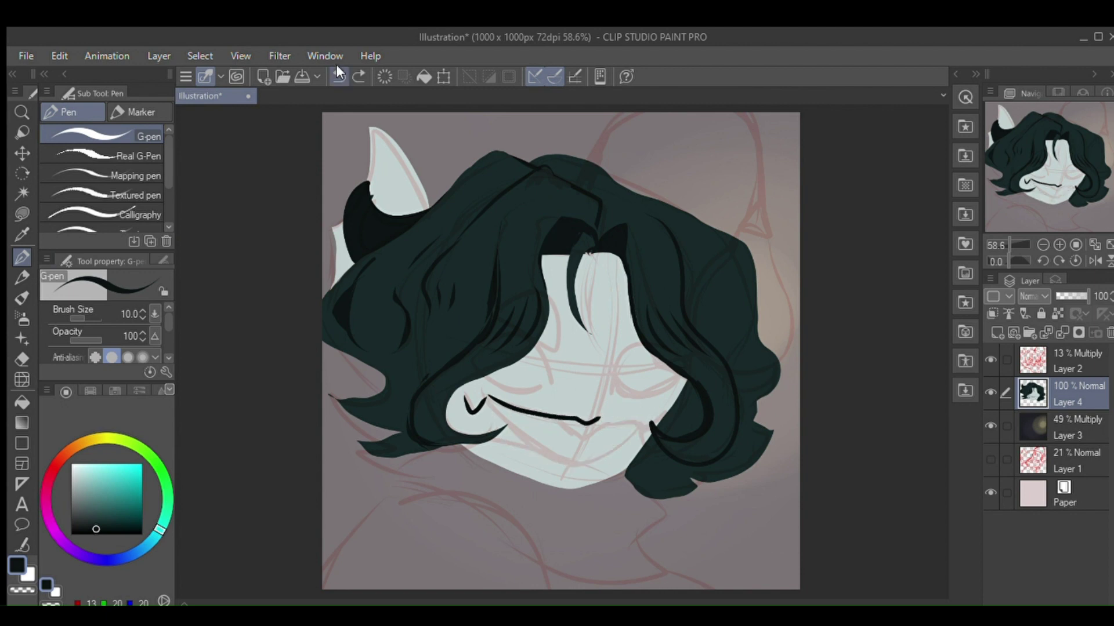
key("ctrl+z")
Auto-select the face area, flip the canvas view horizontally and ink a wide grin outline in near-black with the G-pen.
key("w")
left_click(473, 398)
mouse_move(474, 398)
left_mouse_down()
mouse_move(570, 436)
mouse_move(647, 423)
left_mouse_up()
key("h")
key("ctrl+z")
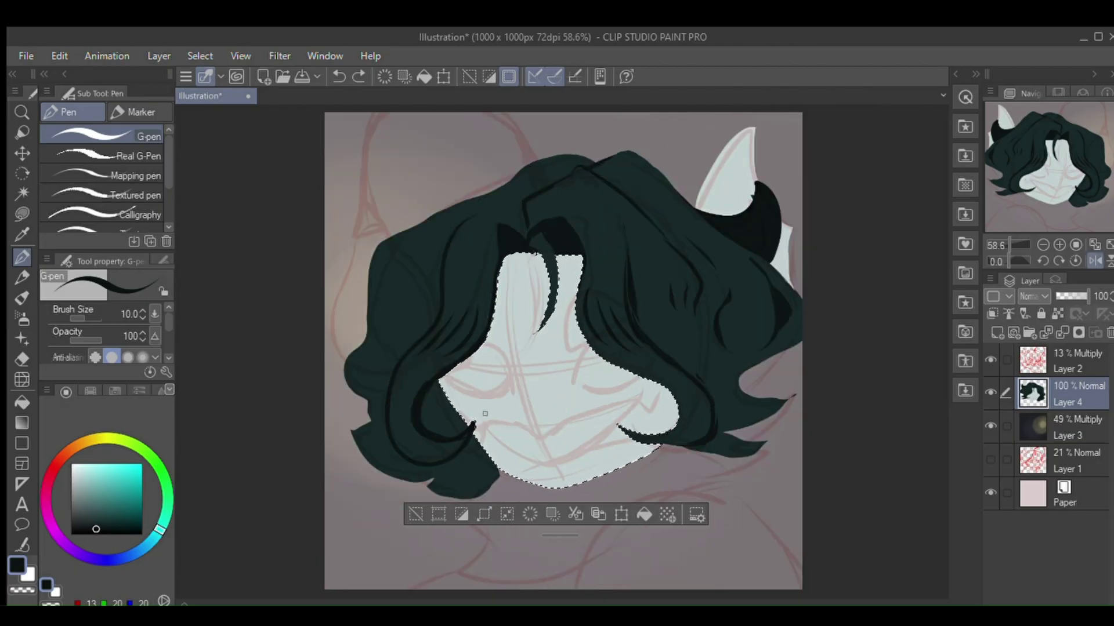
mouse_move(472, 421)
left_mouse_down()
mouse_move(548, 422)
mouse_move(648, 395)
mouse_move(499, 445)
mouse_move(609, 439)
mouse_move(642, 392)
left_mouse_up()
key("ctrl+z")
key("ctrl+z")
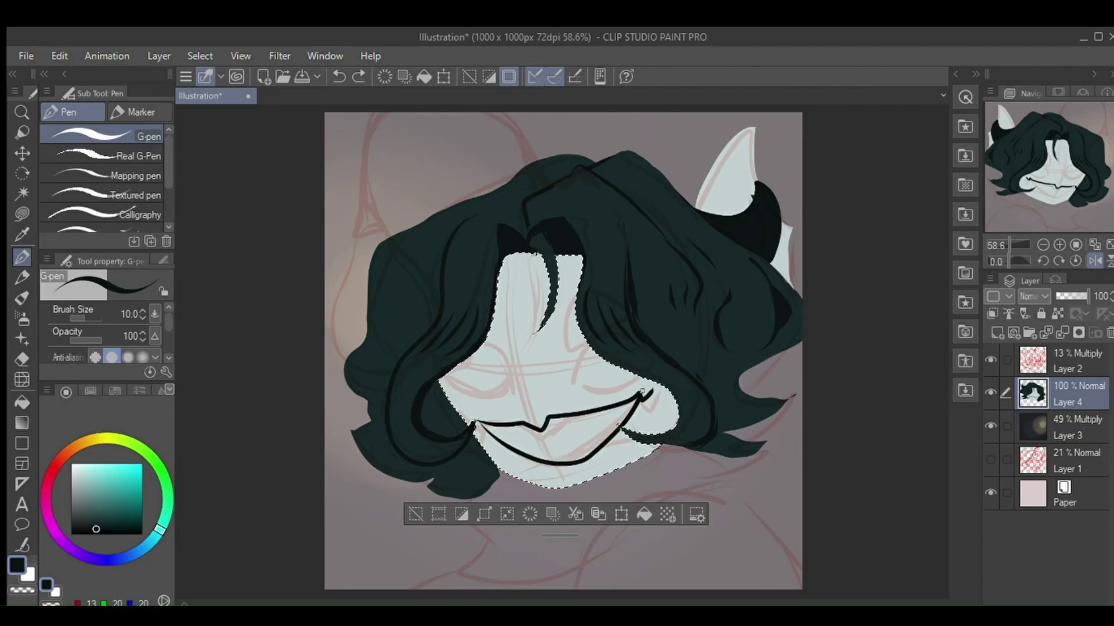
Auto-select the inside of the mouth and draw zigzag pointed-teeth lines in dark grey with the G-pen.
left_click(71, 515)
left_click_drag(503, 425, 550, 465)
key("ctrl+z")
key("ctrl+z")
key("ctrl+d")
left_click(22, 193)
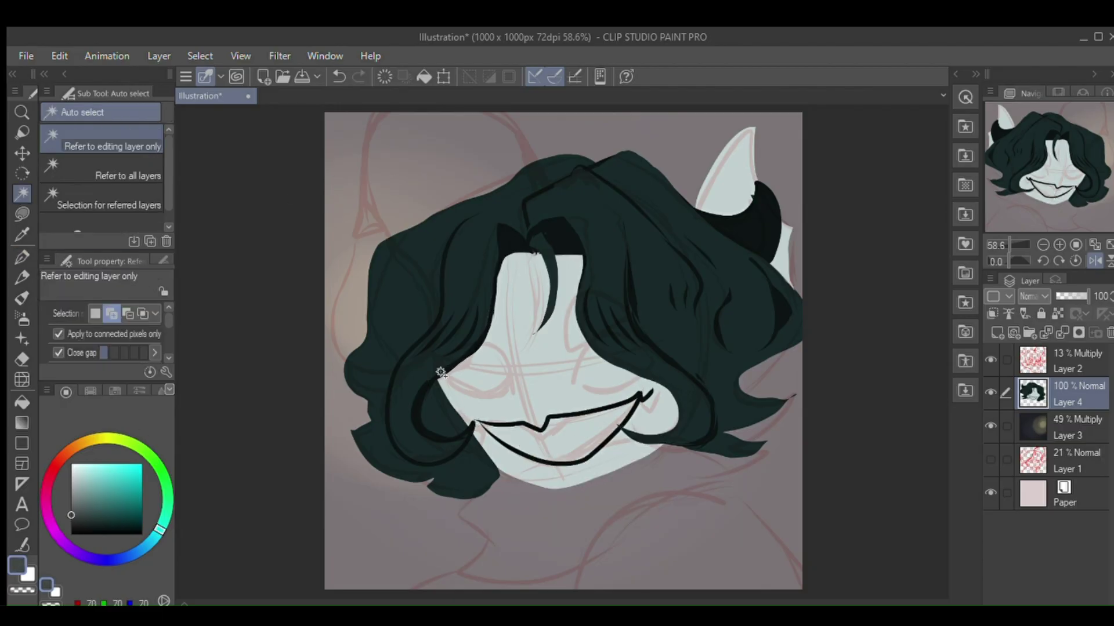
left_click(502, 442)
key("p")
left_click_drag(622, 406, 631, 416)
Deselect the mouth area and fill the teeth with white using the Fill tool.
left_click(71, 464)
key("e")
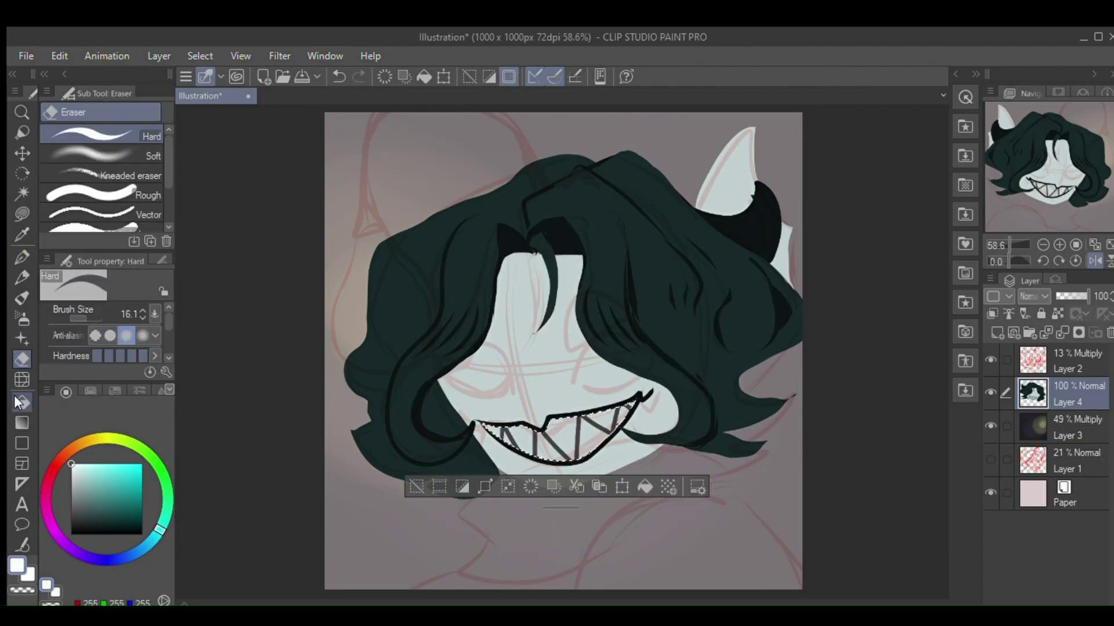
key("ctrl+d")
key("g")
left_click(562, 432)
left_click(588, 440)
left_click(601, 420)
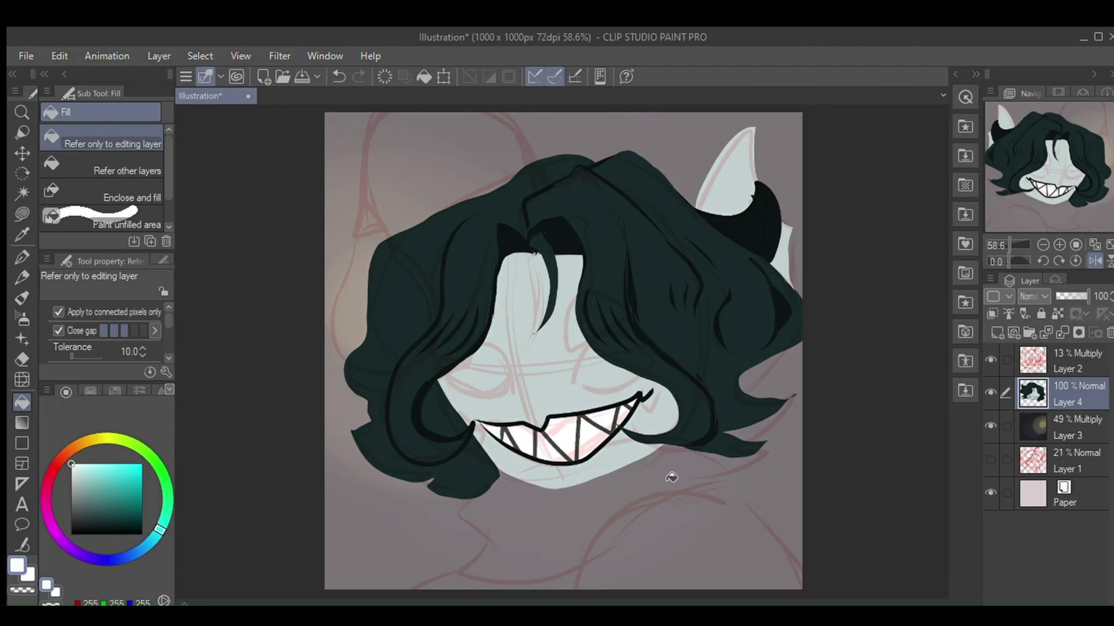
Auto-select the face area, choose bright cyan, add a new layer above the character for the eyes and restore the unflipped view.
left_click(23, 193)
left_click(525, 371)
left_click(558, 481)
left_click(142, 464)
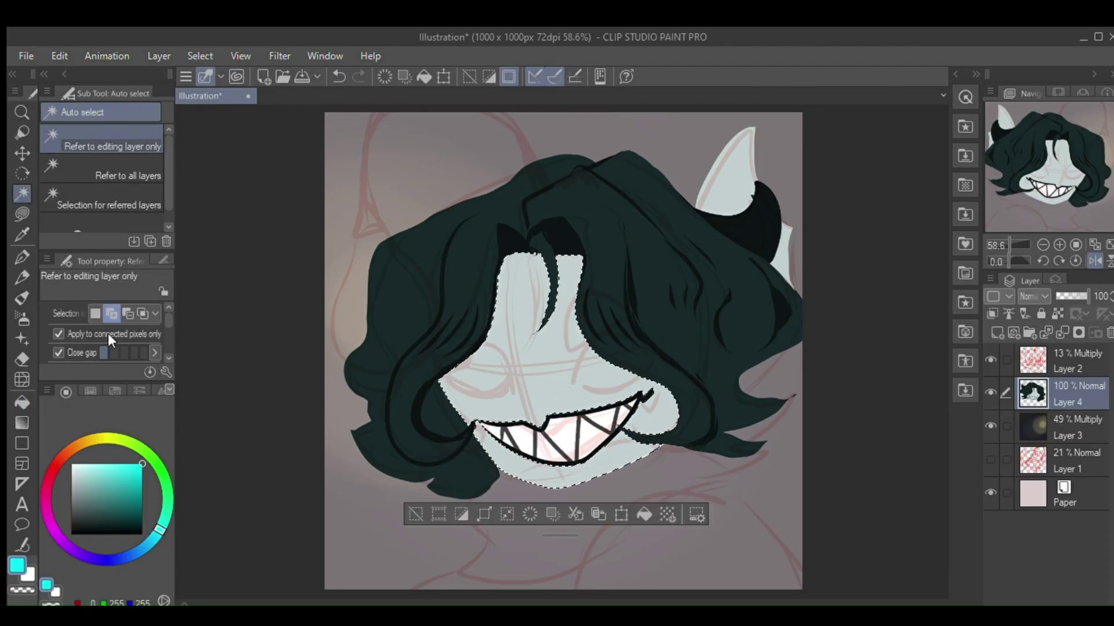
left_click(22, 214)
left_click(996, 331)
mouse_move(565, 345)
left_mouse_down()
mouse_move(654, 363)
mouse_move(632, 334)
left_mouse_up()
key("ctrl+z")
left_click(1095, 261)
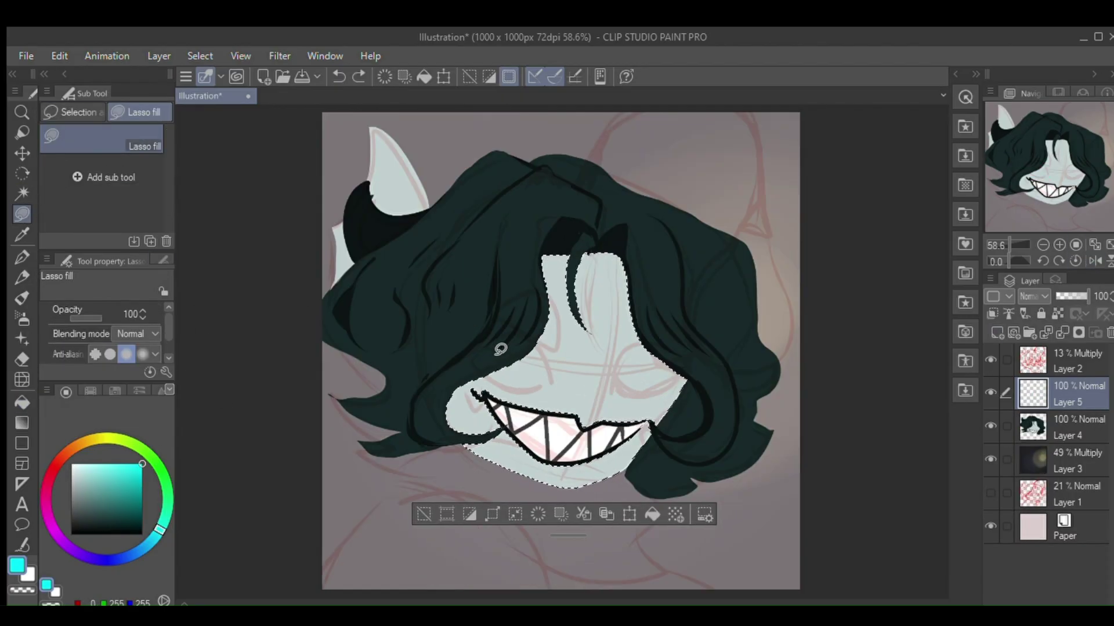
left_click_drag(534, 341, 467, 314)
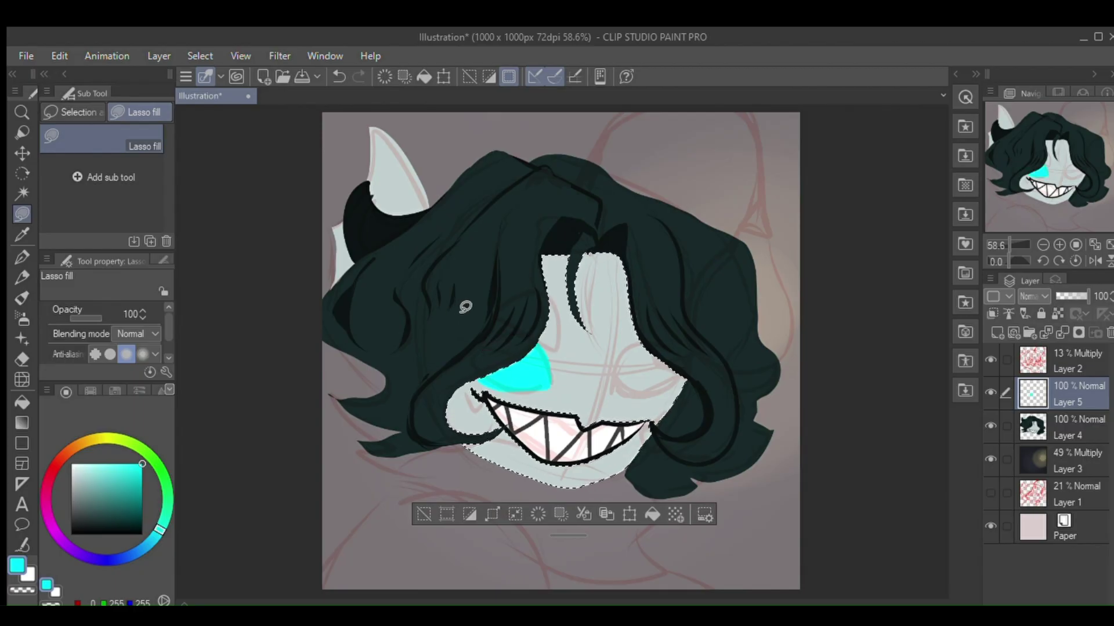
left_click(338, 77)
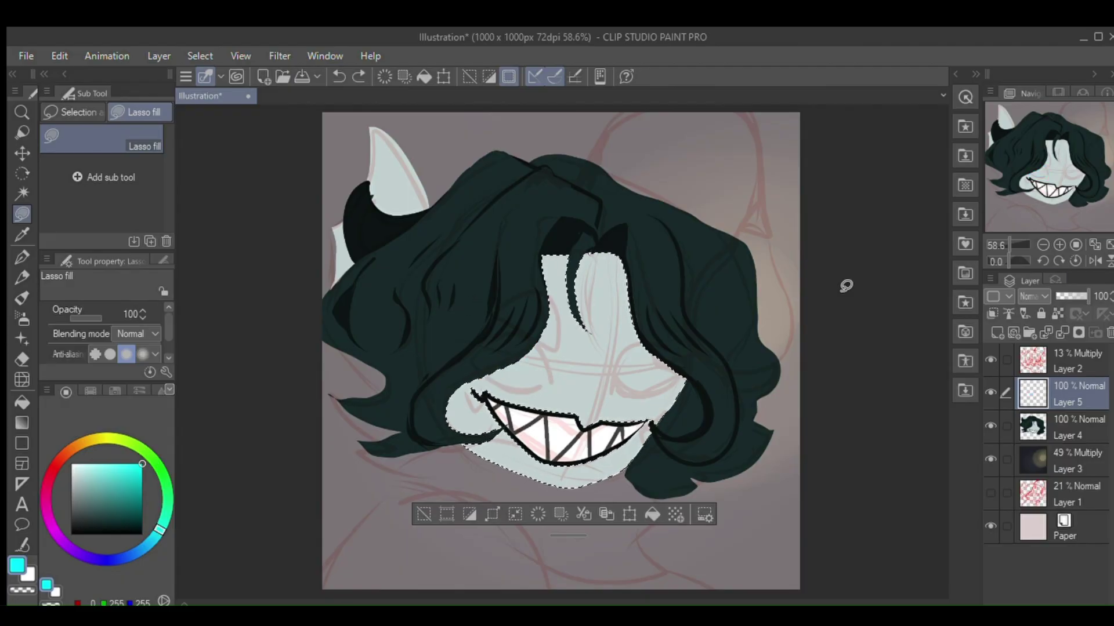
left_click(1043, 261)
left_click(1043, 261)
left_click(1042, 261)
double_click(1043, 261)
mouse_move(500, 384)
left_mouse_down()
mouse_move(493, 368)
mouse_move(502, 386)
mouse_move(485, 381)
mouse_move(548, 394)
left_mouse_up()
left_click(338, 77)
mouse_move(544, 350)
left_mouse_down()
mouse_move(485, 348)
mouse_move(542, 352)
left_mouse_up()
left_click_drag(619, 333, 654, 324)
left_click(339, 76)
left_click(1095, 261)
triple_click(1043, 259)
triple_click(1043, 260)
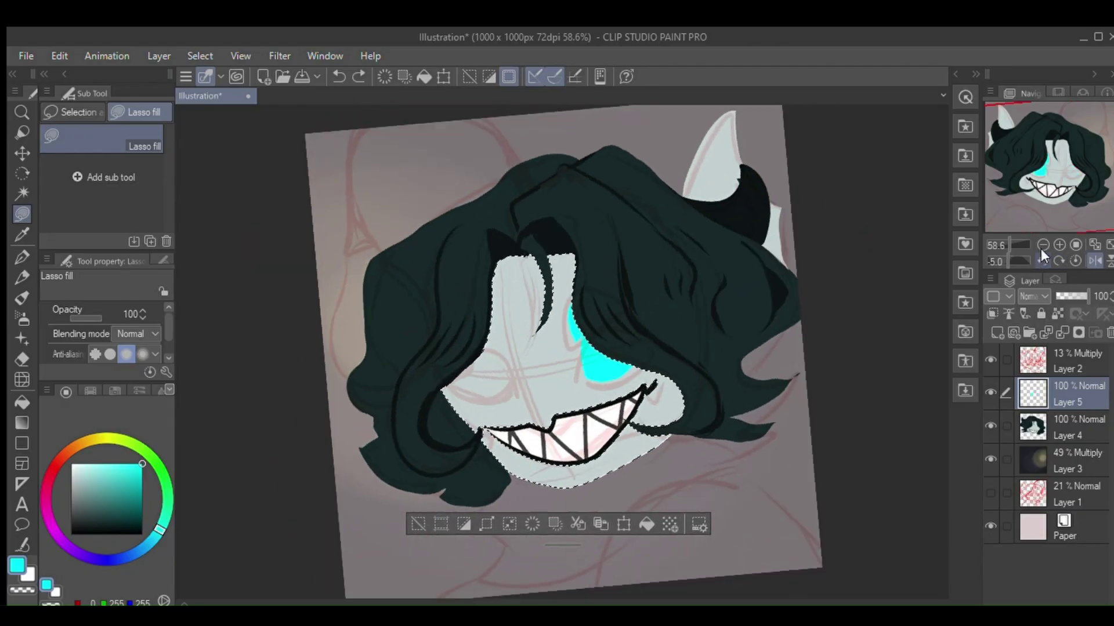
left_click(1043, 260)
mouse_move(509, 385)
left_mouse_down()
mouse_move(442, 382)
mouse_move(506, 387)
mouse_move(451, 400)
left_mouse_up()
left_click(339, 77)
left_click(339, 77)
left_click(339, 77)
Outline the two lower eyes and the small upper eye in cyan with the G-pen and fill them with cyan.
key("p")
left_click_drag(580, 342, 644, 366)
left_click(1091, 262)
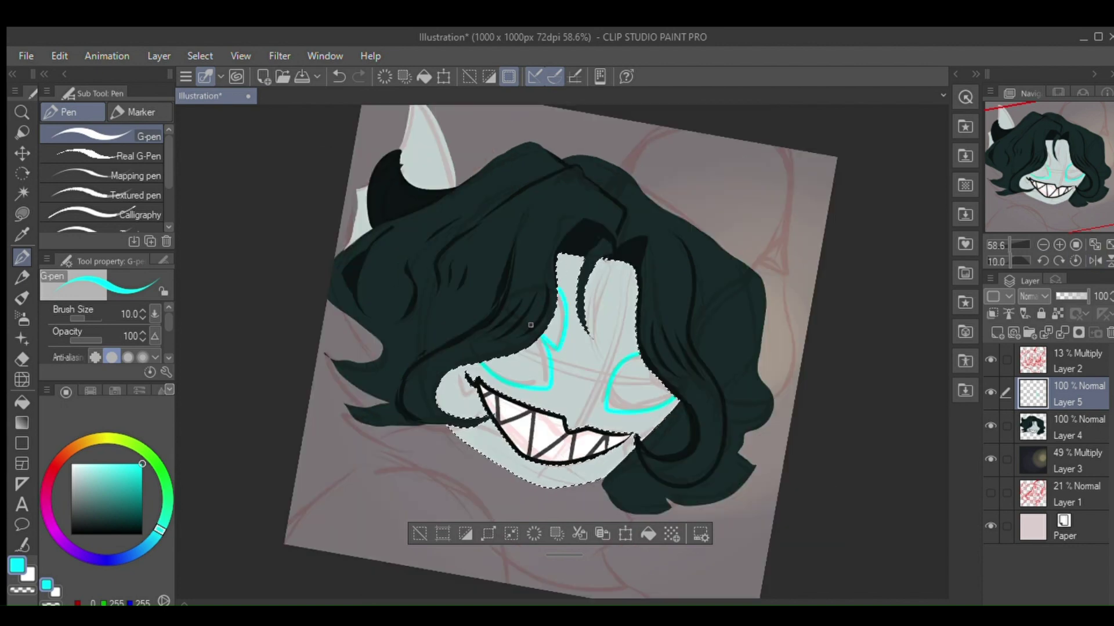
left_click(18, 401)
left_click(525, 369)
left_click(558, 328)
left_click(635, 385)
Trim the cyan between the upper and lower eye with the Hard eraser, clear the selection and reset the view rotation.
left_click(23, 359)
left_click_drag(541, 336, 555, 352)
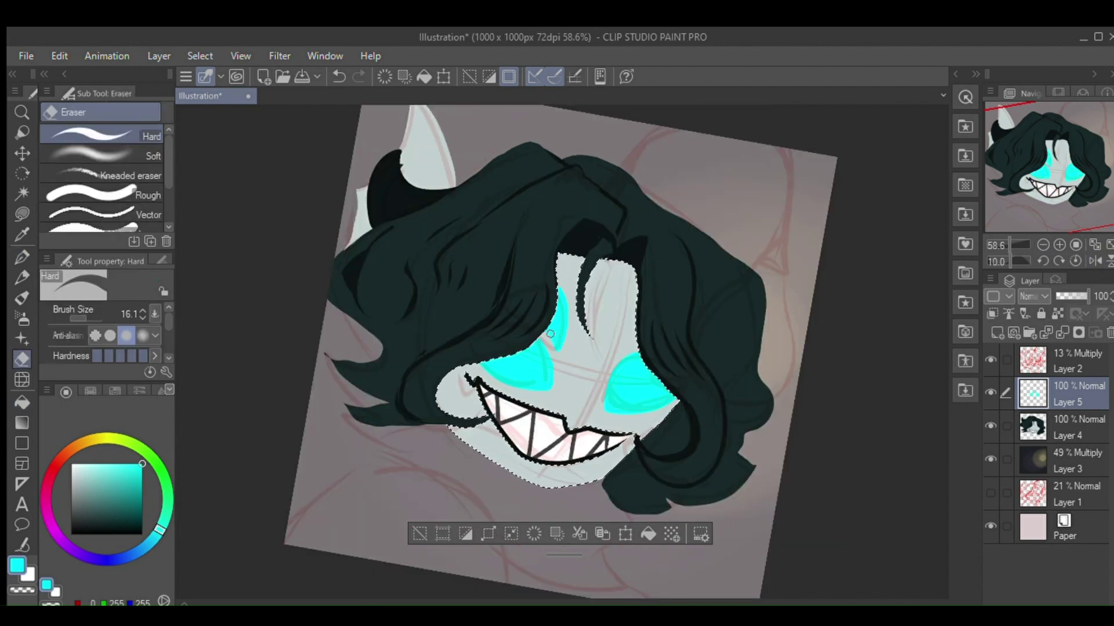
key("ctrl+d")
left_click(1075, 261)
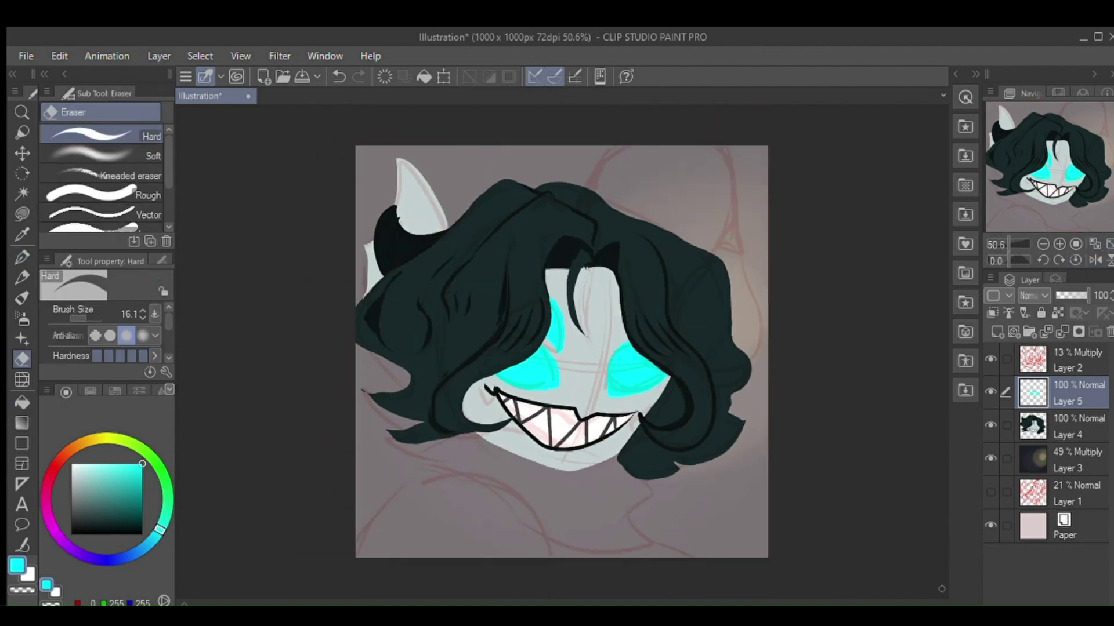
On Layer 4, ink near-black outlines over the crown, down the right hair edge and around a pointed strand tip with the G-pen.
left_click(417, 257, "alt")
left_click(1078, 427)
left_click(22, 257)
mouse_move(728, 397)
left_mouse_down()
mouse_move(749, 399)
mouse_move(727, 394)
left_mouse_up()
left_click_drag(534, 190, 648, 226)
left_click(483, 225, "alt")
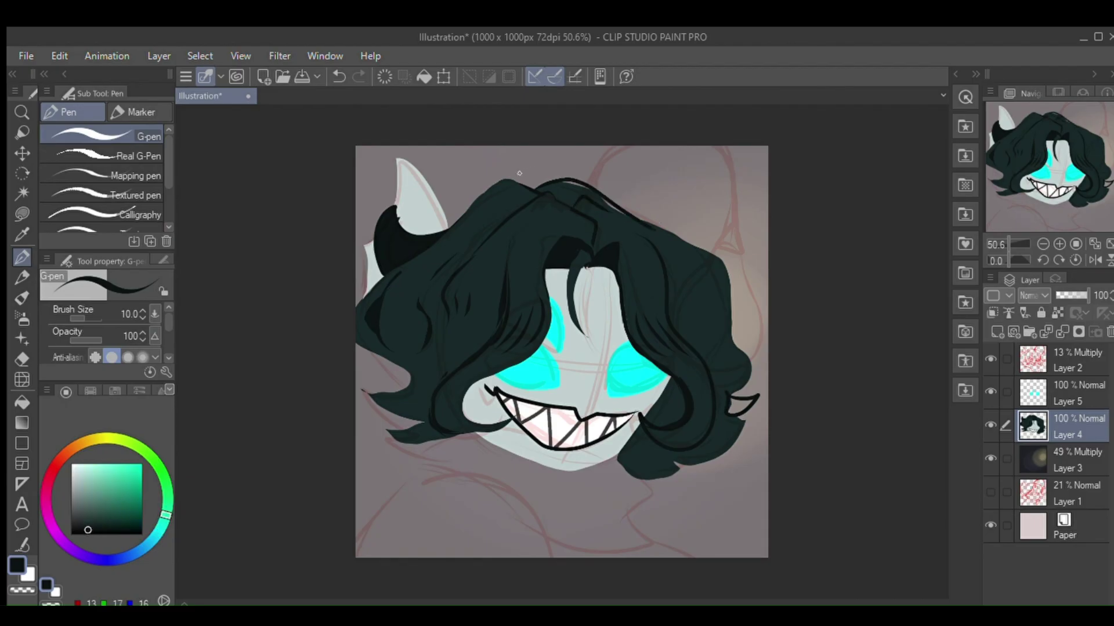
key("ctrl+z")
left_click_drag(731, 322, 733, 396)
mouse_move(732, 369)
left_mouse_down()
mouse_move(718, 395)
mouse_move(760, 395)
mouse_move(703, 433)
mouse_move(704, 424)
left_mouse_up()
Fill the pointed strand tip at the lower right of the hair with near-black and undo the last fill.
left_click(22, 402)
left_click(741, 406)
left_click(729, 407)
key("ctrl+z")
Lasso-fill the gap between the right hair edge and its new outline with the hair's dark teal.
left_click(22, 214)
left_click(742, 384, "alt")
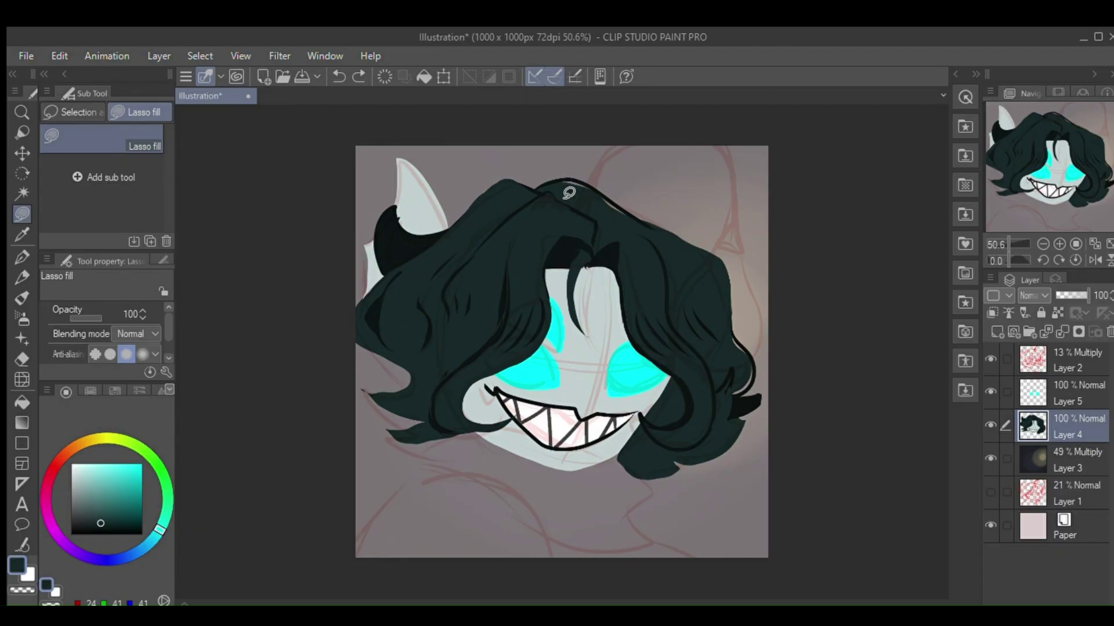
mouse_move(569, 193)
left_mouse_down()
mouse_move(591, 189)
mouse_move(637, 218)
mouse_move(626, 229)
mouse_move(670, 235)
mouse_move(667, 290)
left_mouse_up()
left_click(339, 77)
mouse_move(733, 326)
left_mouse_down()
mouse_move(742, 389)
mouse_move(735, 324)
left_mouse_up()
Ink near-black tips on the left hair strands with the G-pen and lasso-fill the lower right curl with dark teal.
left_click(741, 344, "alt")
left_click(22, 257)
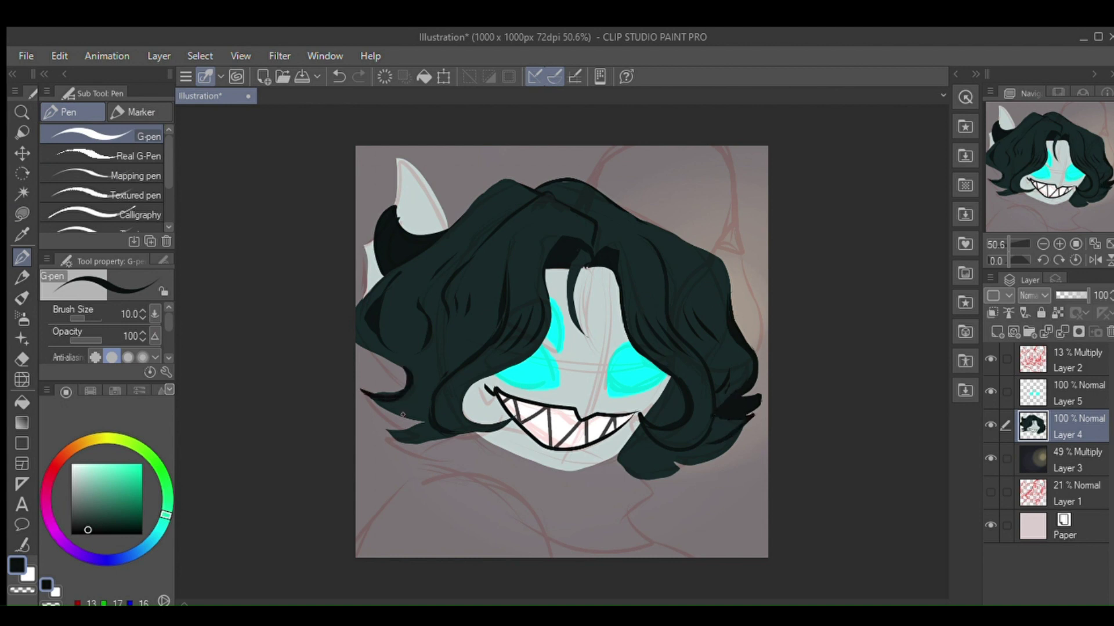
left_click(612, 229, "alt")
left_click(22, 214)
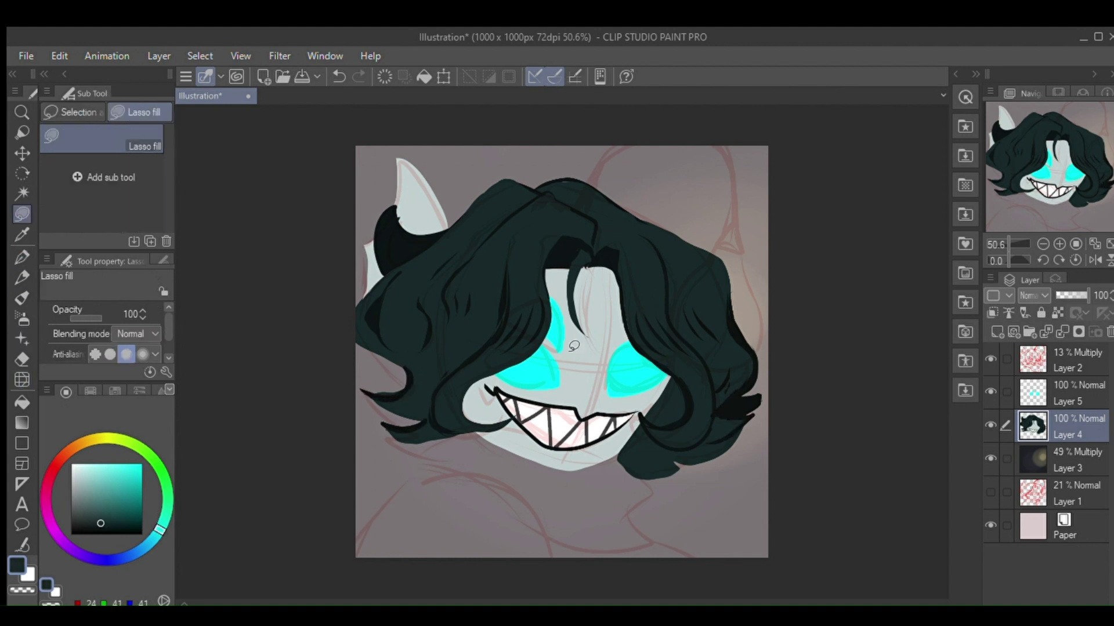
mouse_move(718, 406)
left_mouse_down()
mouse_move(713, 428)
mouse_move(718, 407)
left_mouse_up()
key("p")
left_click(716, 399, "alt")
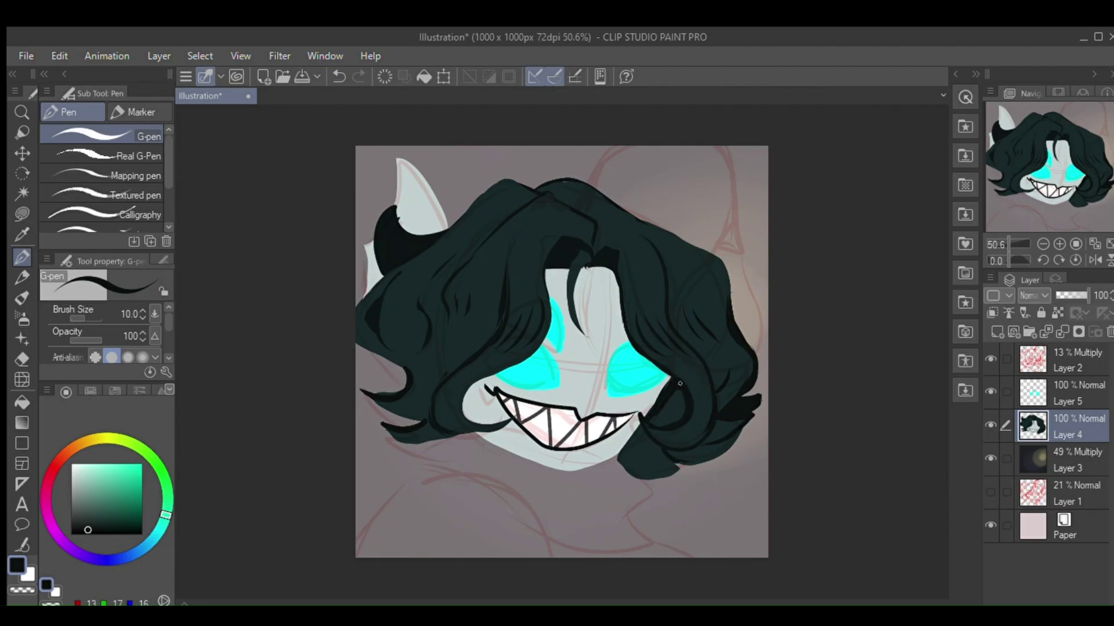
Undo the last strokes, draw a curved inner line in the ear and a loose strand over the right crown, and resample near-black.
left_click(413, 212, "alt")
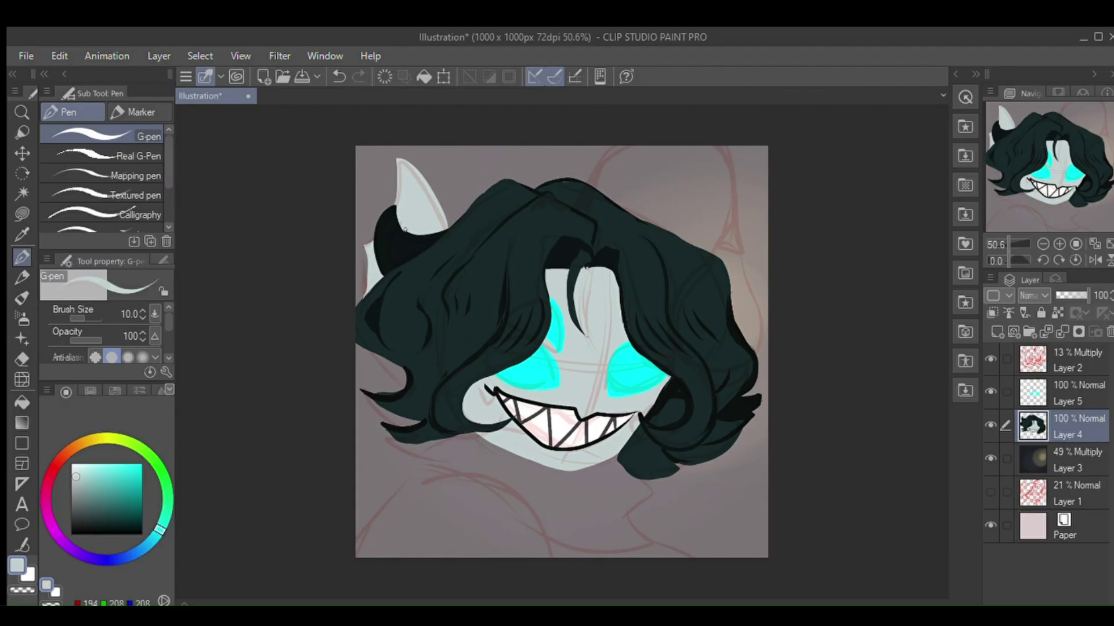
left_click(441, 239, "alt")
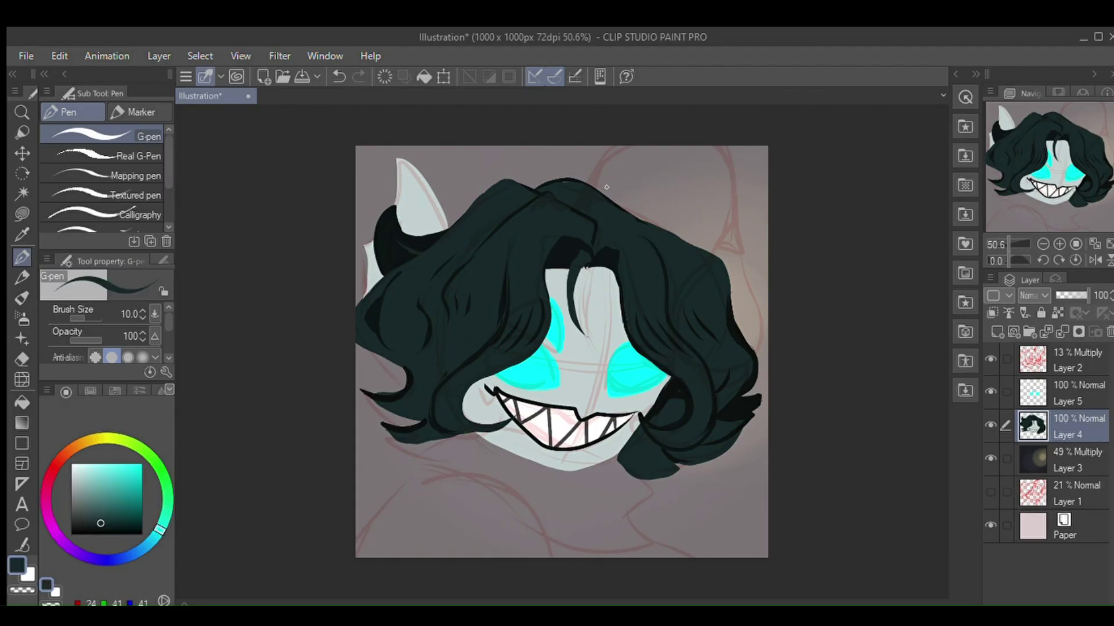
key("ctrl+z")
key("ctrl+z")
key("ctrl+z")
left_click_drag(426, 195, 417, 229)
left_click_drag(635, 219, 693, 244)
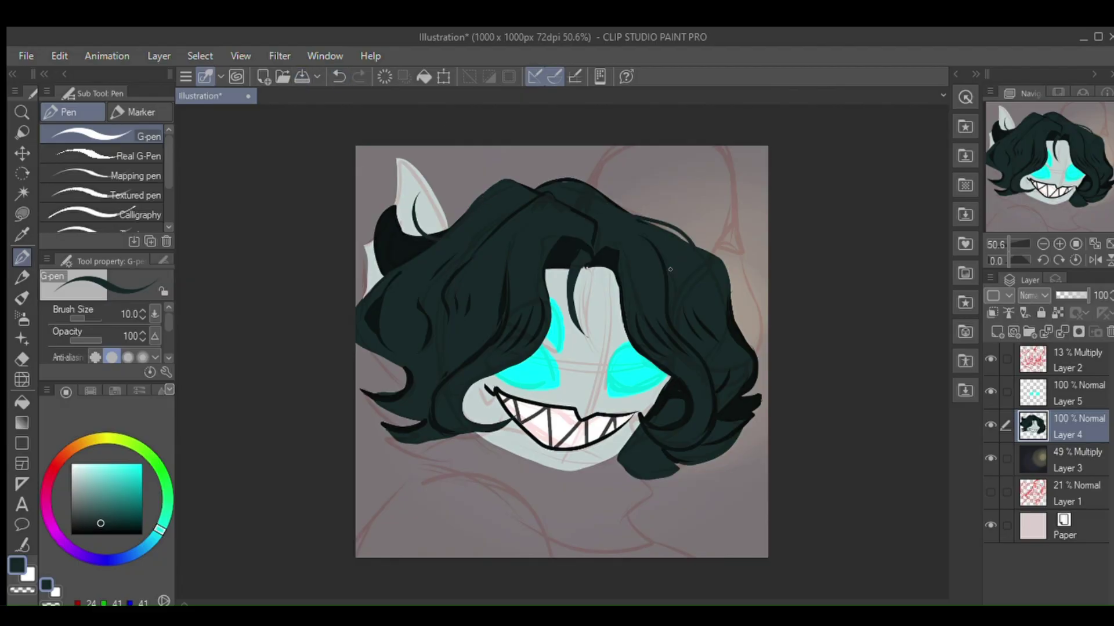
left_click(399, 244, "alt")
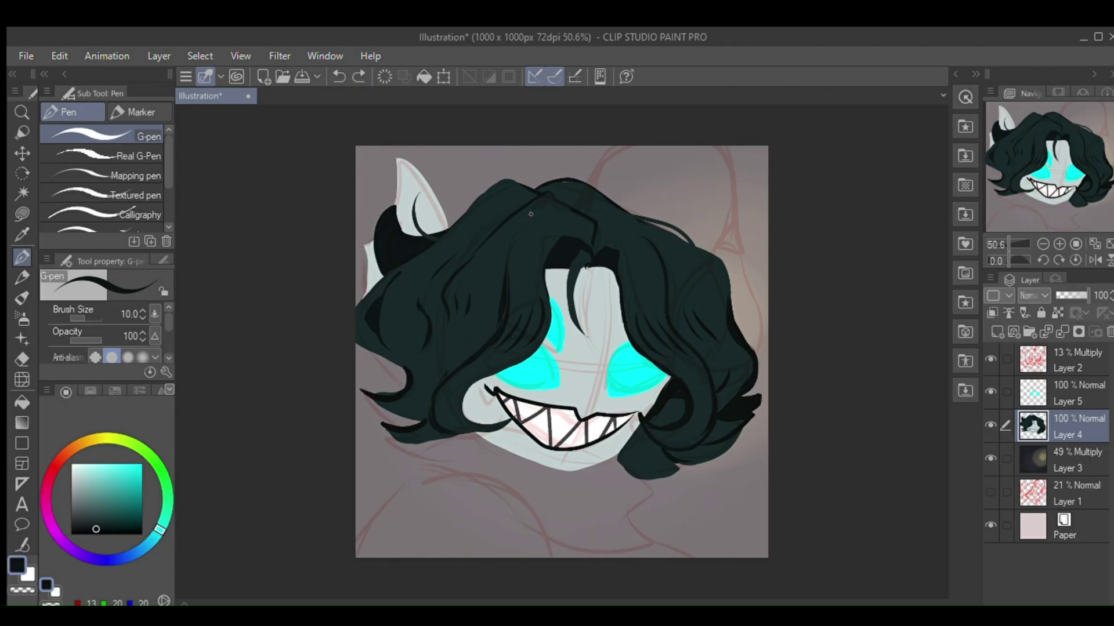
Reshape the hair's right outer edge with Liquify, checking the shape in the flipped view.
left_click(1094, 259)
left_click(23, 379)
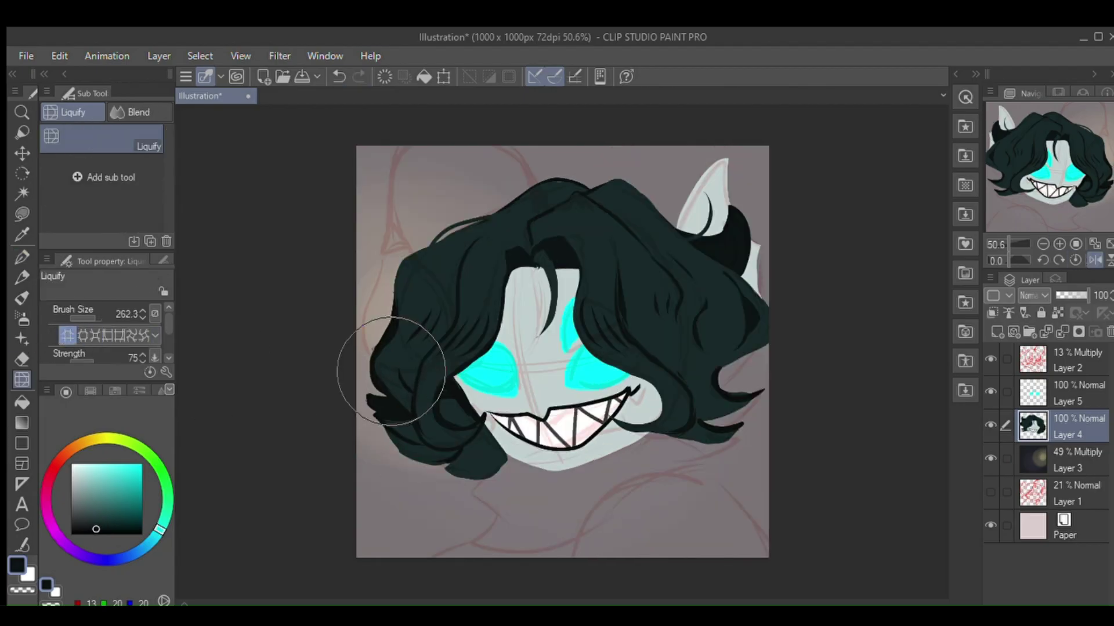
left_click(1071, 243)
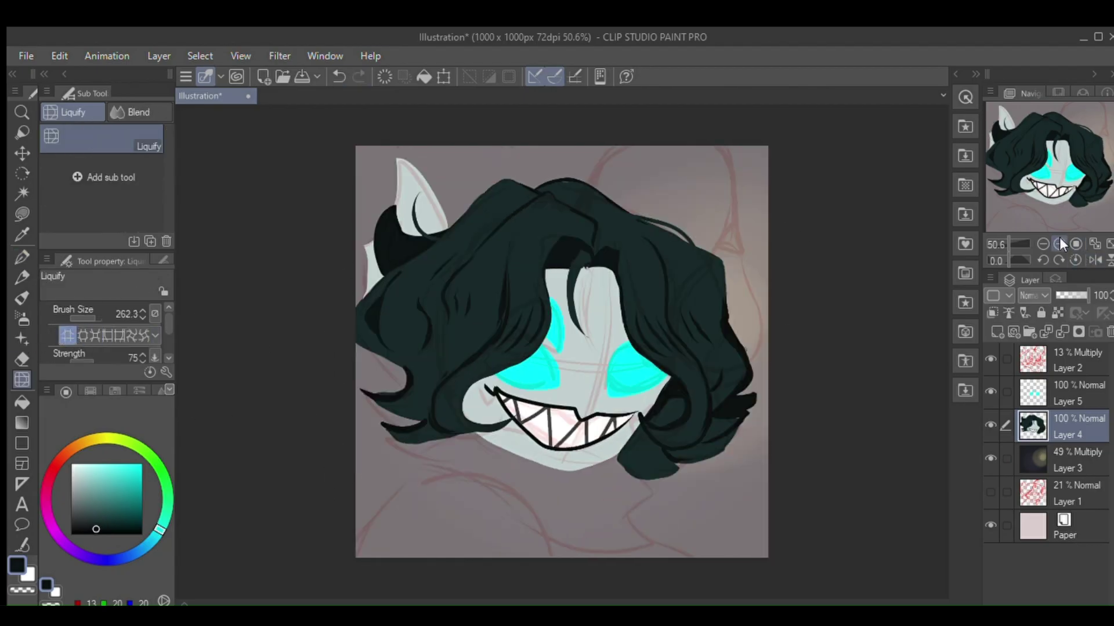
left_click_drag(745, 318, 729, 322)
Transform Layer 4 to rotate the head slightly in the flipped view, apply it and compare both flipped and normal views.
left_click(1094, 259)
key("ctrl+t")
left_click_drag(861, 296, 865, 312)
key("Return")
left_click(1095, 260)
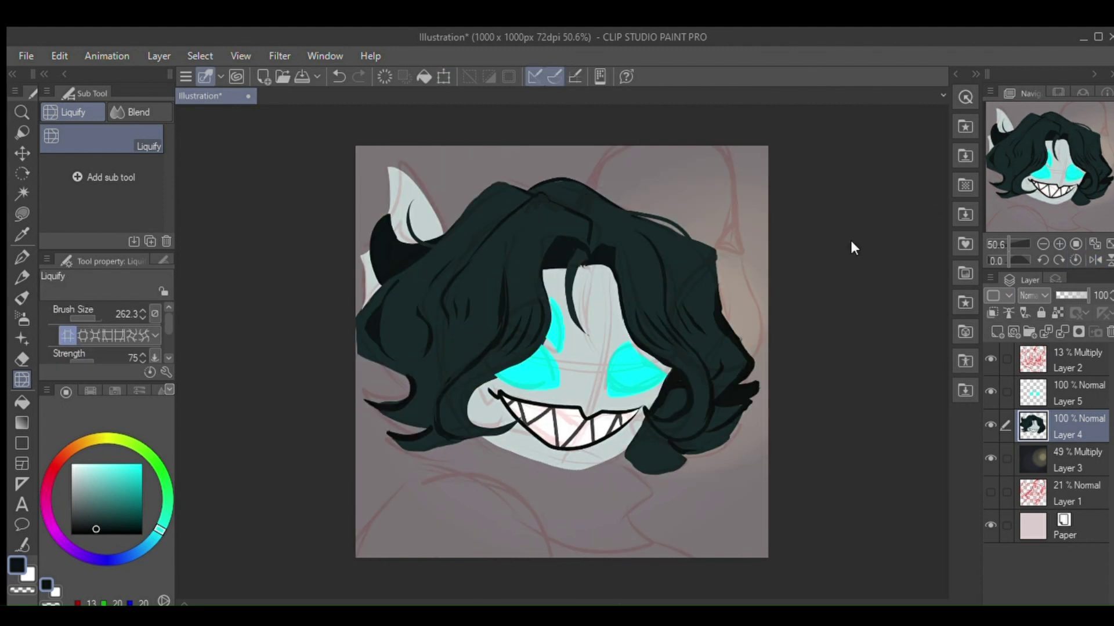
key("h")
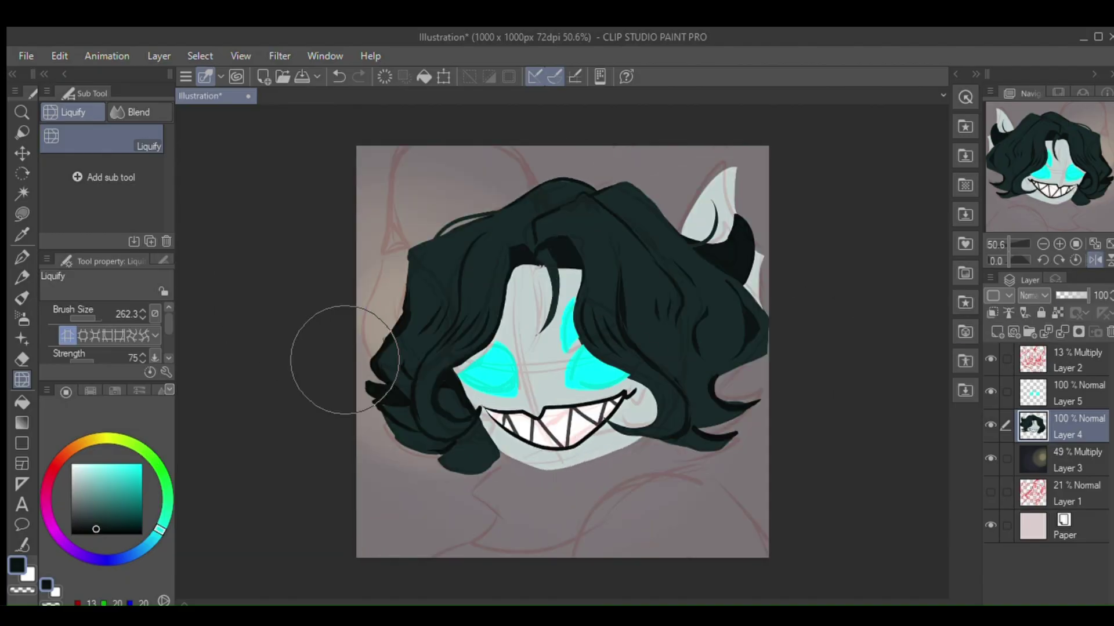
key("h")
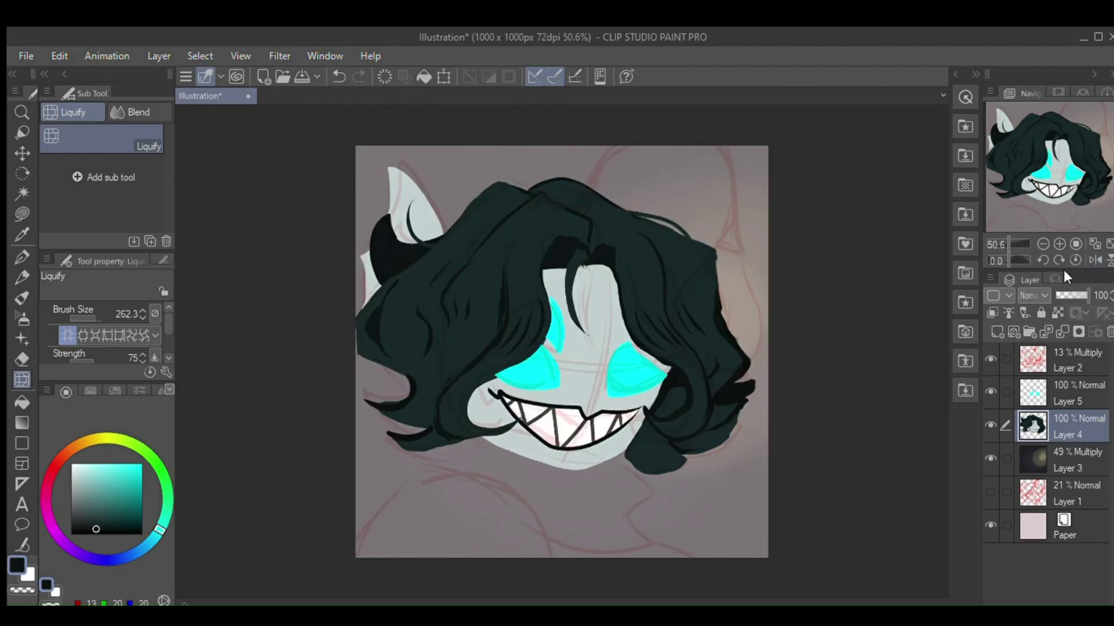
Move the cyan eyes on Layer 5, rotate them with a transform to fit the tilted face and apply it.
left_click(1030, 395)
left_click(22, 192)
left_click(22, 153)
left_click_drag(605, 362, 612, 417)
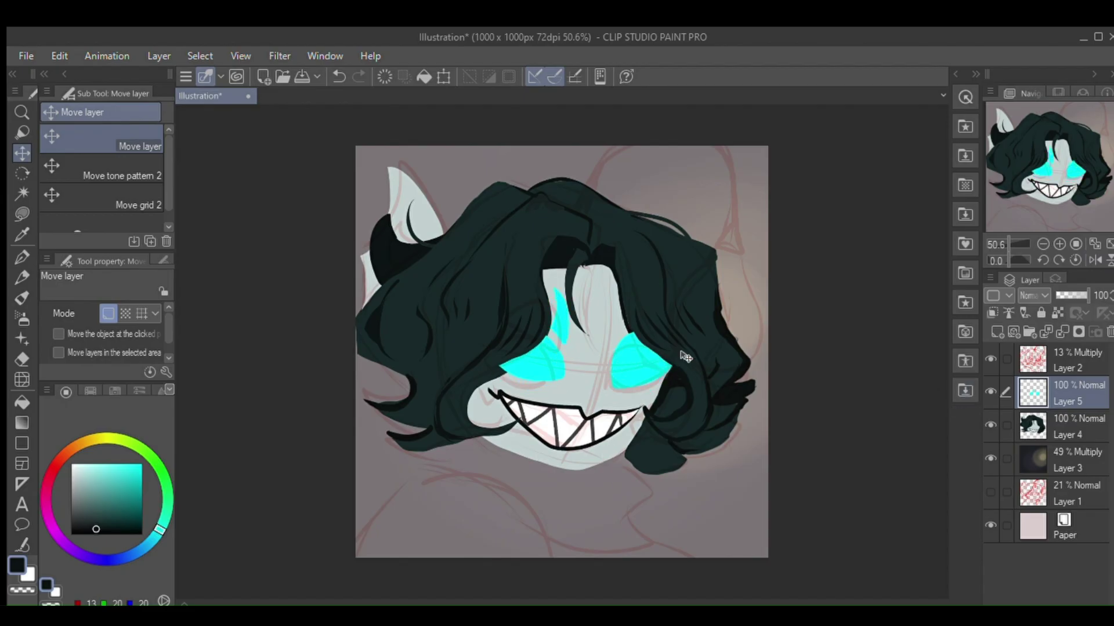
key("ctrl+t")
left_click_drag(758, 333, 758, 308)
left_click_drag(653, 330, 646, 333)
left_click_drag(673, 333, 674, 337)
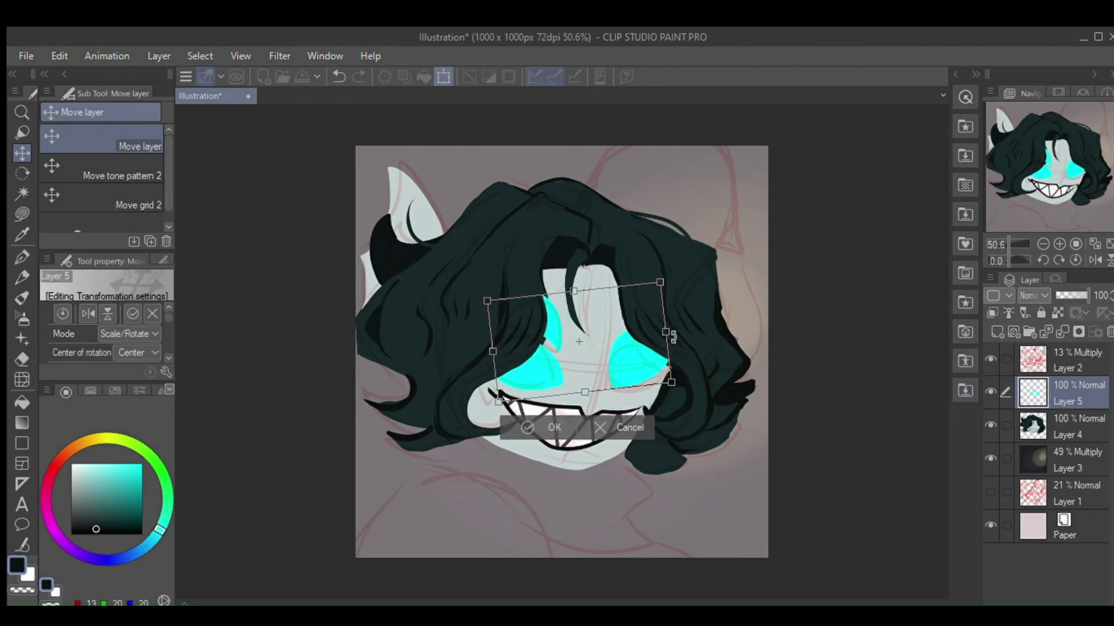
left_click(548, 427)
Auto-select the area around the face, remove the cyan overlapping the hair and deselect.
left_click(22, 193)
left_click(592, 386)
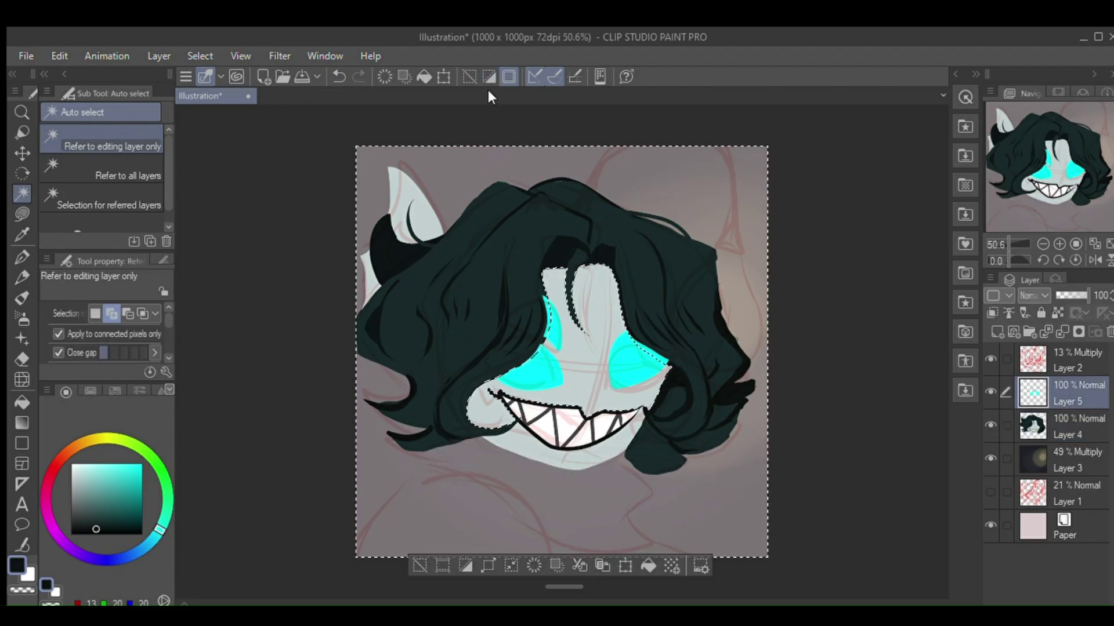
key("ctrl+d")
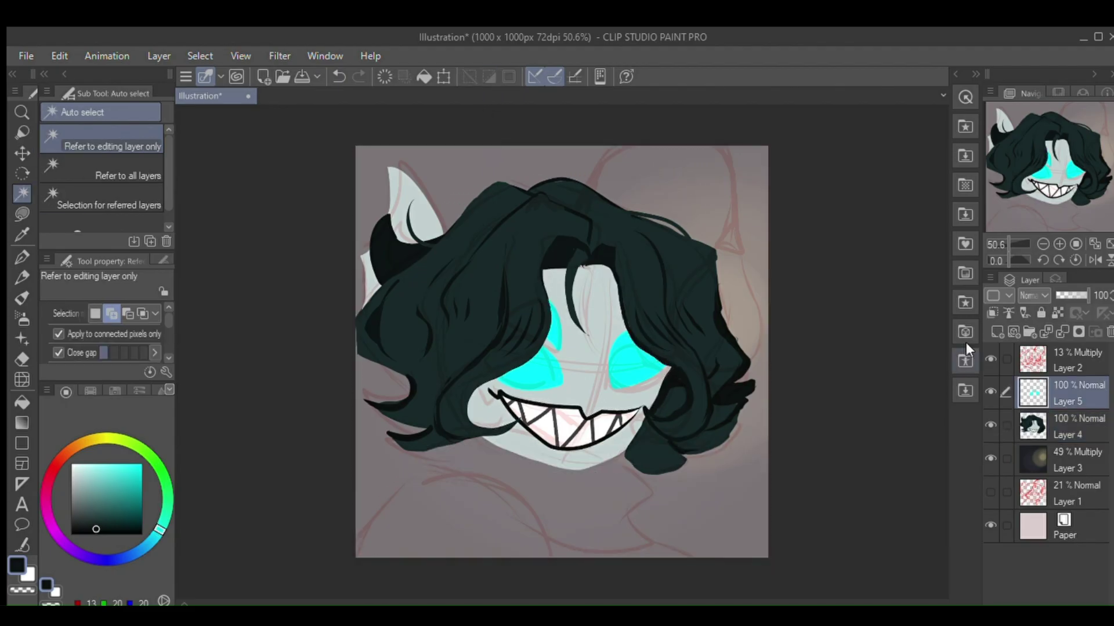
Add a new layer above the eyes and lasso-fill the high collar and shoulders in near-black.
left_click(997, 332)
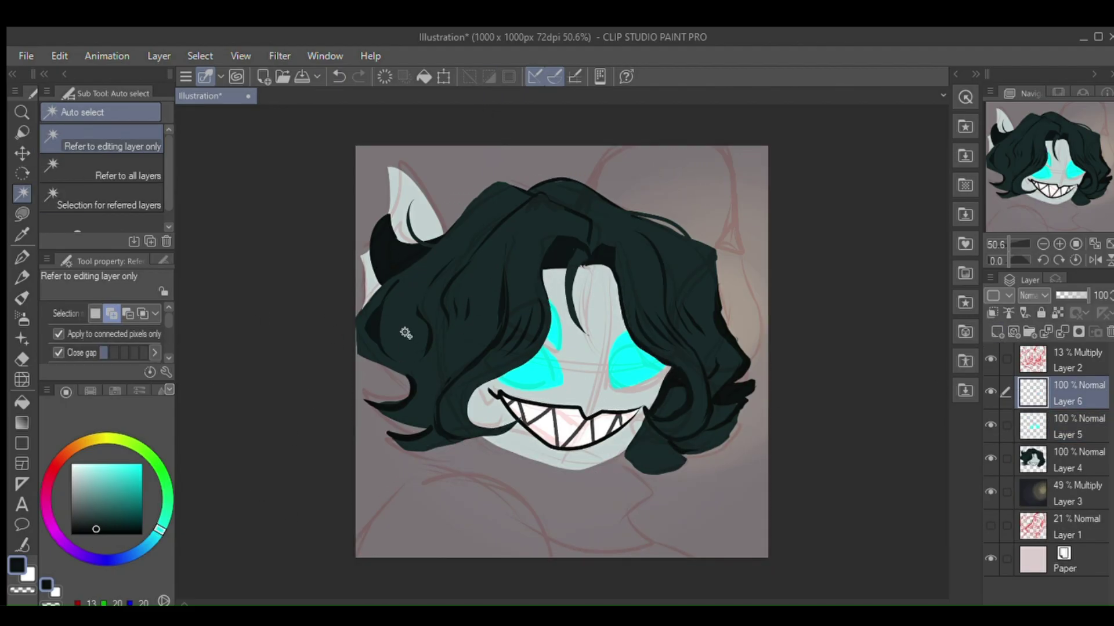
left_click(22, 234)
left_click(22, 214)
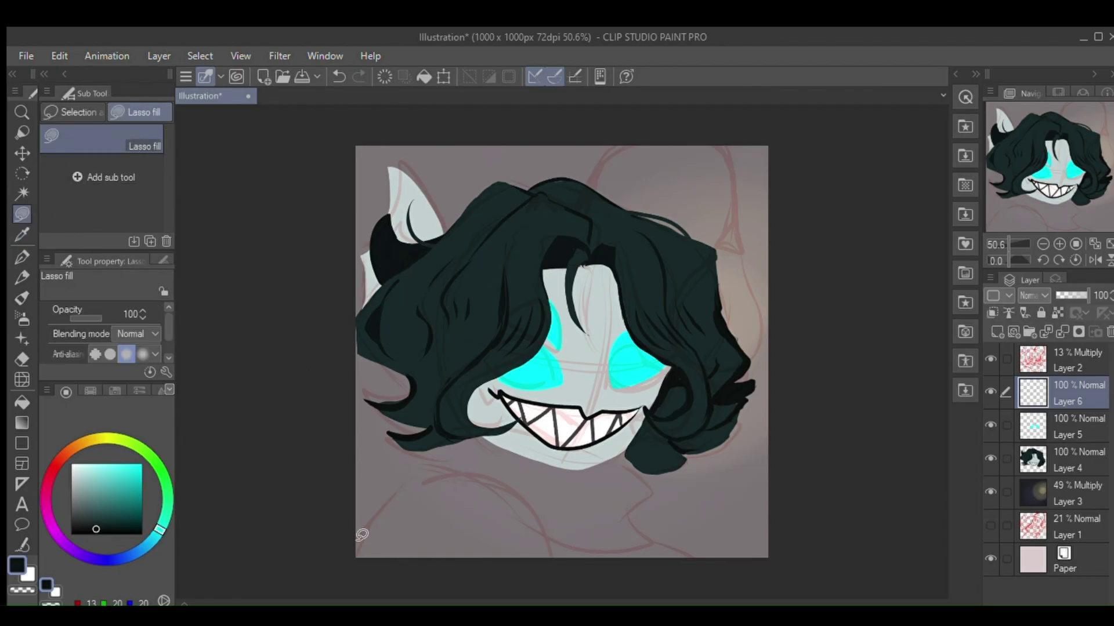
left_click_drag(362, 535, 545, 557)
scroll(440, 487, "down", 1)
mouse_move(424, 441)
left_mouse_down()
mouse_move(597, 423)
mouse_move(544, 539)
mouse_move(554, 517)
mouse_move(534, 507)
left_mouse_up()
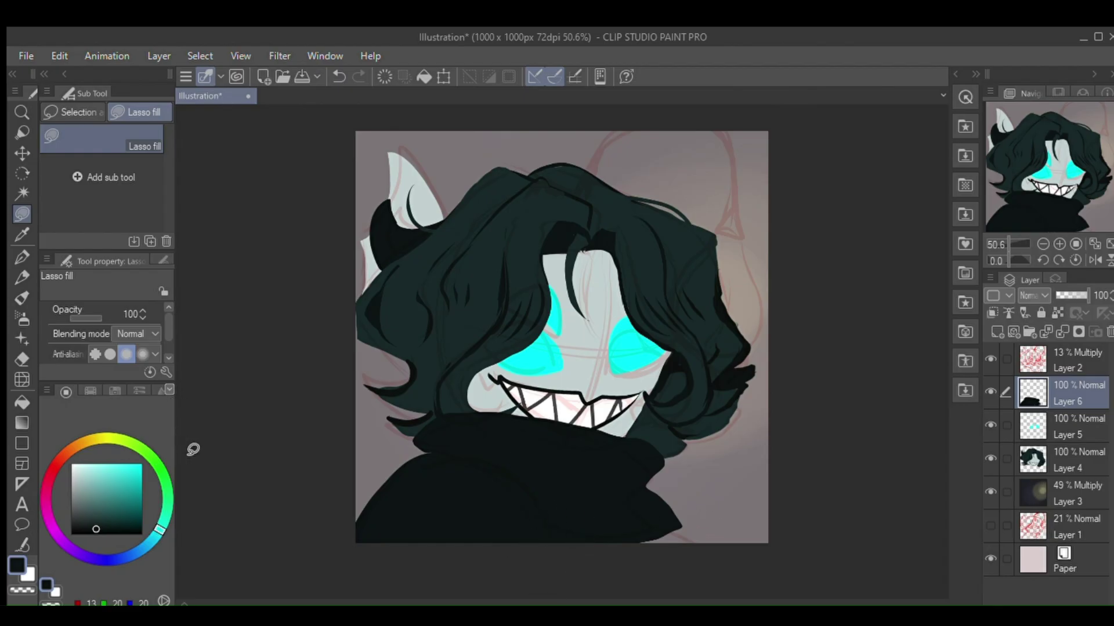
Lock the transparent pixels of Layer 6, try a grey lasso fill on the clothing and resample its near-black.
left_click(71, 491)
scroll(679, 522, "down", 3)
left_click_drag(681, 477, 652, 493)
left_click(1057, 242)
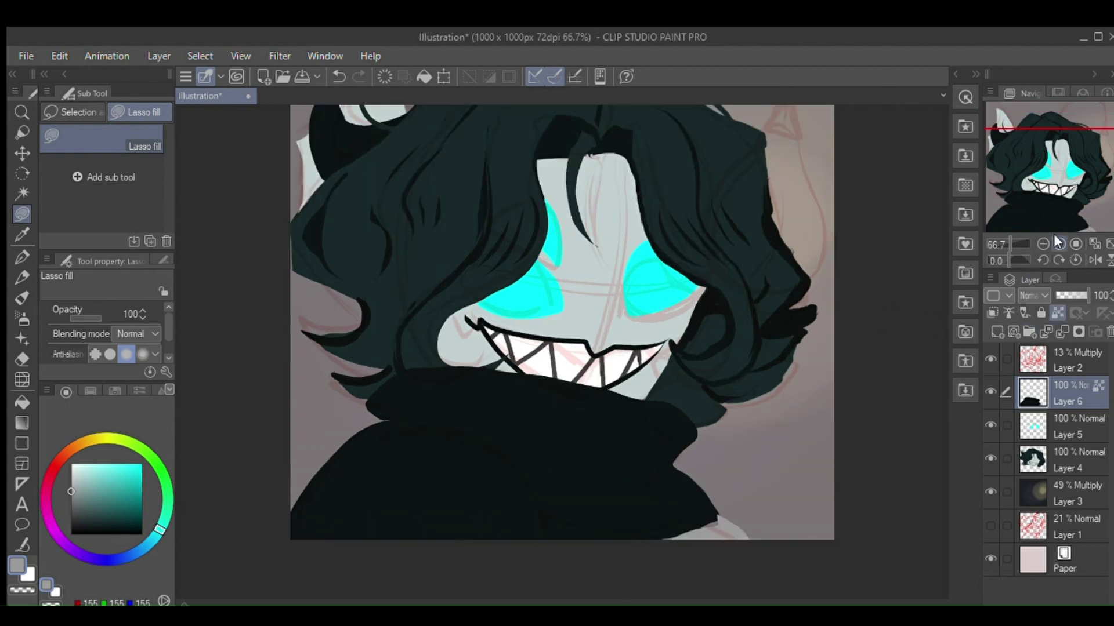
left_click(1058, 242)
left_click(1058, 242)
right_click(560, 467)
left_click(1043, 244)
left_click(1043, 243)
left_click(1042, 244)
left_click_drag(562, 432, 662, 429)
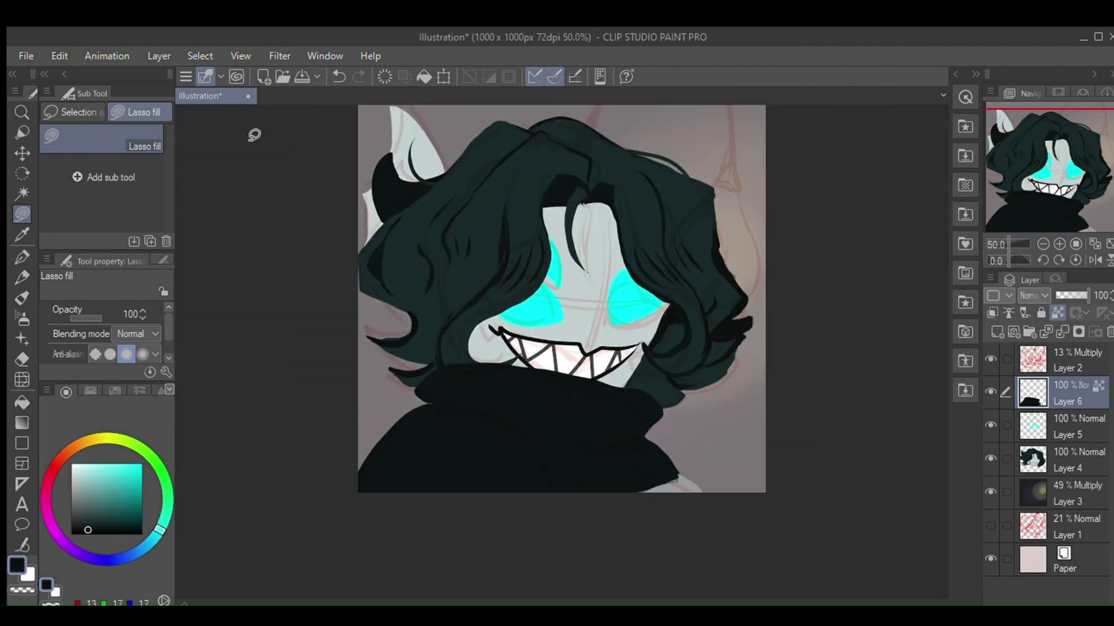
Lasso-fill darker fold shapes under the collar and across the shoulder on Layer 6.
left_click(990, 359)
left_click(990, 359)
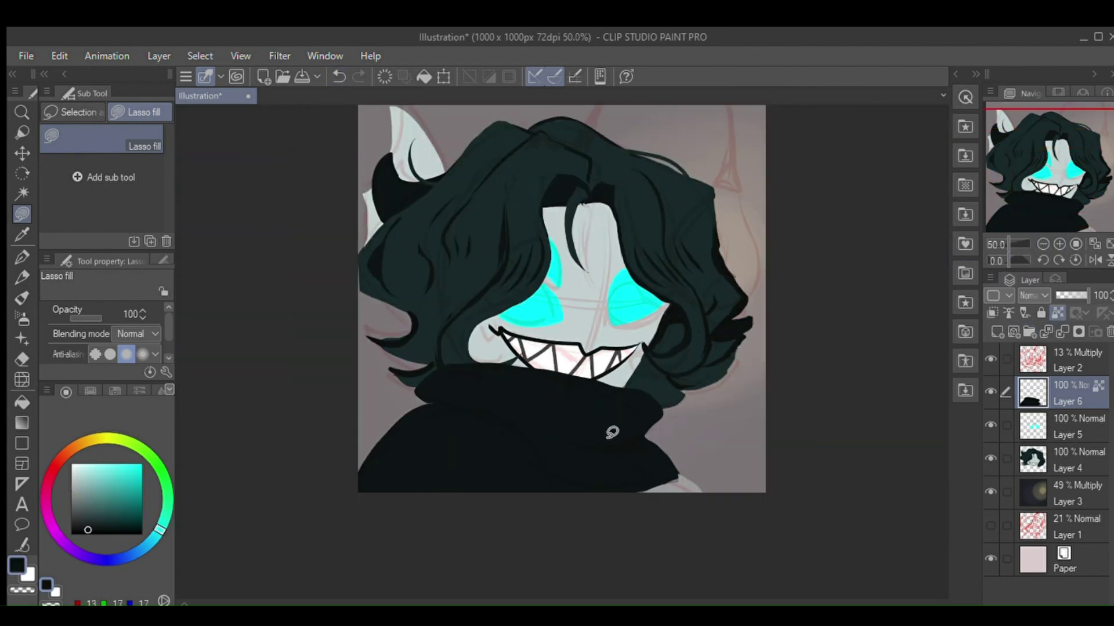
left_click(88, 531)
mouse_move(662, 423)
left_mouse_down()
mouse_move(560, 440)
mouse_move(658, 436)
left_mouse_up()
mouse_move(429, 404)
left_mouse_down()
mouse_move(549, 486)
mouse_move(470, 407)
left_mouse_up()
left_click_drag(542, 451, 544, 446)
Sample the pale skin colour and lasso-fill a thin lure stalk arching from the crown to a flared end.
left_click(578, 301, "alt")
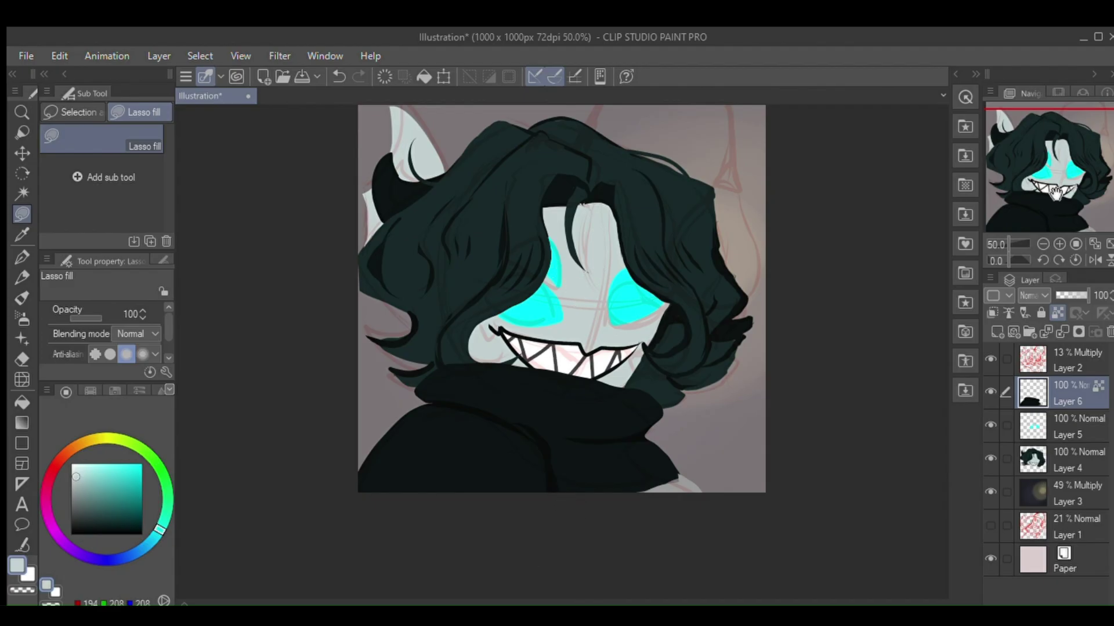
left_click_drag(571, 282, 524, 327)
mouse_move(532, 215)
left_mouse_down()
mouse_move(591, 127)
mouse_move(690, 253)
mouse_move(634, 141)
mouse_move(533, 209)
mouse_move(538, 185)
mouse_move(691, 220)
mouse_move(688, 265)
mouse_move(664, 139)
mouse_move(536, 218)
left_mouse_up()
Choose a pale yellow and lasso-fill the hanging bulb below the stalk's end, undoing the unwanted fills.
left_click(103, 439)
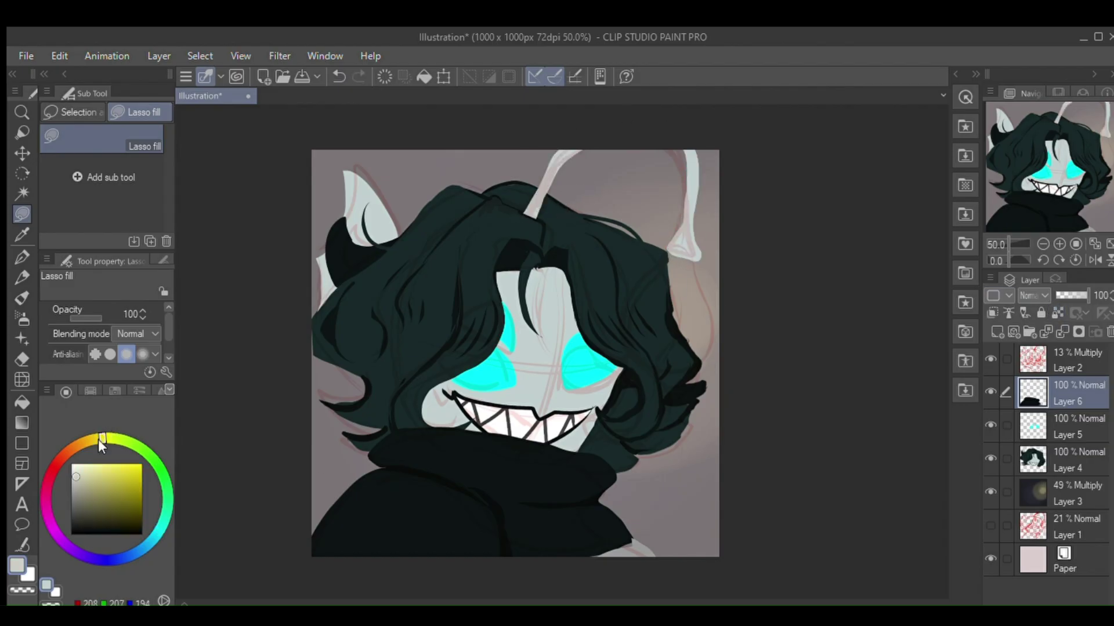
left_click(103, 465)
mouse_move(675, 249)
left_mouse_down()
mouse_move(698, 381)
mouse_move(682, 253)
mouse_move(671, 357)
mouse_move(694, 342)
mouse_move(688, 269)
mouse_move(707, 316)
left_mouse_up()
key("ctrl+z")
key("ctrl+z")
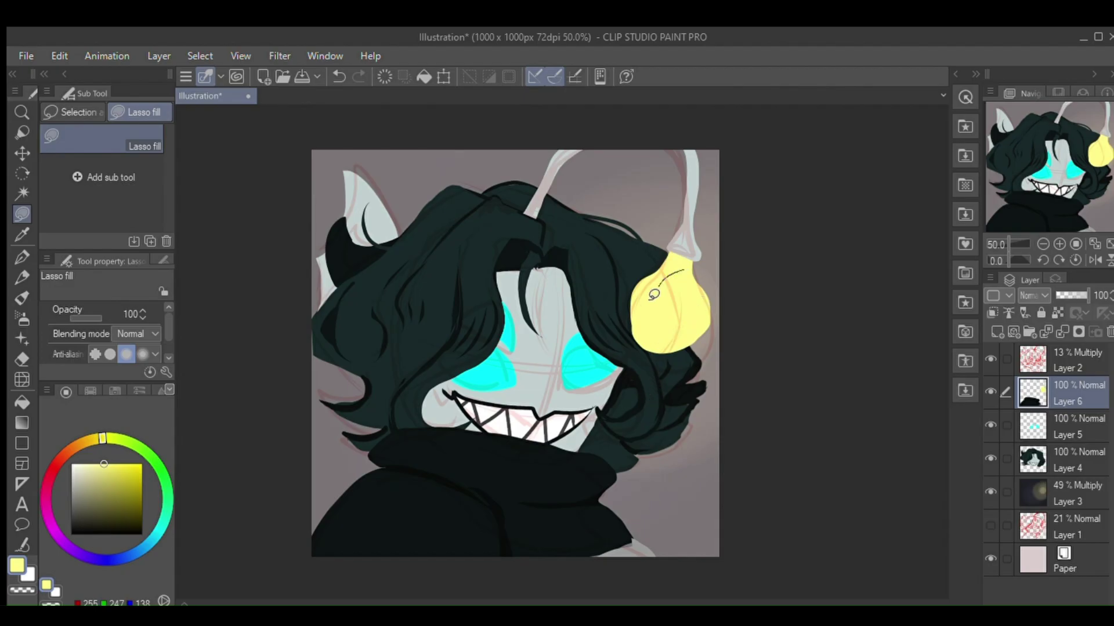
Lock the transparent pixels of Layer 4 and select all its pale skin areas by colour.
left_click(1067, 460)
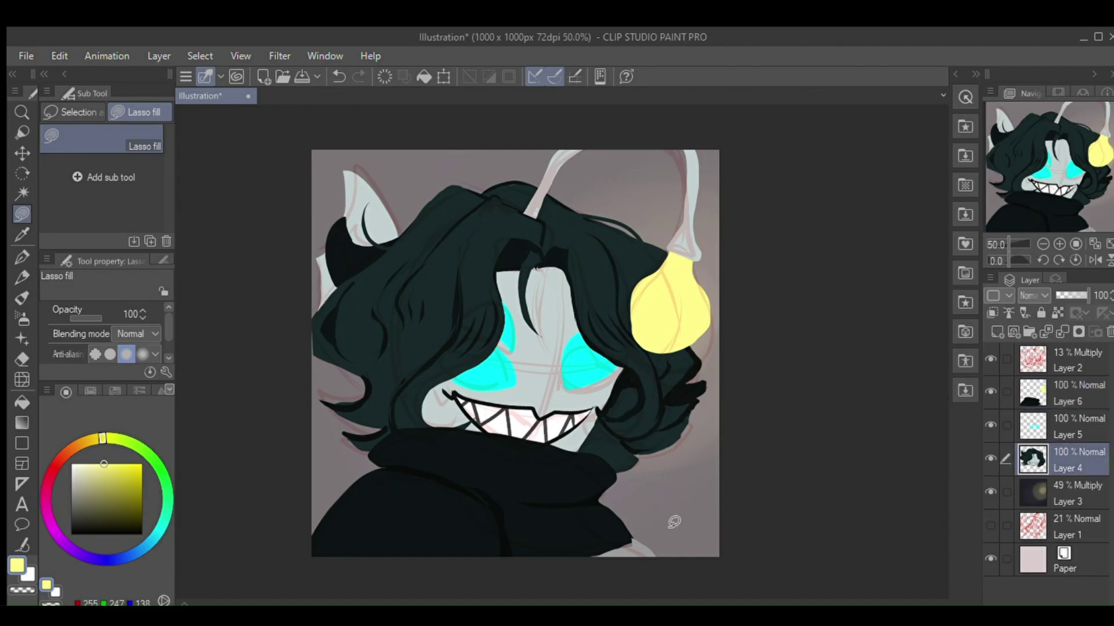
left_click(1058, 313)
left_click(205, 56)
left_click(236, 254)
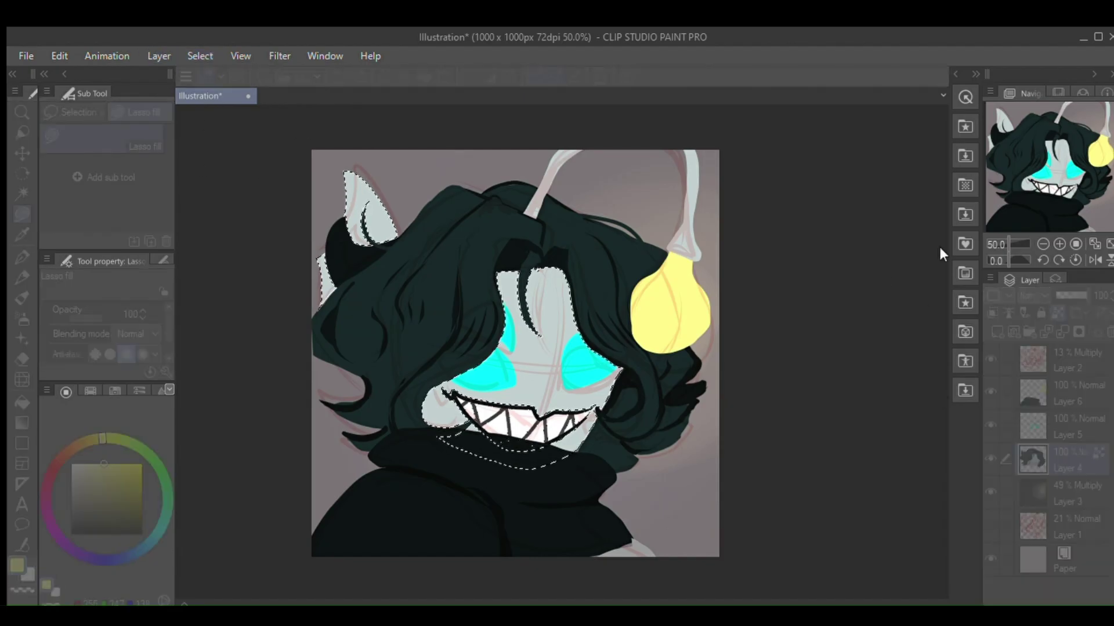
left_click(23, 236)
left_click(23, 258)
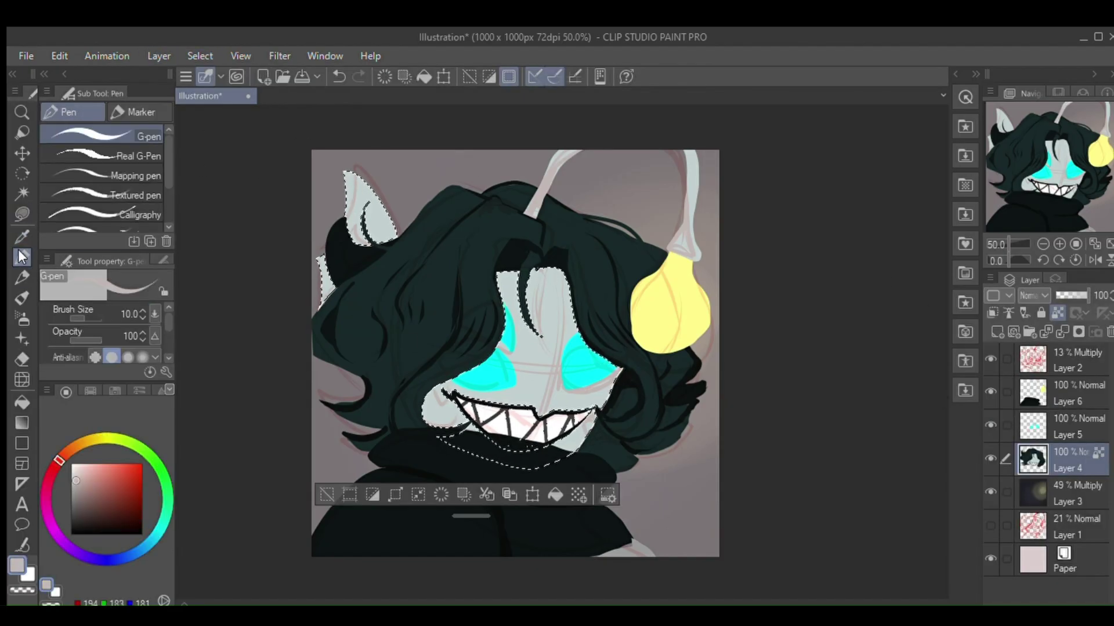
left_click(23, 235)
key("b")
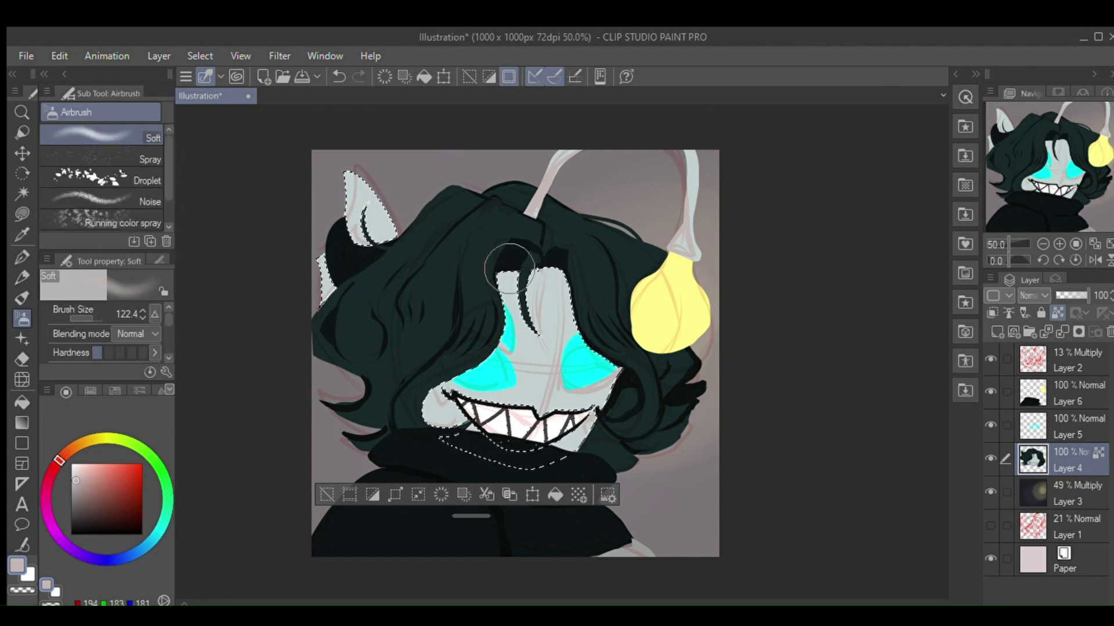
left_click(342, 76)
left_click(342, 77)
left_click(991, 359)
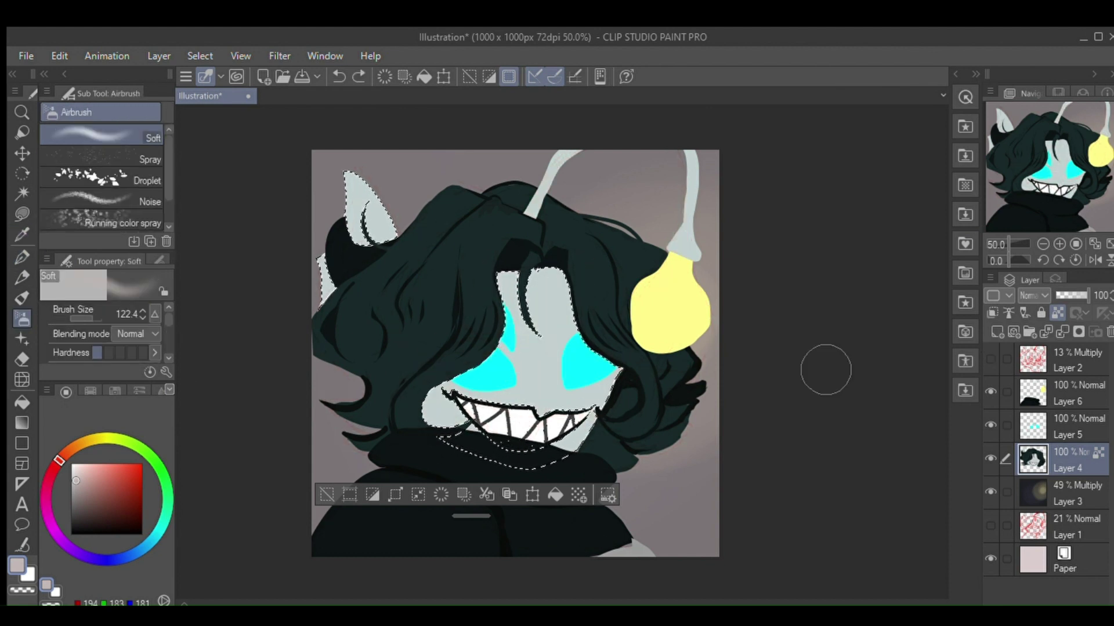
left_click(358, 76)
left_click(340, 76)
left_click(990, 359)
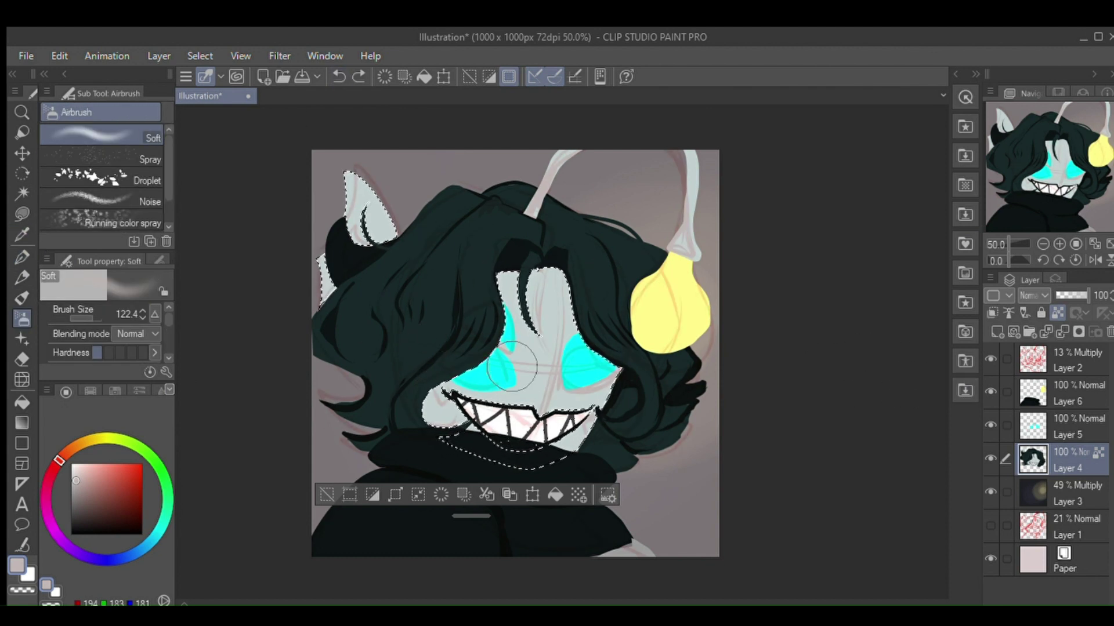
Sample the skin colour, darken it to grey (141, 155, 155) and paint shadows beside the fringe, on the cheeks and inside the ear.
left_click(537, 377, "alt")
left_click(78, 492)
key("p")
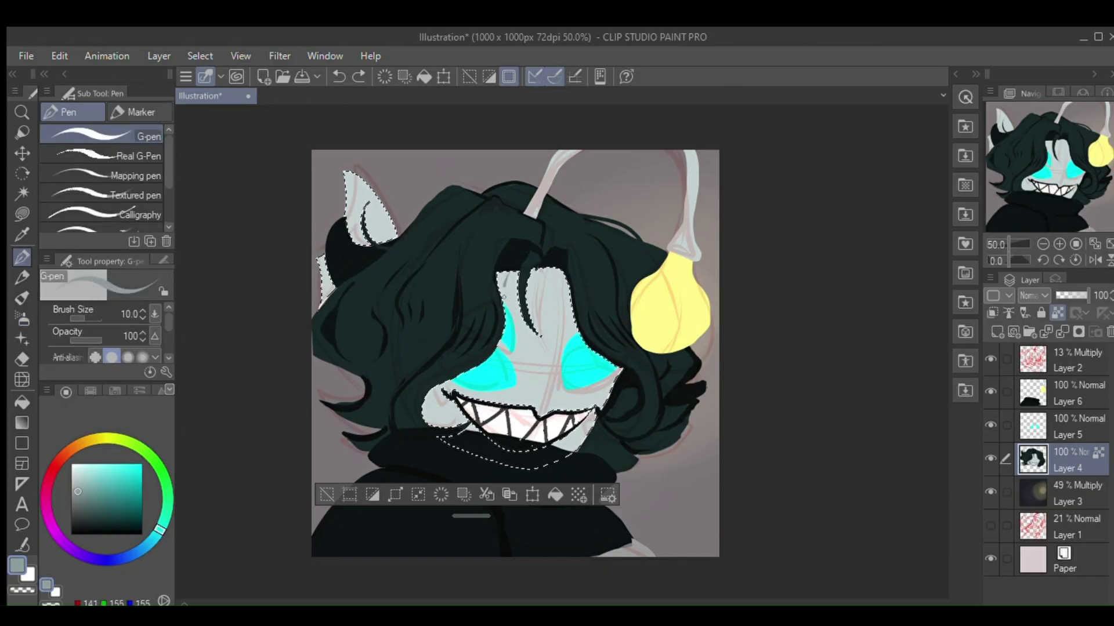
key("ctrl+z")
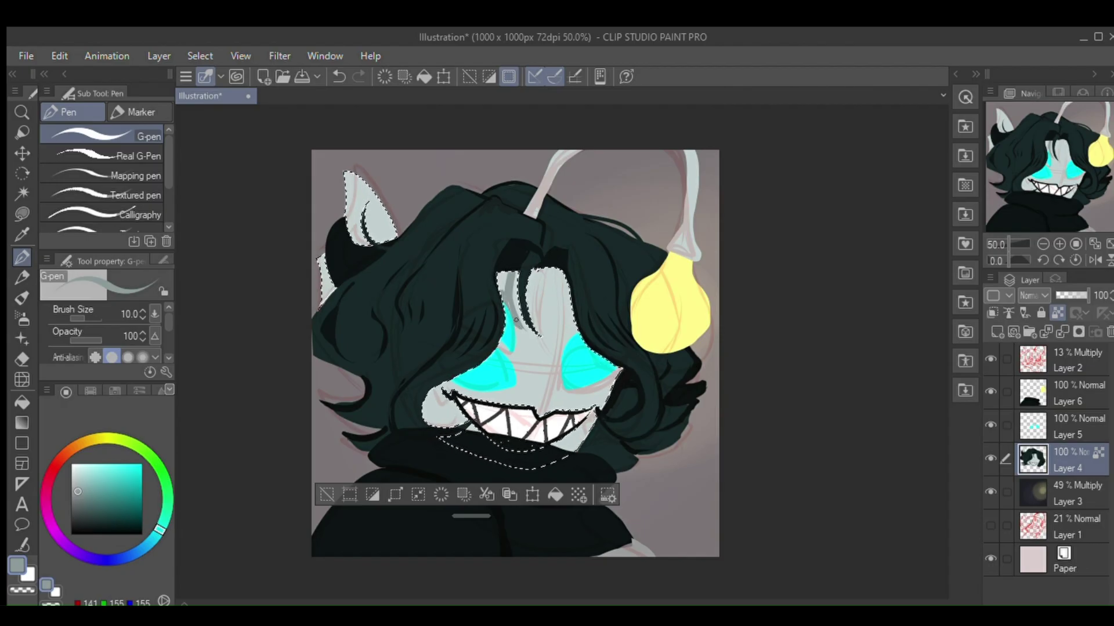
left_click(565, 332, "alt")
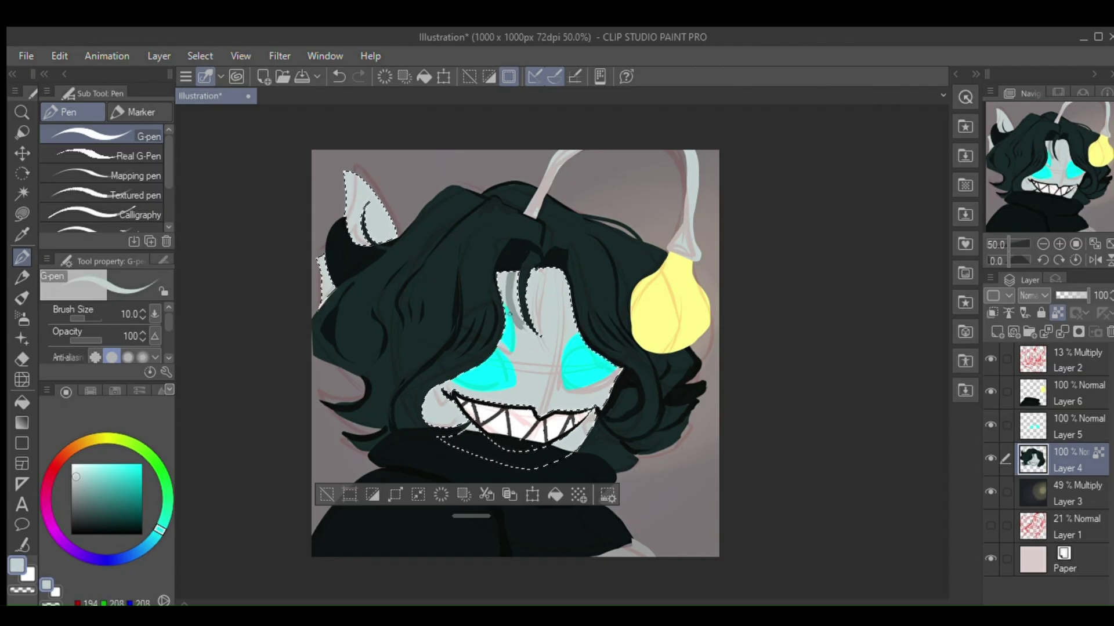
left_click(512, 289, "alt")
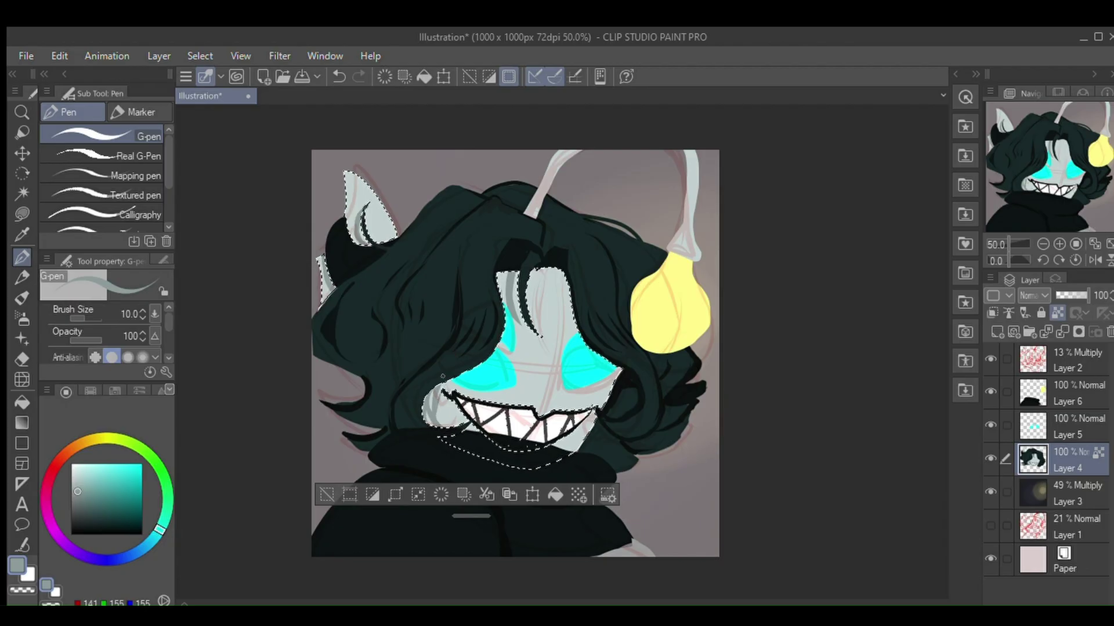
left_click(335, 77)
left_click(22, 215)
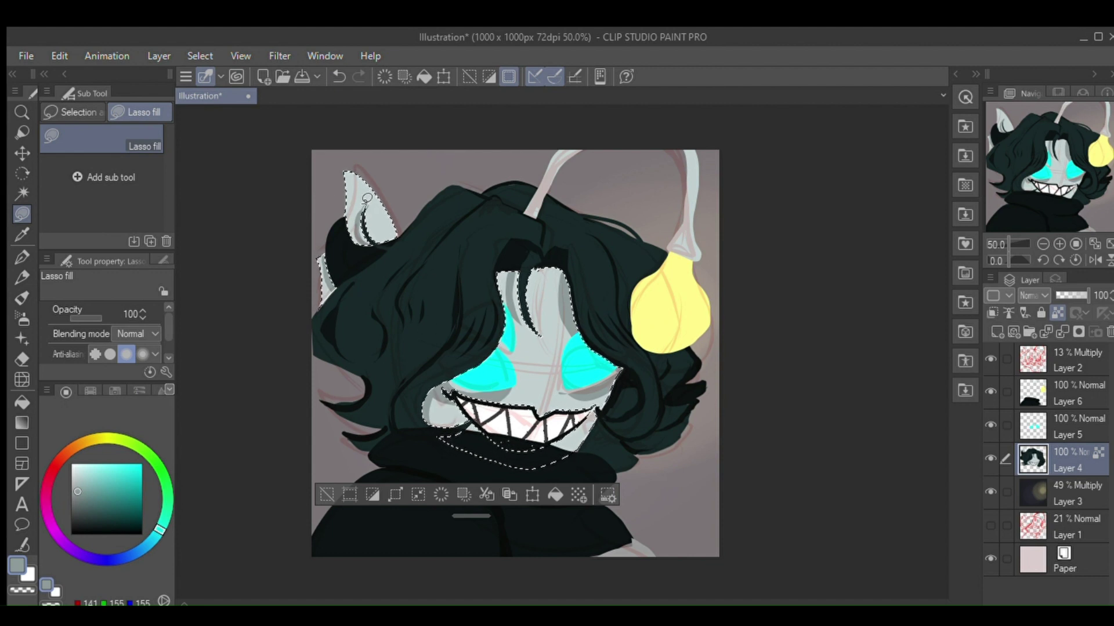
Airbrush soft grey shading under the eyes, blend it with the pale skin colour and add a G-pen shadow around the inner eye corner.
key("b")
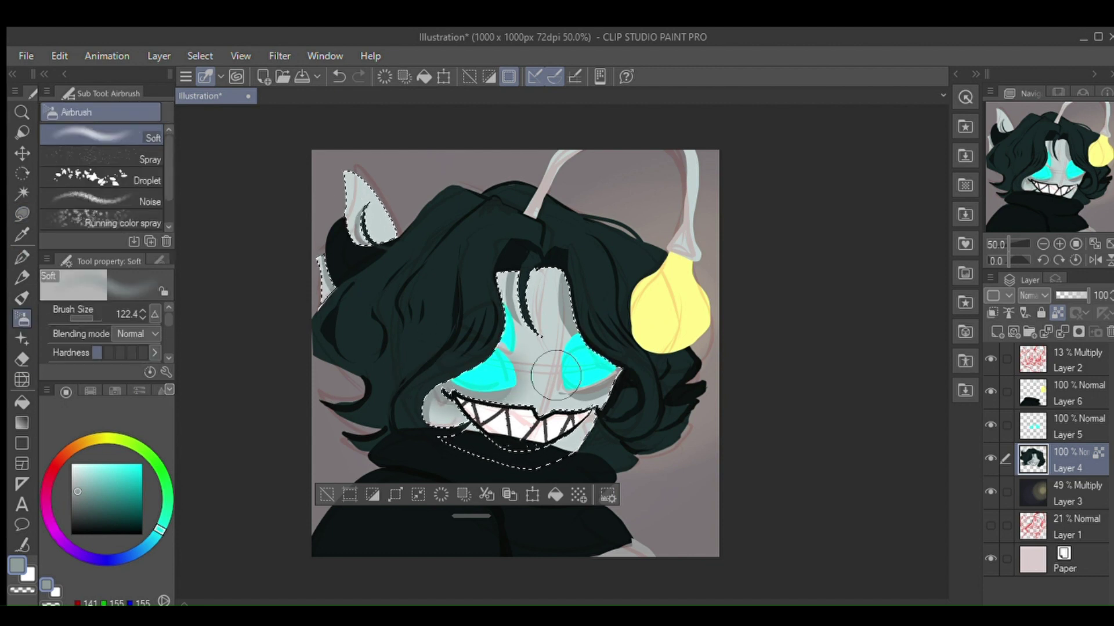
left_click(547, 320, "alt")
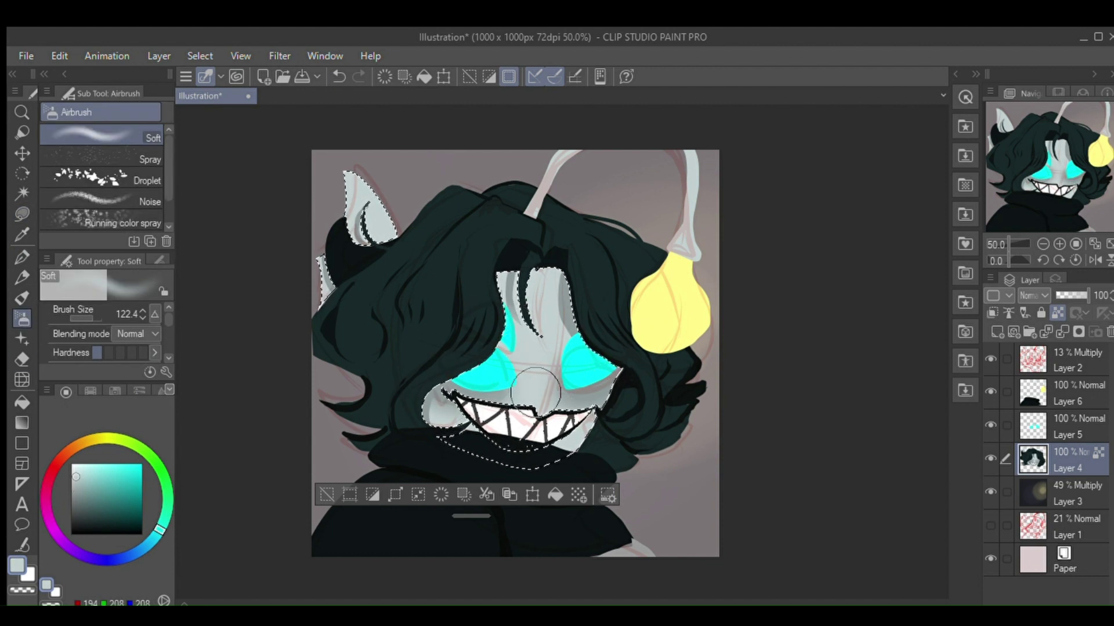
key("p")
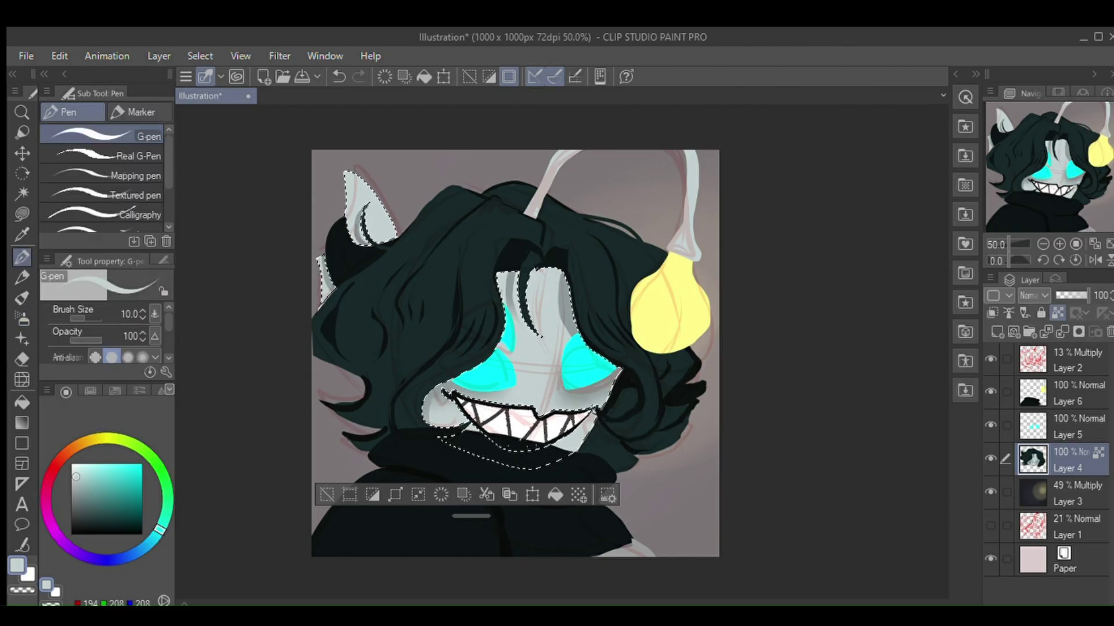
left_click(566, 298, "alt")
key("ctrl+z")
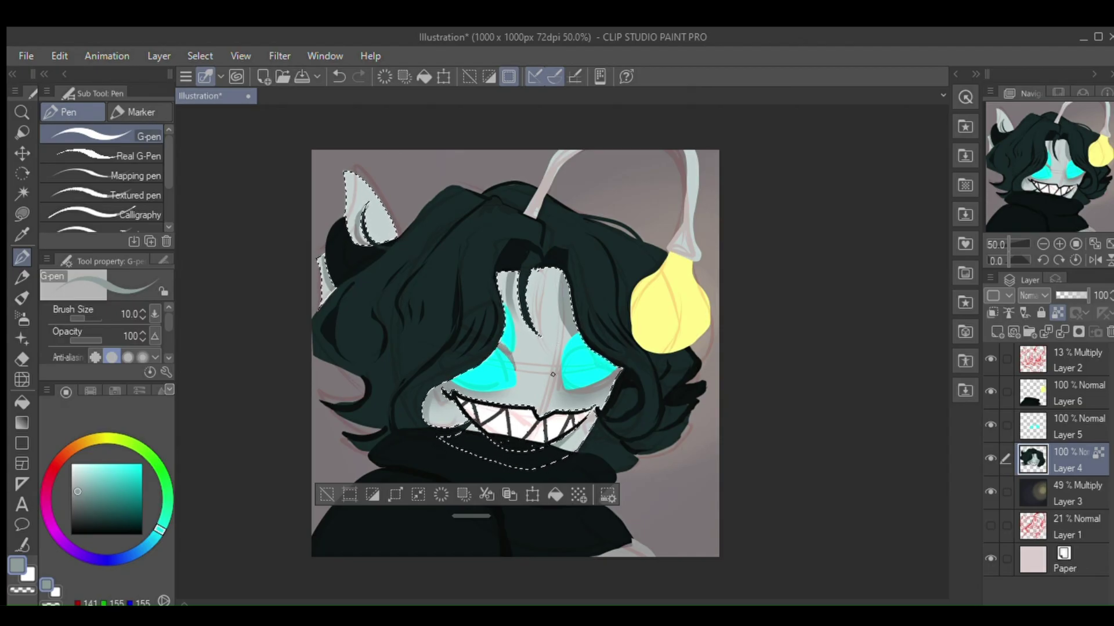
left_click(1028, 385)
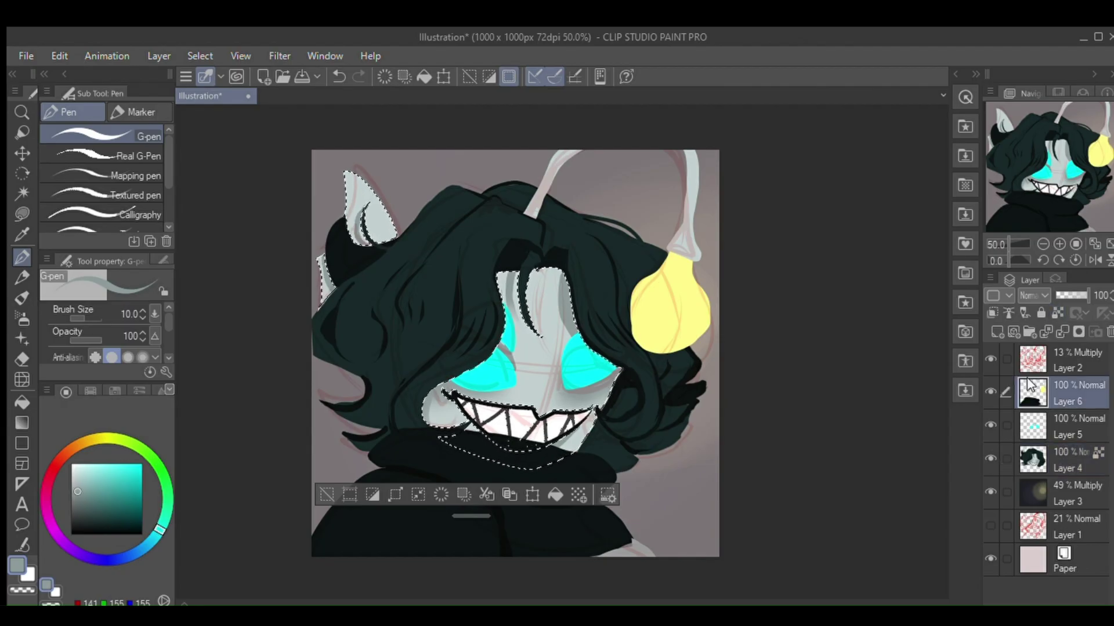
key("Delete")
key("ctrl+z")
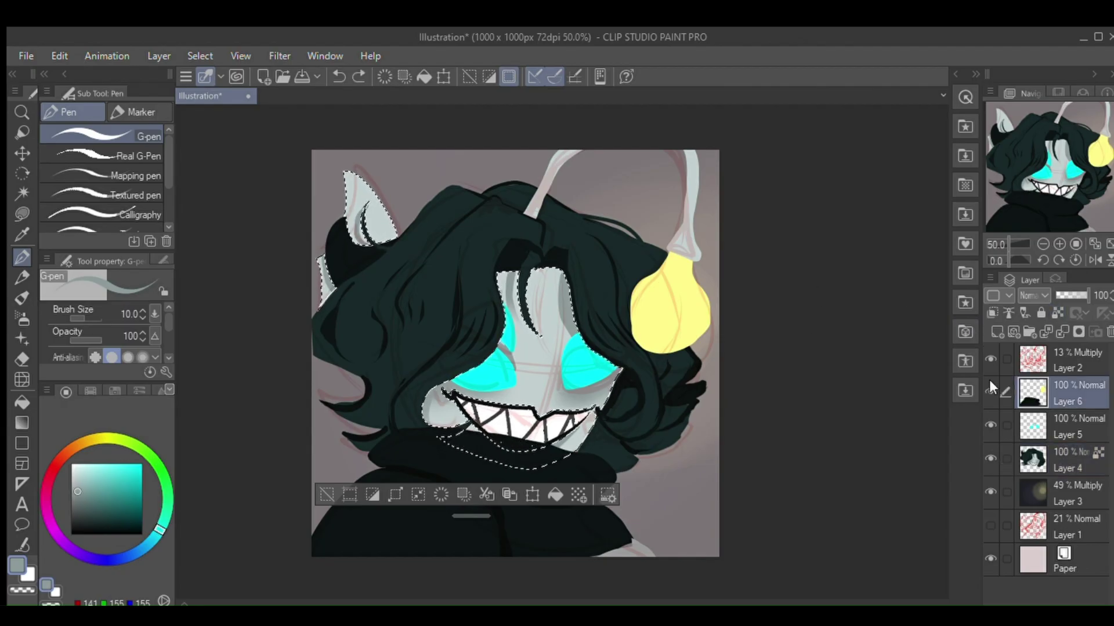
left_click(1067, 426)
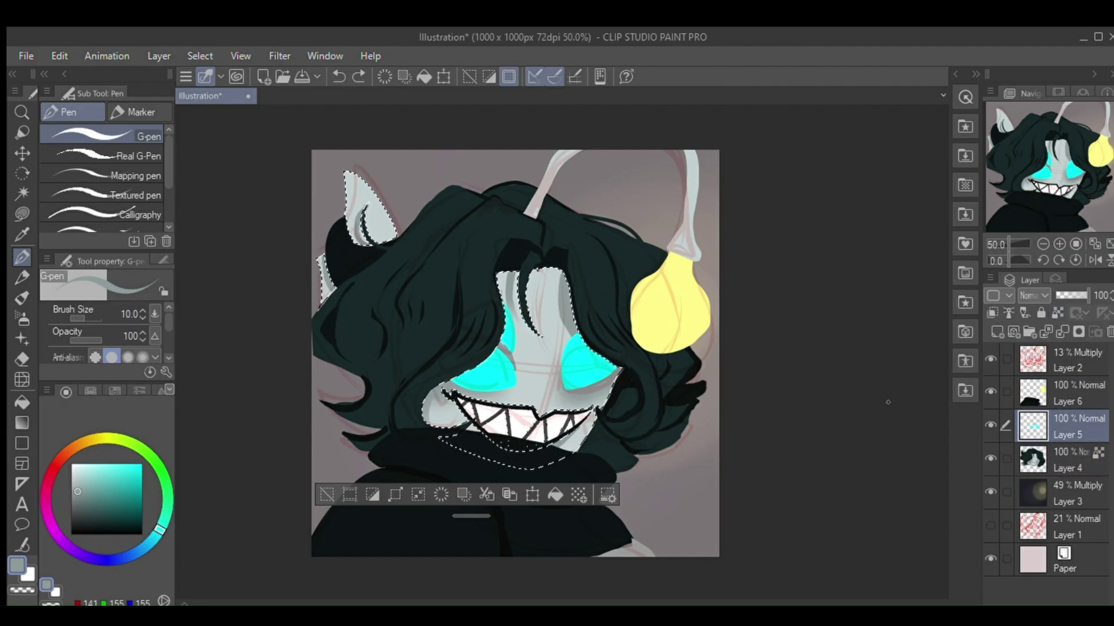
Clear the selection, raise Layer 3's opacity to 100% and place a duplicate of it above Layer 6.
key("ctrl+d")
left_click(1044, 493)
left_click_drag(1070, 296, 1091, 296)
left_click(151, 58)
left_click(229, 186)
left_click_drag(1032, 490, 1029, 380)
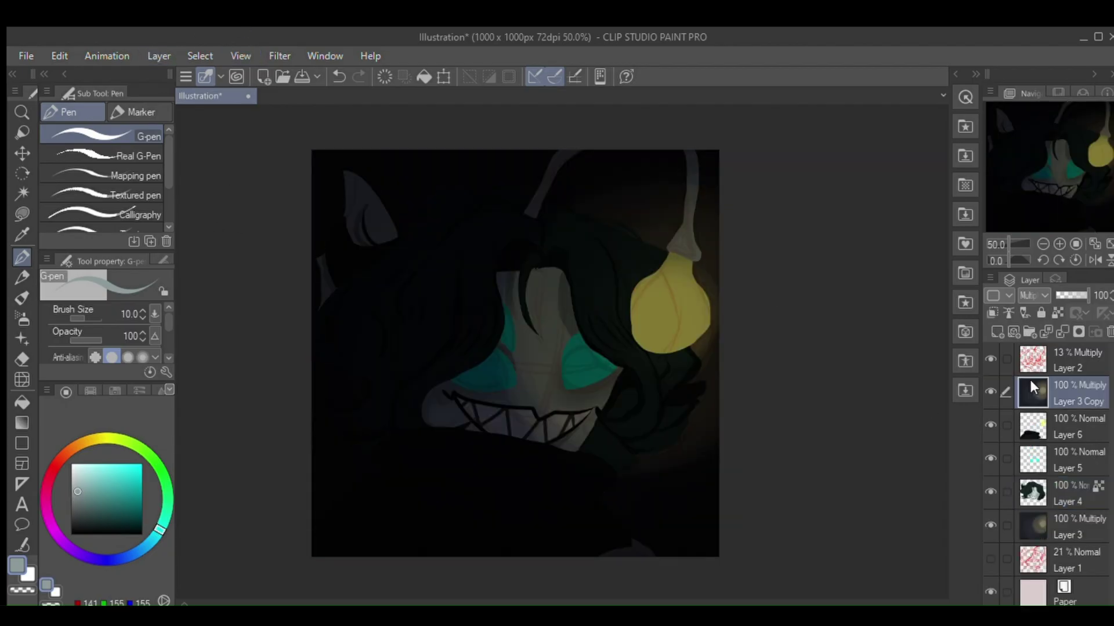
left_click_drag(1069, 296, 1106, 290)
Copy the yellow bulb from Layer 6 onto a layer above Layer 3 Copy and set that layer to Add (Glow).
mouse_move(1039, 423)
left_mouse_down()
mouse_move(1043, 363)
mouse_move(1041, 421)
left_mouse_up()
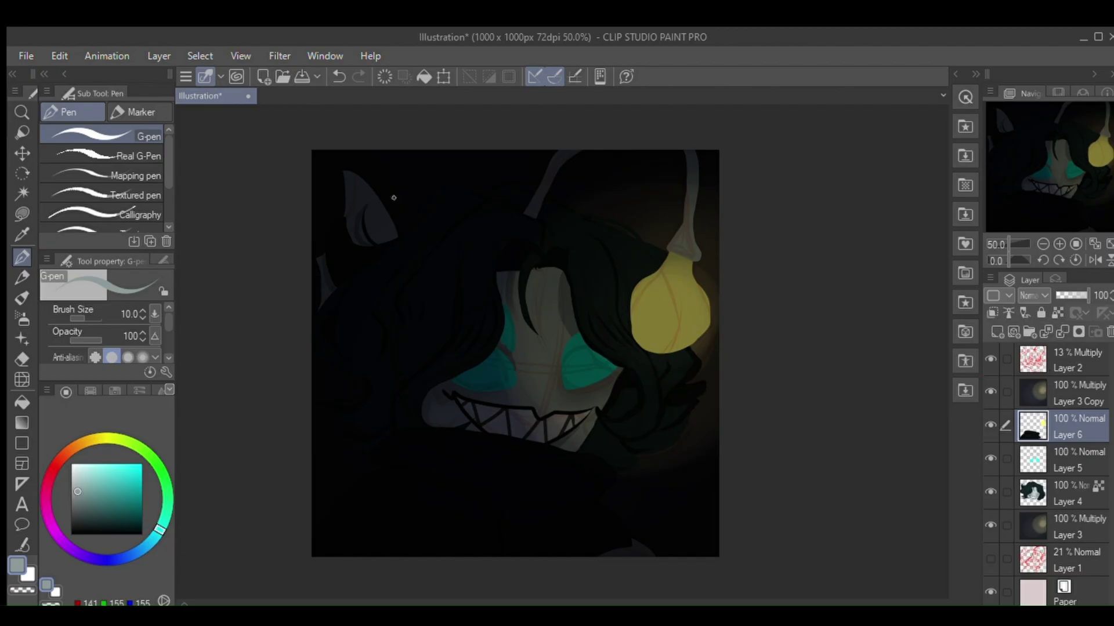
left_click(20, 193)
left_click(670, 313)
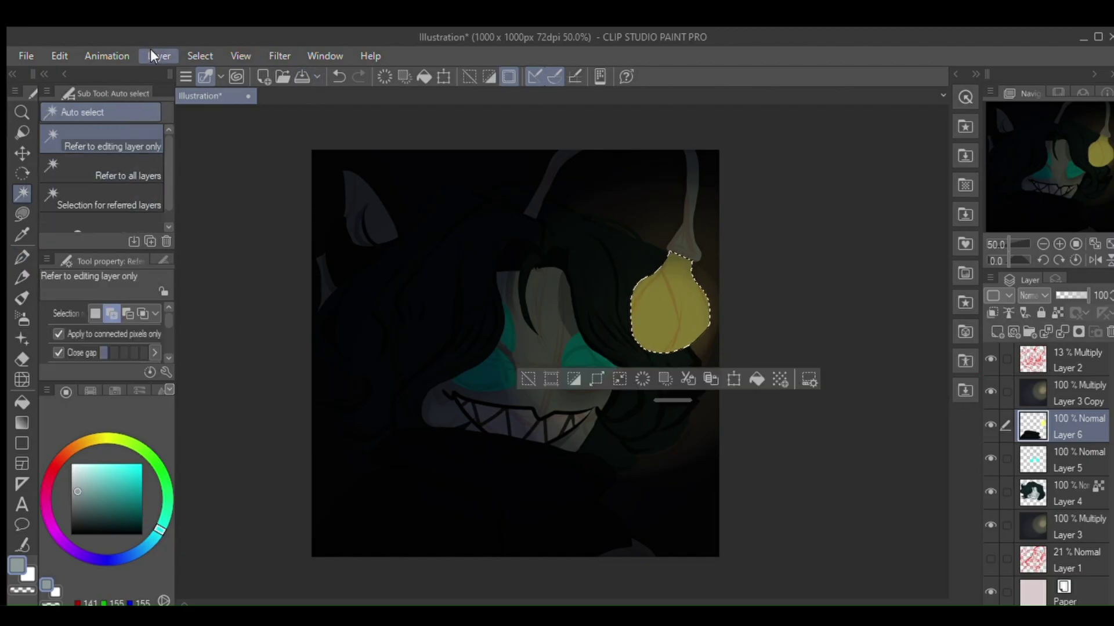
key("ctrl+c")
left_click(1022, 390)
key("ctrl+v")
key("ctrl+d")
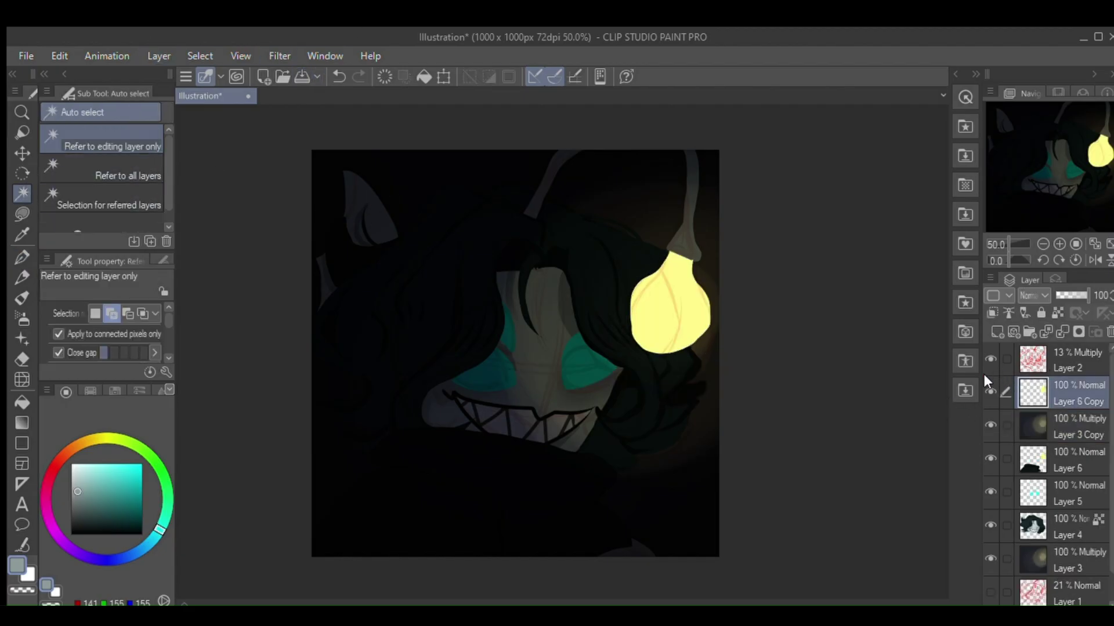
left_click(1045, 355)
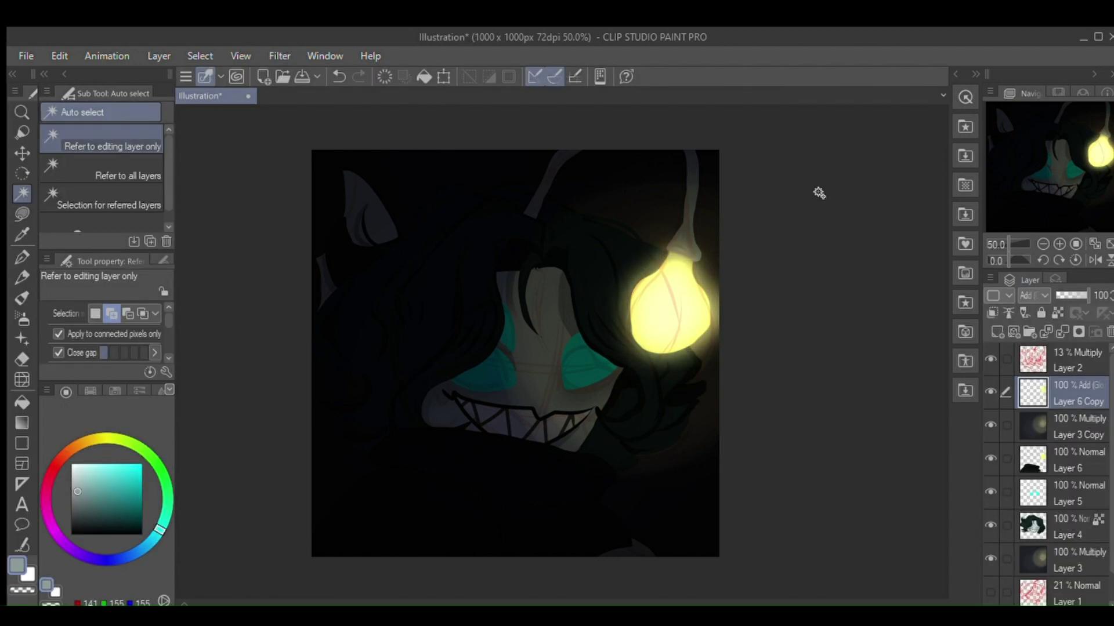
Lower Layer 3 Copy's opacity to 63% and hide that layer.
left_click(1029, 423)
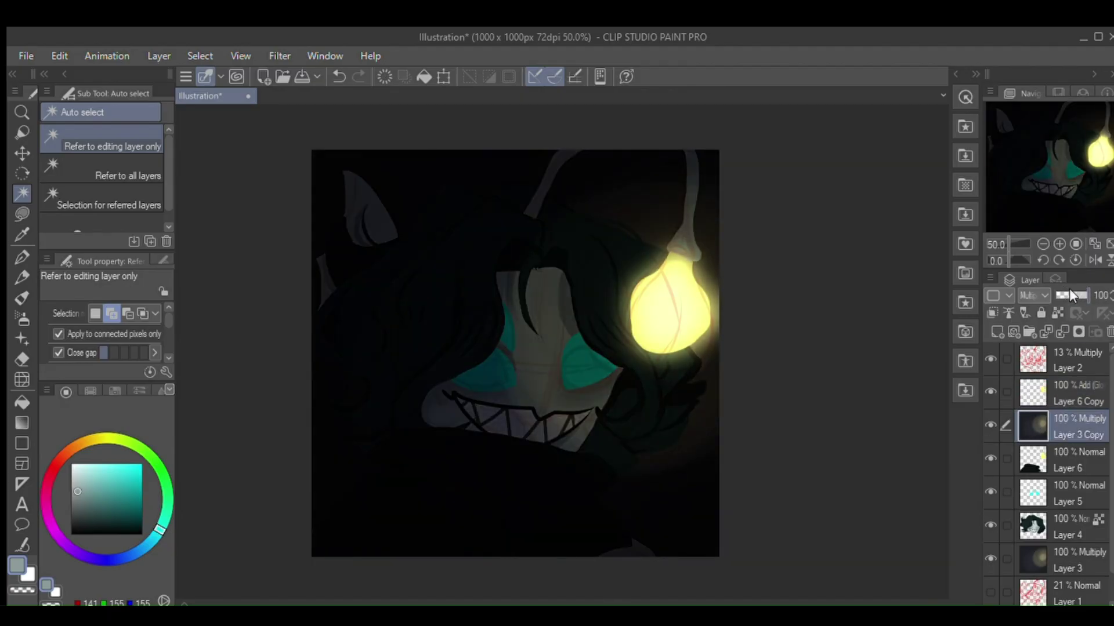
mouse_move(1069, 296)
left_mouse_down()
mouse_move(1056, 294)
mouse_move(1073, 292)
left_mouse_up()
left_click(1033, 392)
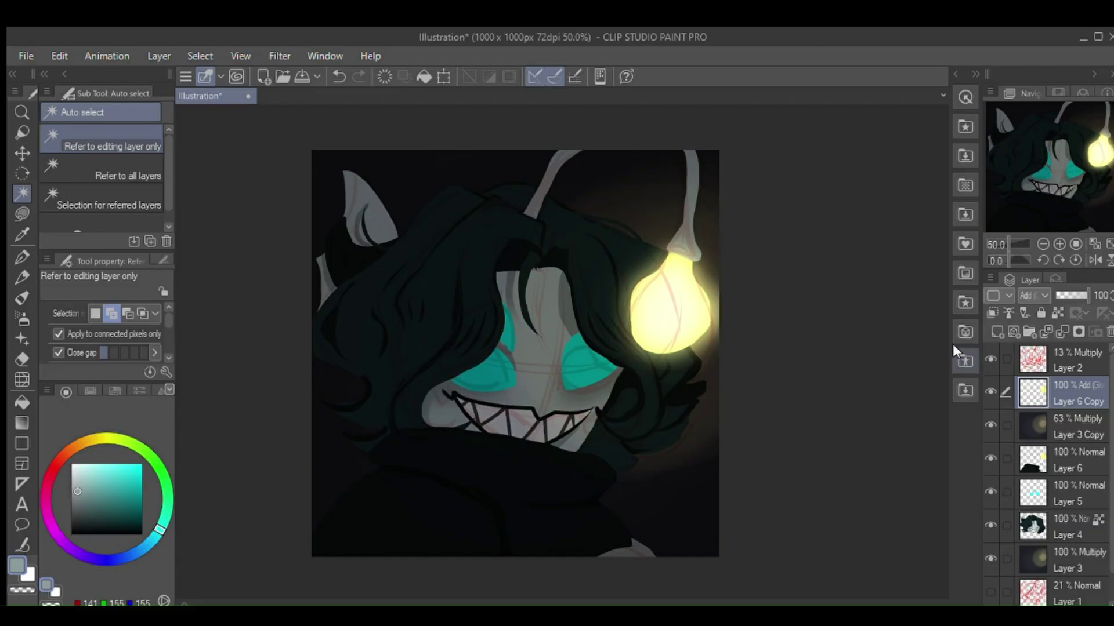
left_click(990, 425)
Add two new layers above Layer 4, select the hair's shape and pick a near-white (255, 255, 249).
left_click(1032, 460)
left_click(1032, 526)
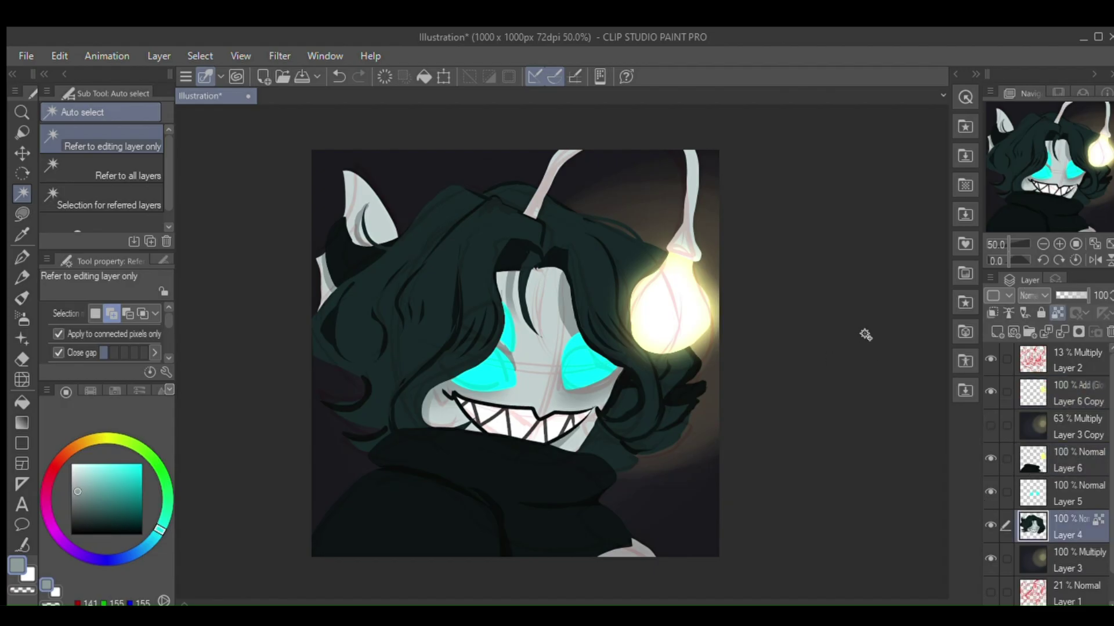
left_click(1009, 335)
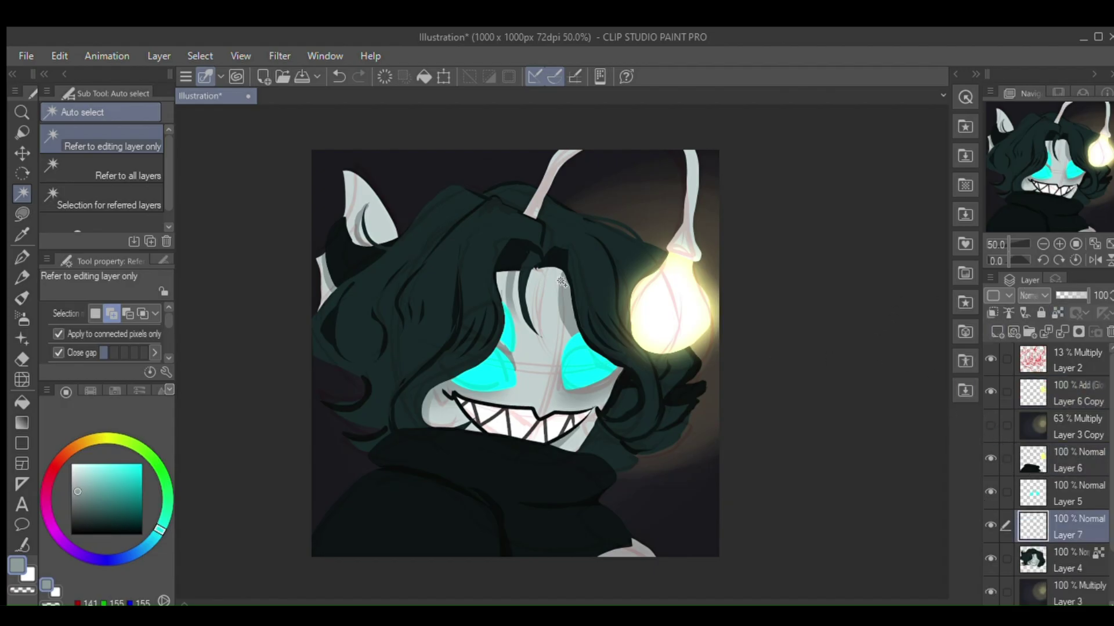
left_click(206, 78)
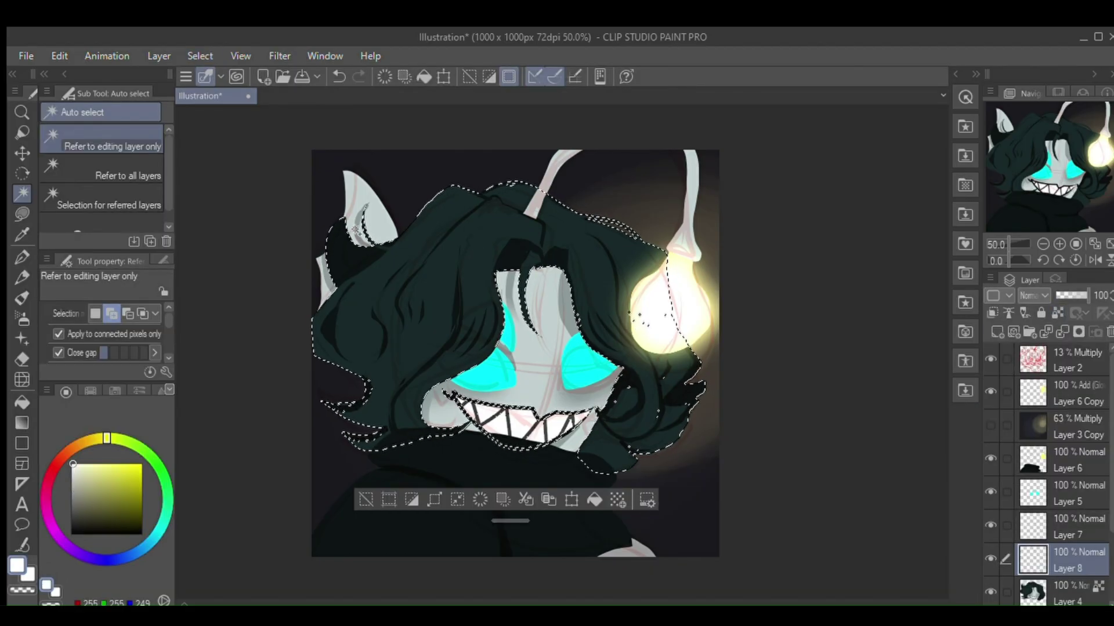
left_click(21, 298)
left_click_drag(559, 110, 738, 389)
left_click(339, 76)
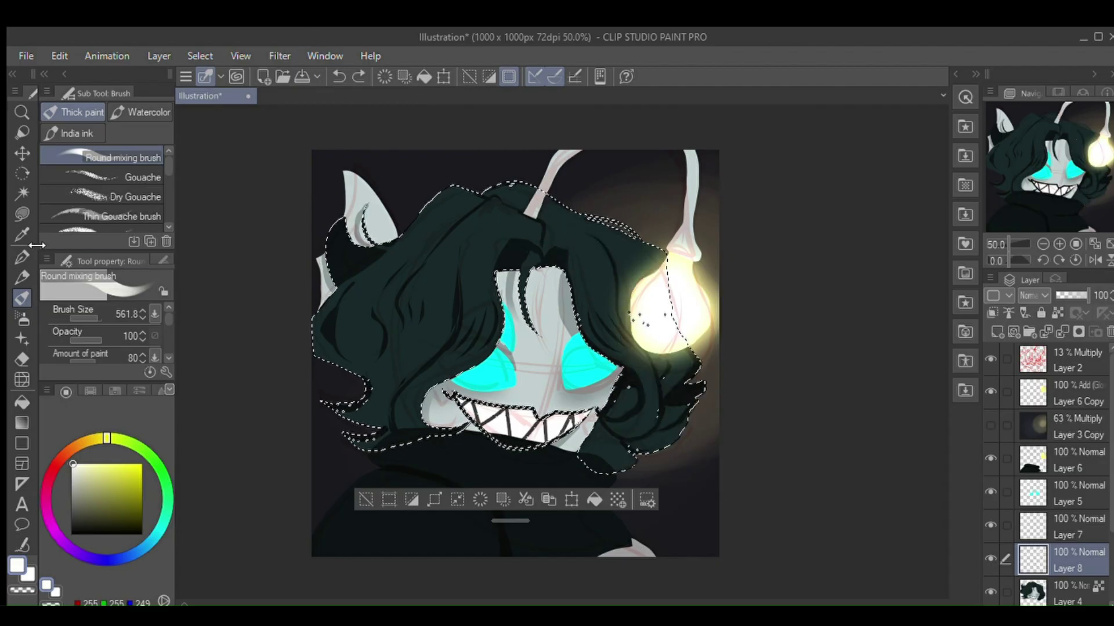
Paint near-white G-pen highlight strands through the hair beside the bulb and around the face, undoing the unwanted strokes.
left_click(21, 257)
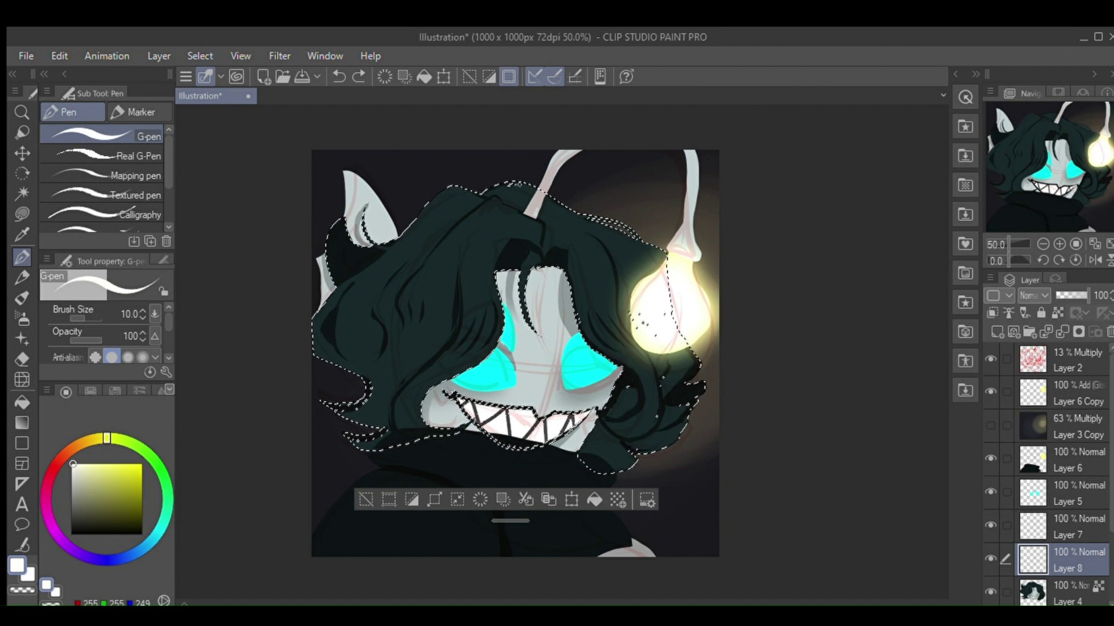
left_click_drag(612, 263, 623, 324)
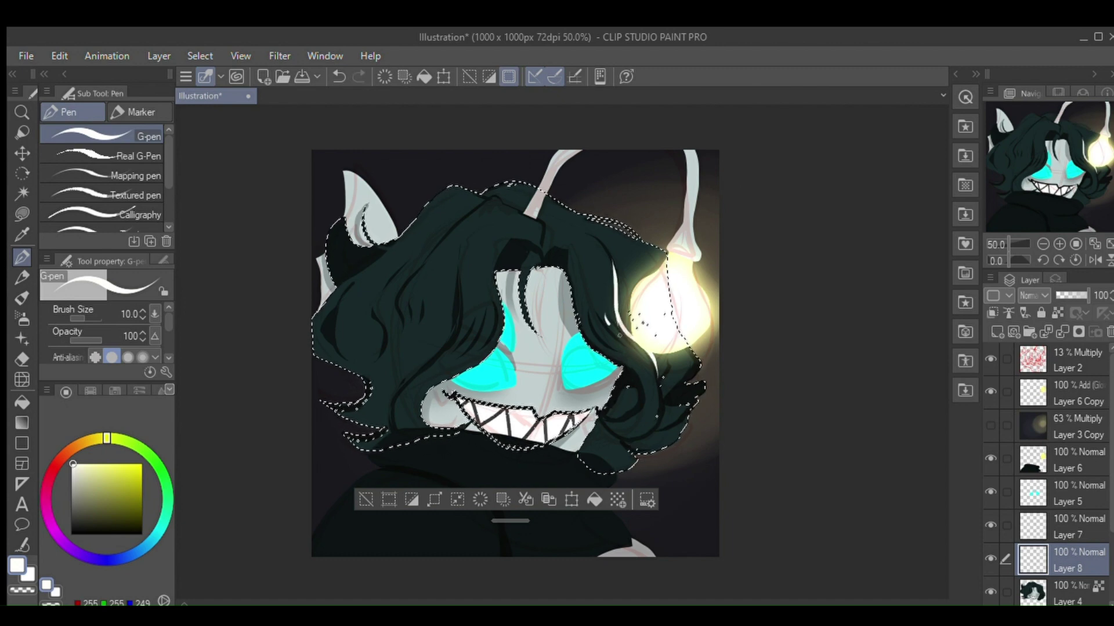
left_click(339, 76)
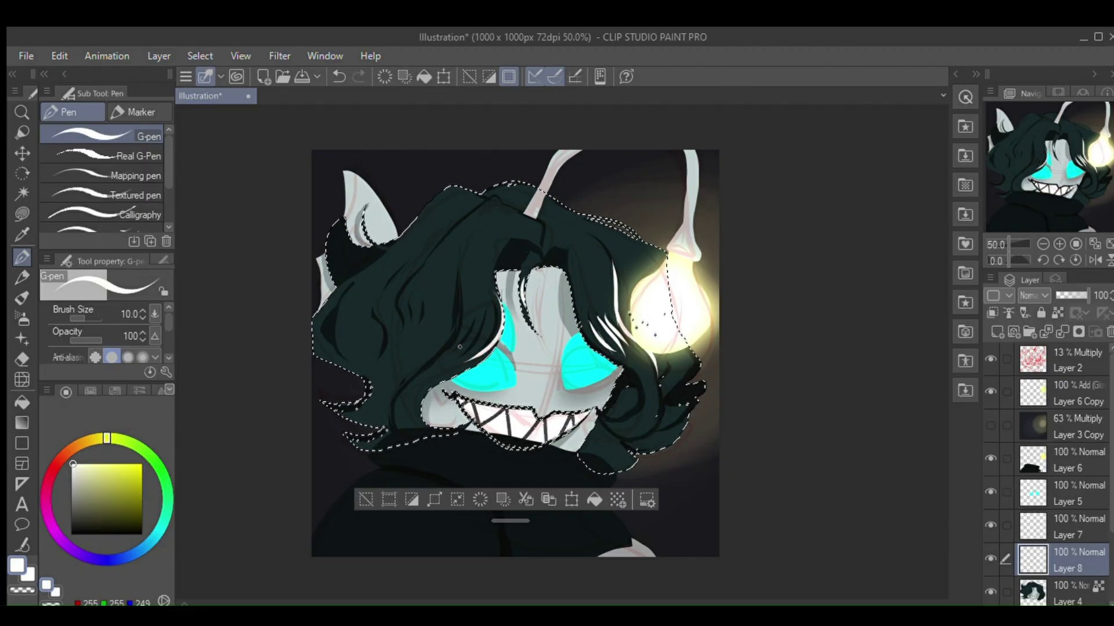
key("ctrl+z")
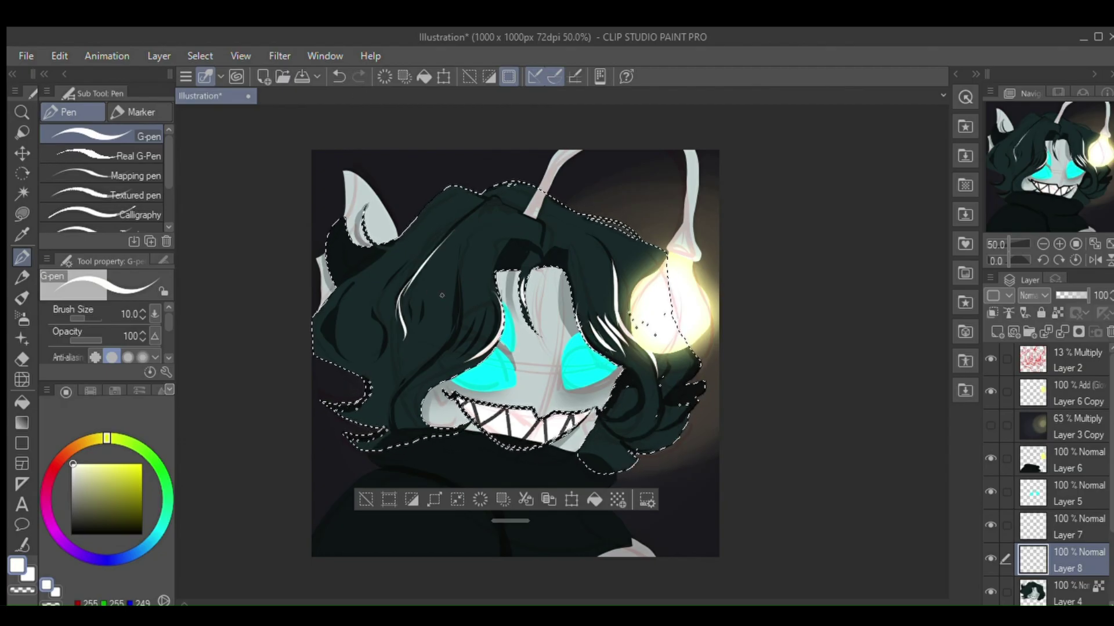
left_click(338, 76)
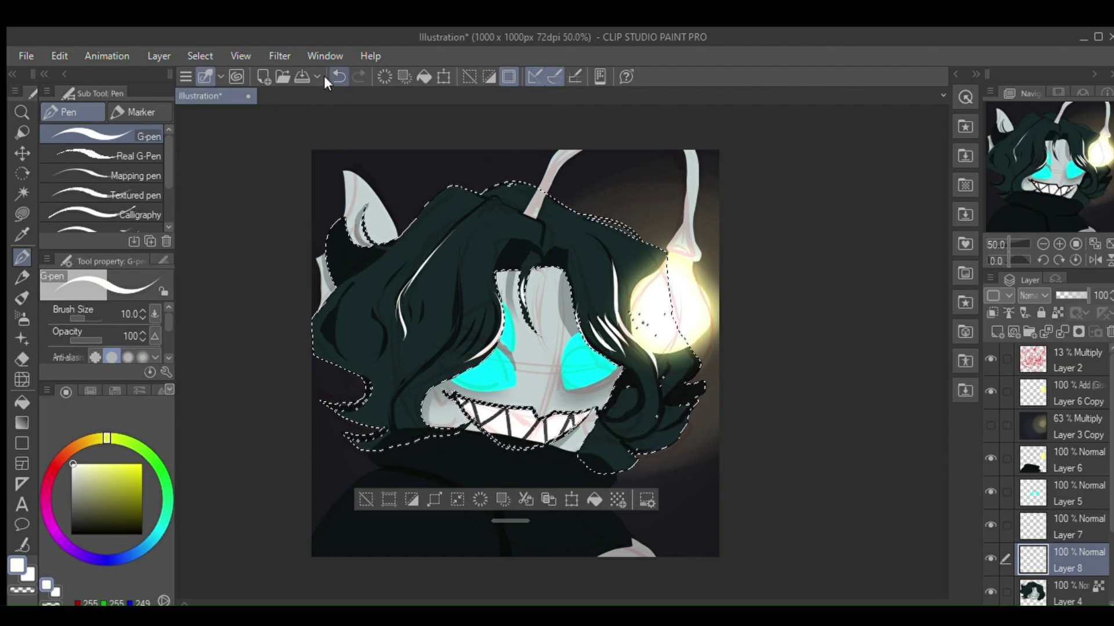
Blend a soft near-white glow into the hair beside the bulb on Layer 8 with the Round mixing brush at size 561.8, and deselect.
left_click(22, 318)
left_click(22, 298)
left_click(22, 359)
left_click(22, 298)
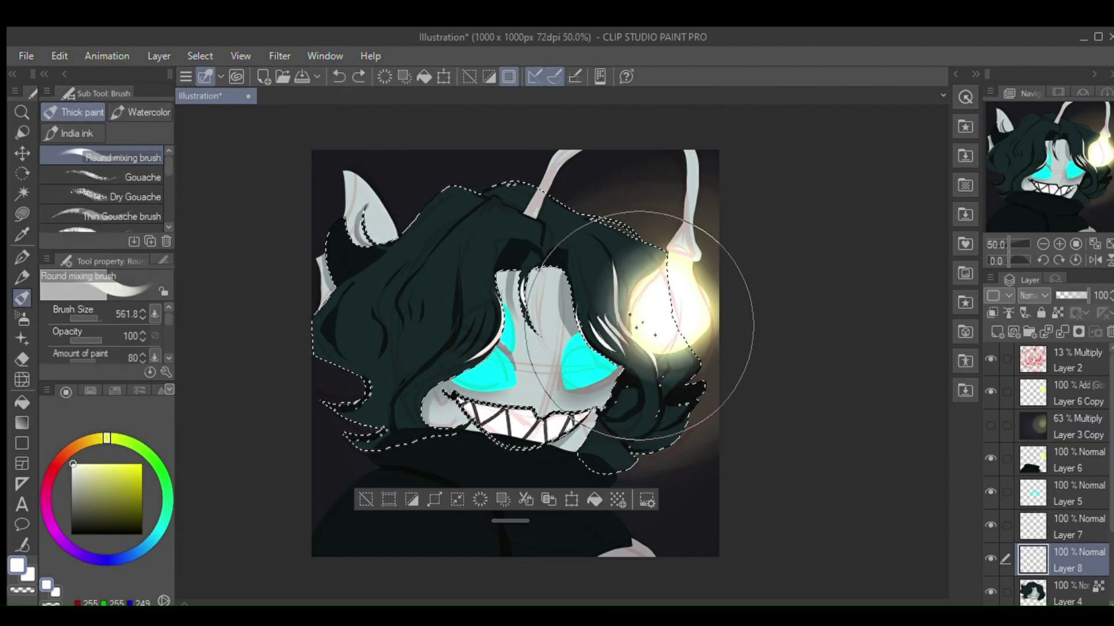
key("ctrl+d")
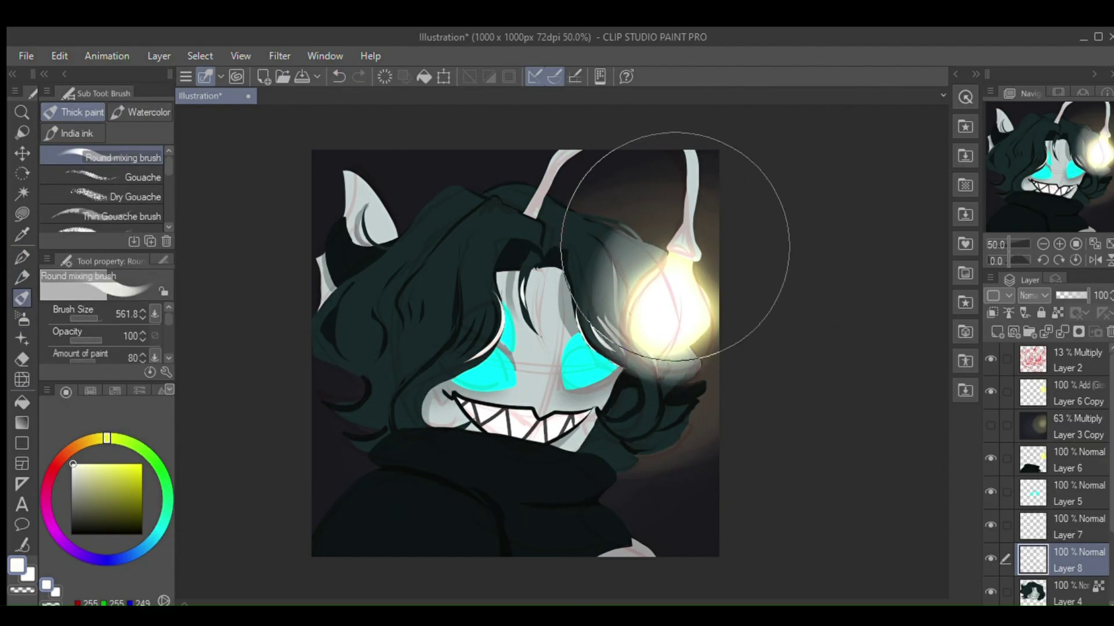
Hide the Layer 2 sketch, show Layer 3 Copy and set it to Overlay at 93% opacity.
left_click(991, 359)
left_click(990, 425)
left_click(1035, 430)
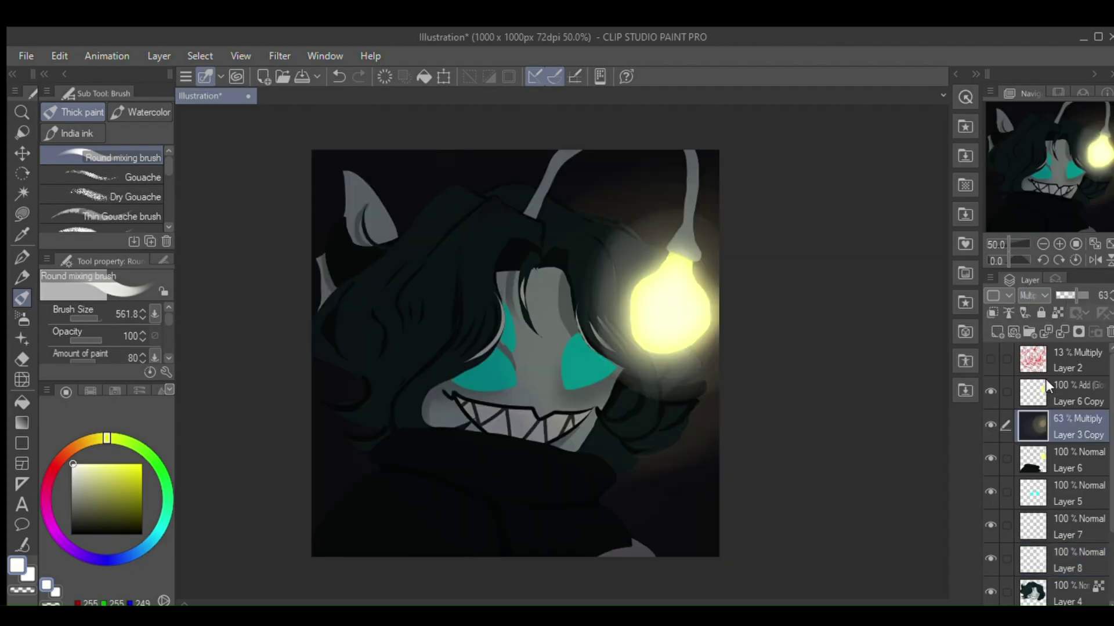
left_click(1050, 487)
left_click(1049, 489)
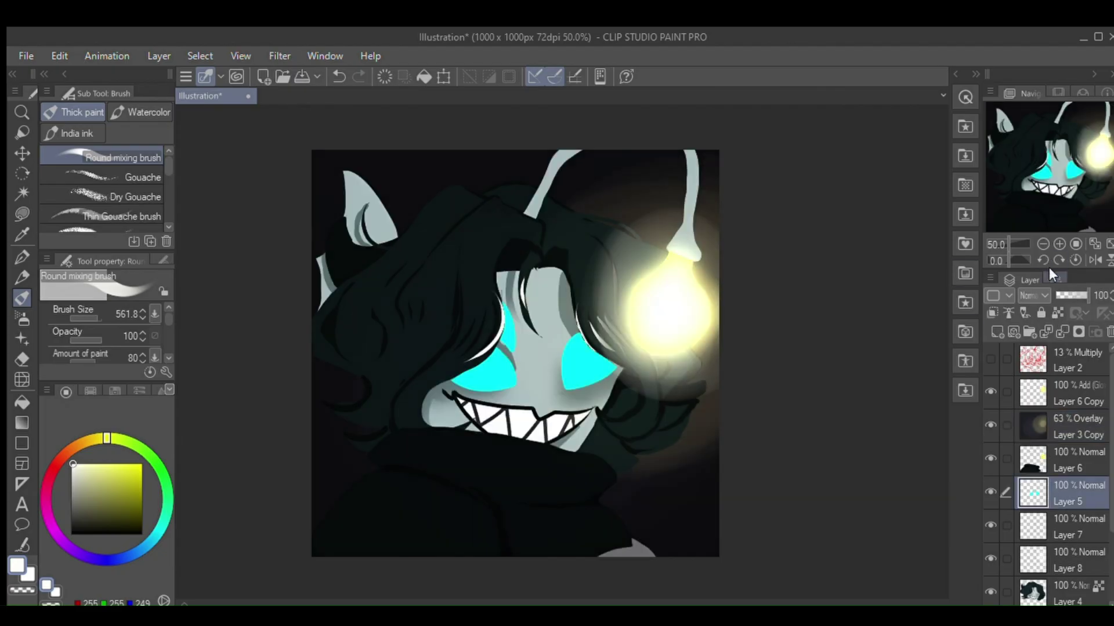
left_click(1073, 426)
left_click(1068, 293)
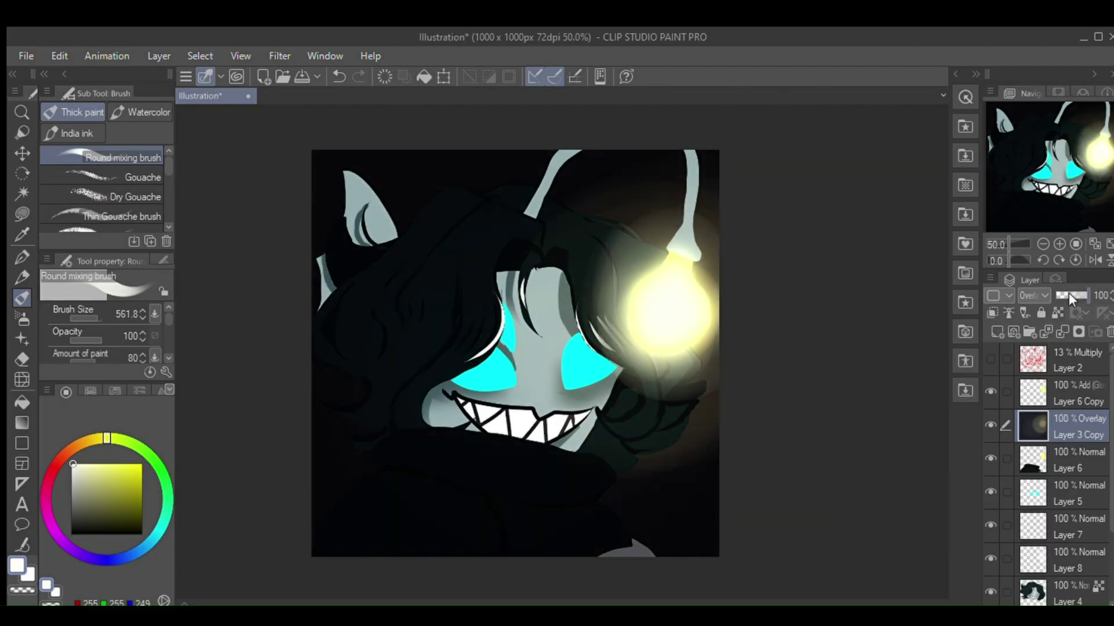
left_click_drag(1069, 293, 1087, 296)
Move Layer 8 above Layer 3 Copy and set it to Add (Glow) at 75% opacity.
left_click_drag(1034, 557, 1032, 408)
left_click(1033, 296)
left_click(1049, 475)
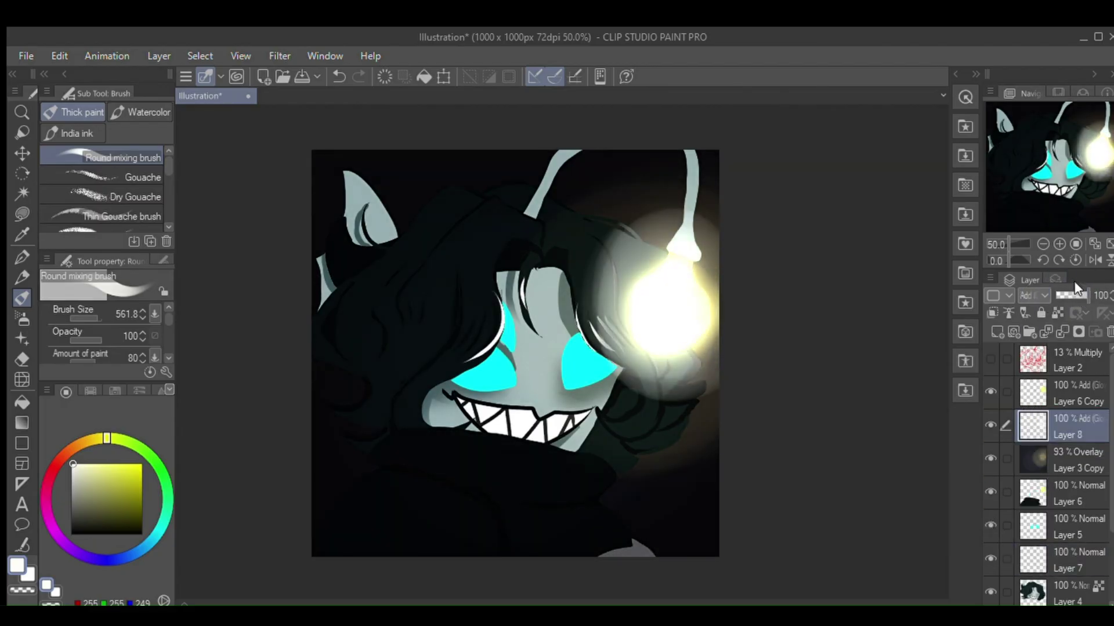
left_click_drag(1074, 293, 1076, 296)
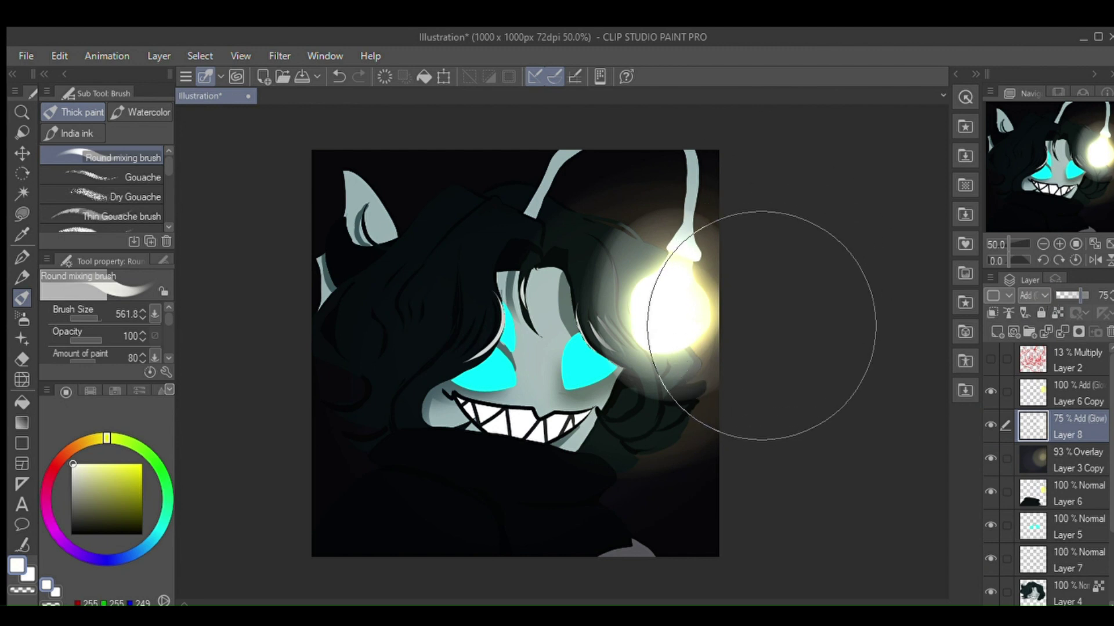
Duplicate the cyan eyes on Layer 5 and blur the copy.
left_click(1038, 526)
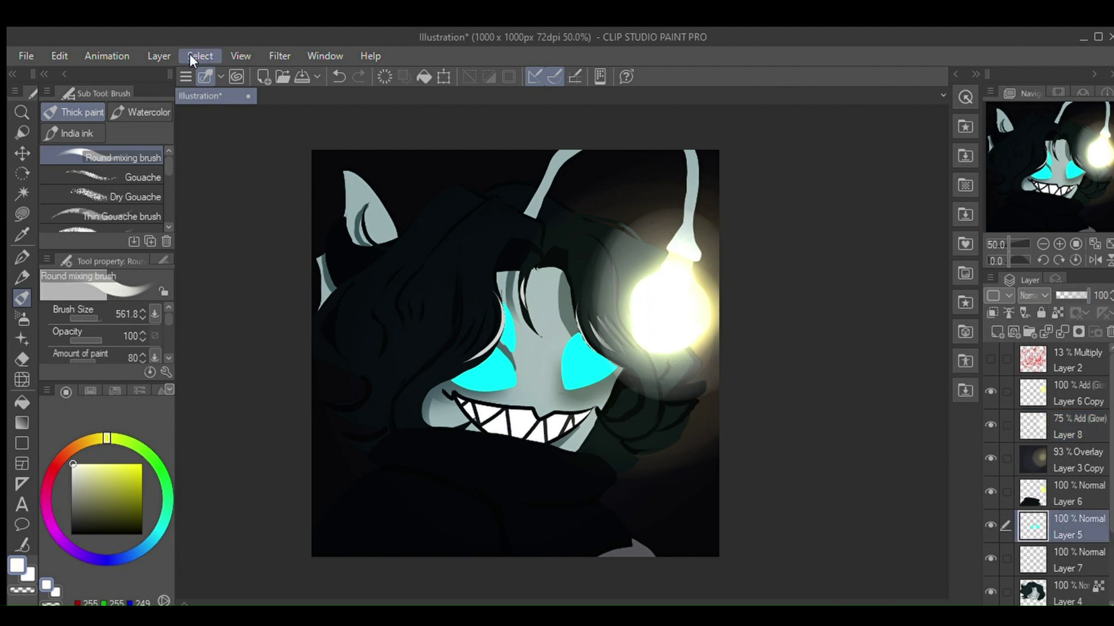
mouse_move(158, 56)
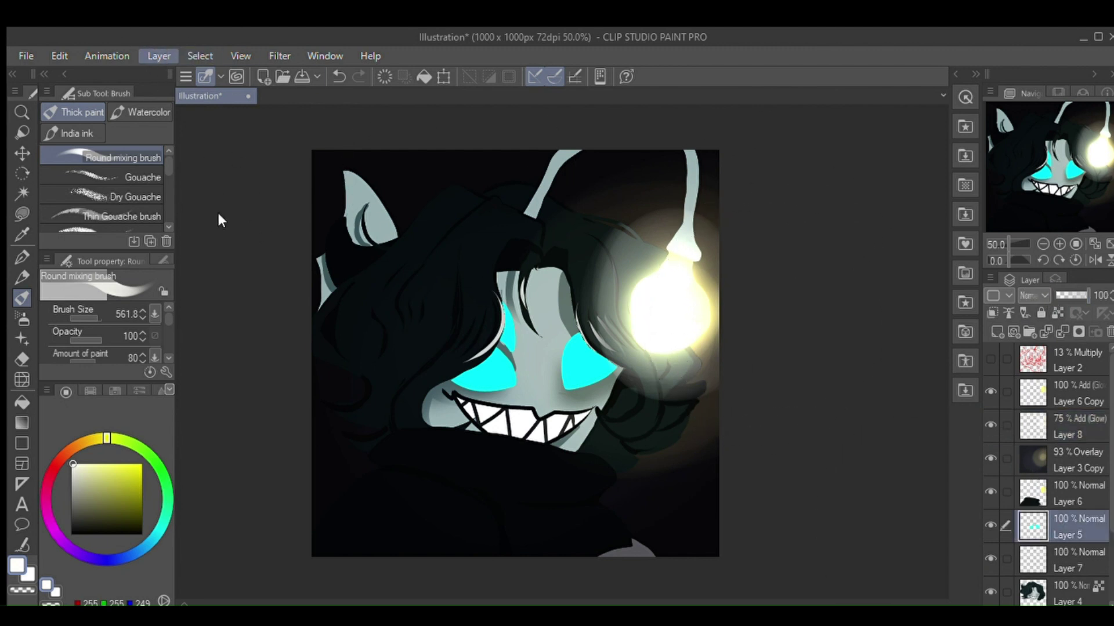
left_click(247, 179)
left_click(320, 57)
mouse_move(281, 57)
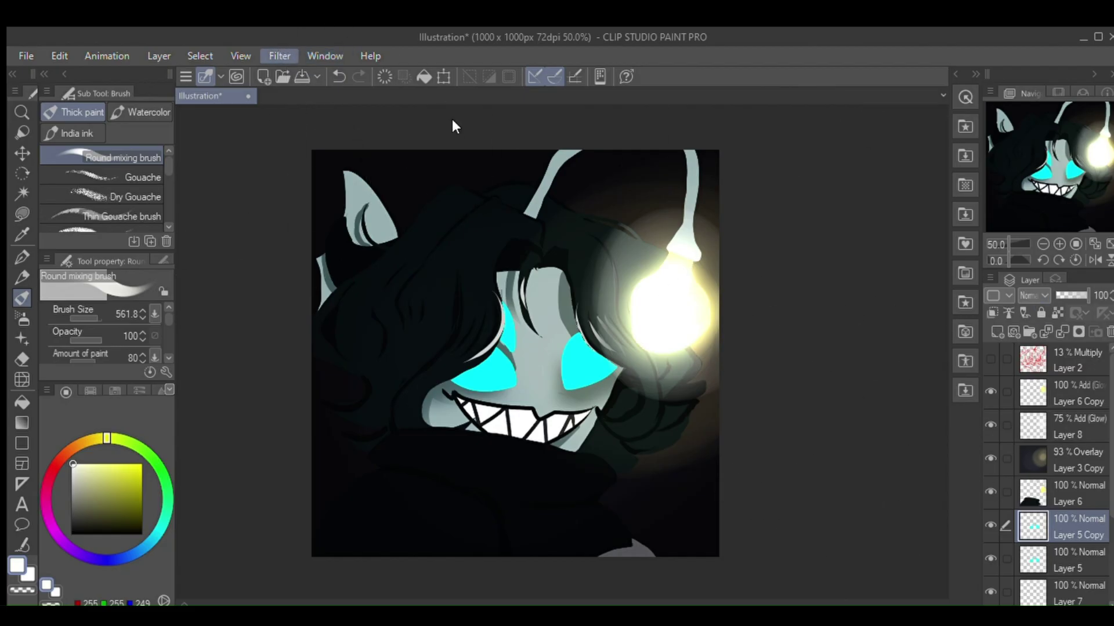
left_click(452, 120)
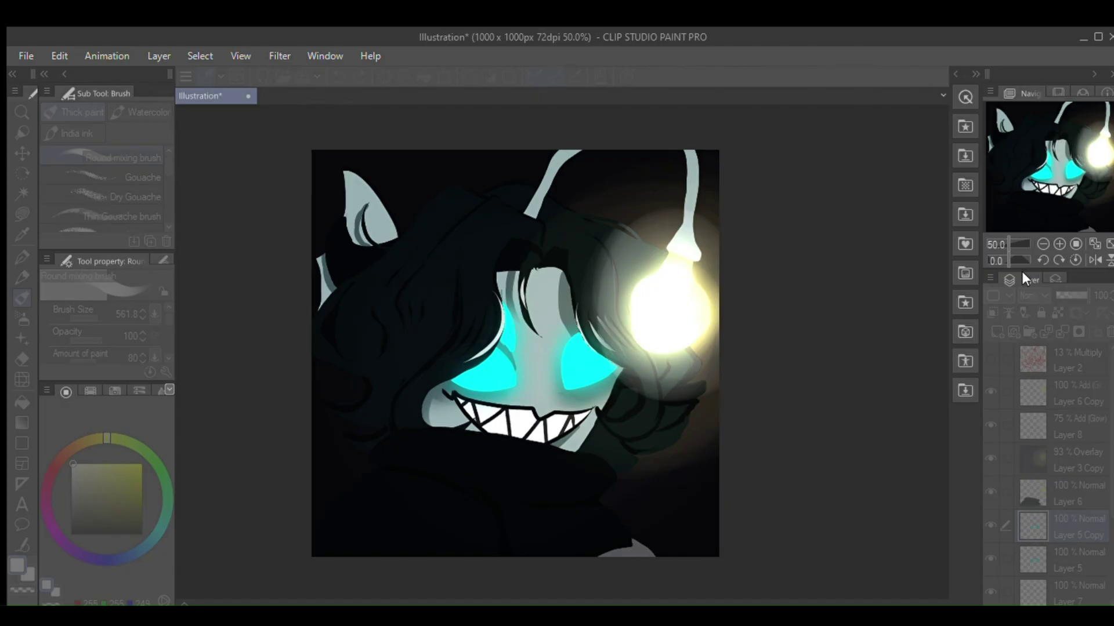
left_click(1021, 271)
Set Layer 5 Copy's blending mode to Glow dodge, undoing a trial opacity reduction.
left_click(1034, 295)
left_click(1069, 357)
left_click(1036, 415)
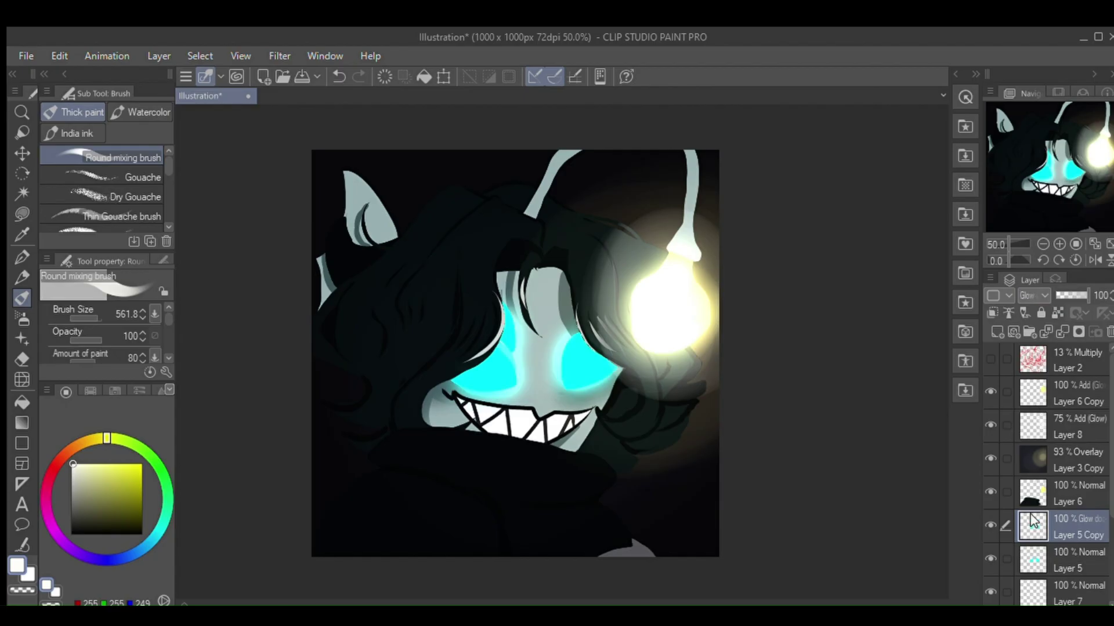
mouse_move(1033, 518)
left_mouse_down()
mouse_move(1034, 560)
mouse_move(1033, 500)
left_mouse_up()
left_click_drag(1083, 295, 1064, 293)
key("ctrl+z")
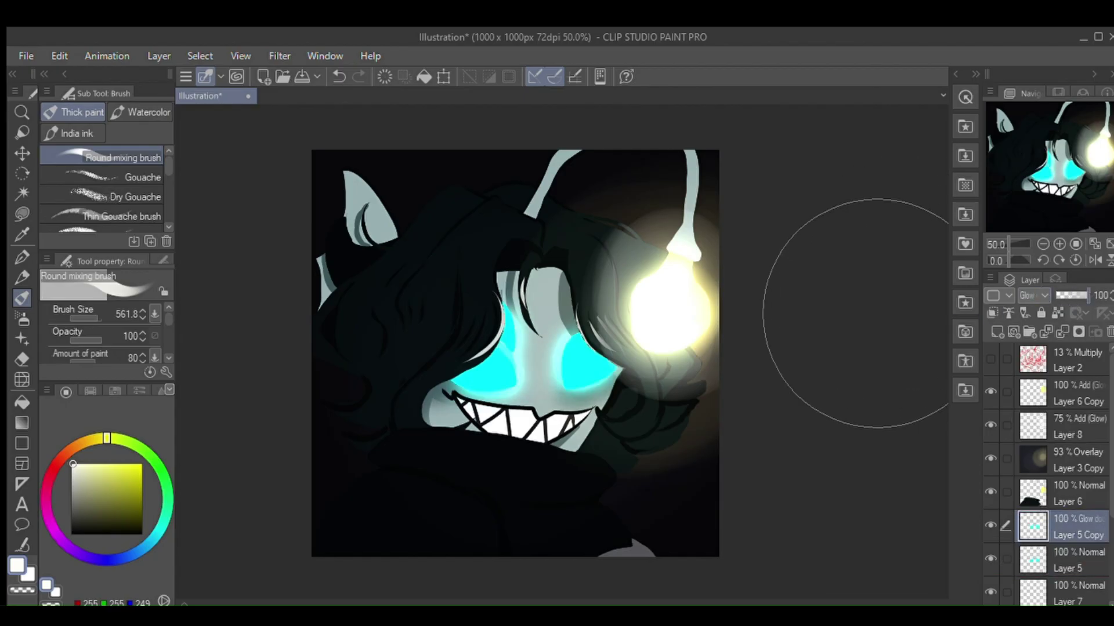
Apply the blur filter to Layer 5 Copy once more.
left_click(467, 119)
mouse_move(717, 296)
left_mouse_down()
mouse_move(904, 294)
mouse_move(730, 296)
left_mouse_up()
left_click(943, 274)
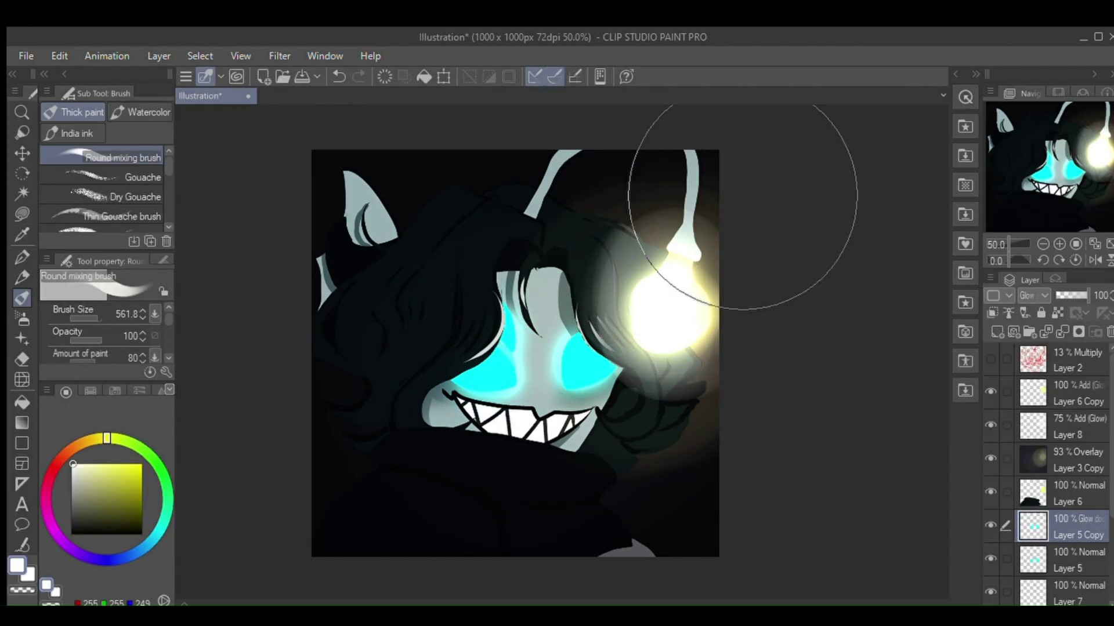
Try Add as Layer 5 Copy's blending mode and undo it.
left_click(1036, 296)
left_click(1041, 311)
mouse_move(1084, 295)
left_mouse_down()
mouse_move(1068, 292)
mouse_move(1089, 295)
left_mouse_up()
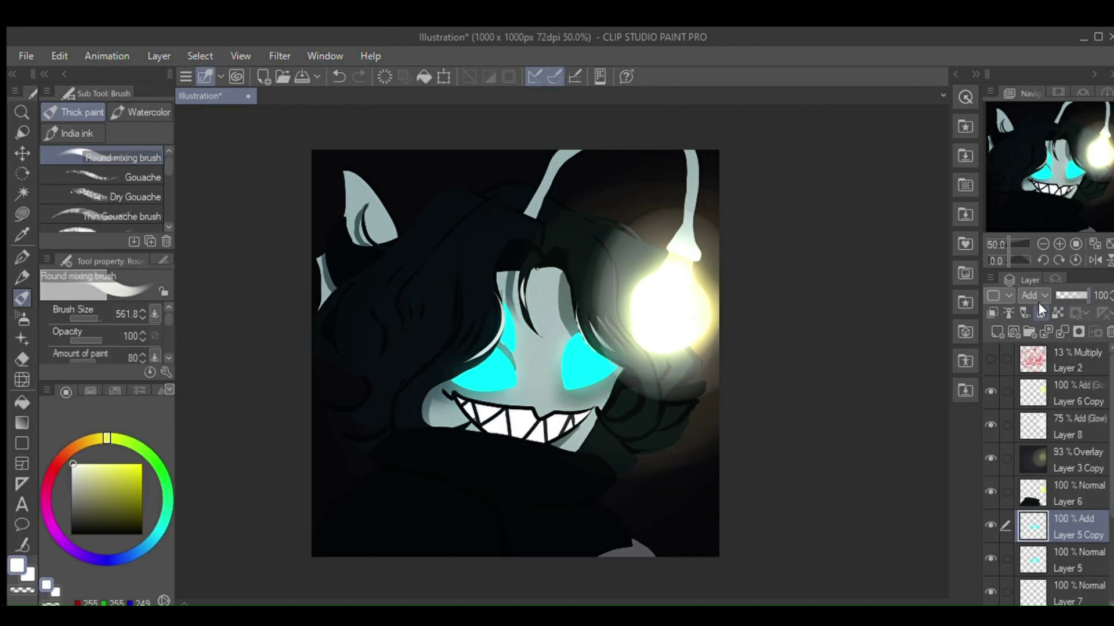
key("ctrl+z")
Lower Layer 5 Copy's opacity to 78% and move it above Layer 6 Copy.
left_click(1075, 293)
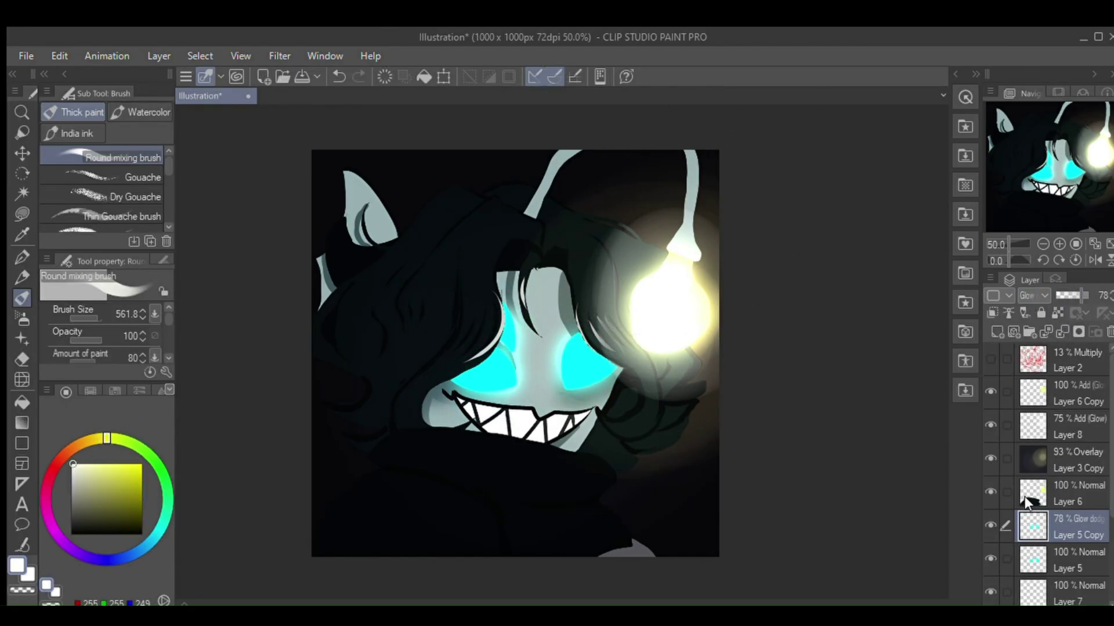
left_click_drag(1024, 496, 1035, 384)
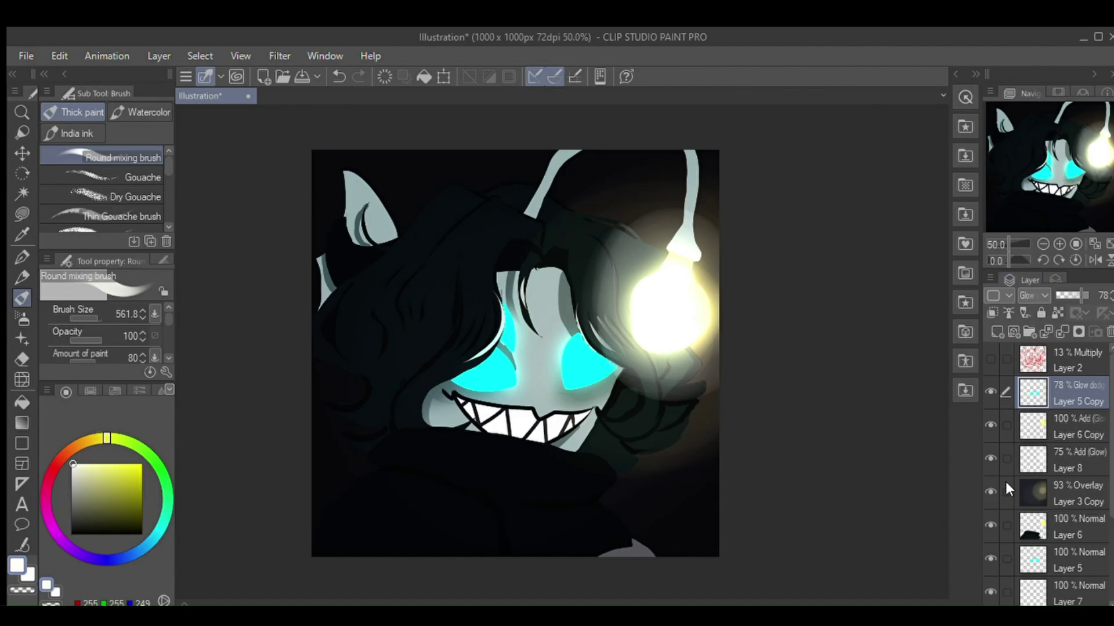
Select the shape of the white teeth and make Layer 4 active, undoing a trial layer operation.
left_click(1030, 522)
left_click_drag(1110, 435, 1110, 519)
left_click(1067, 500)
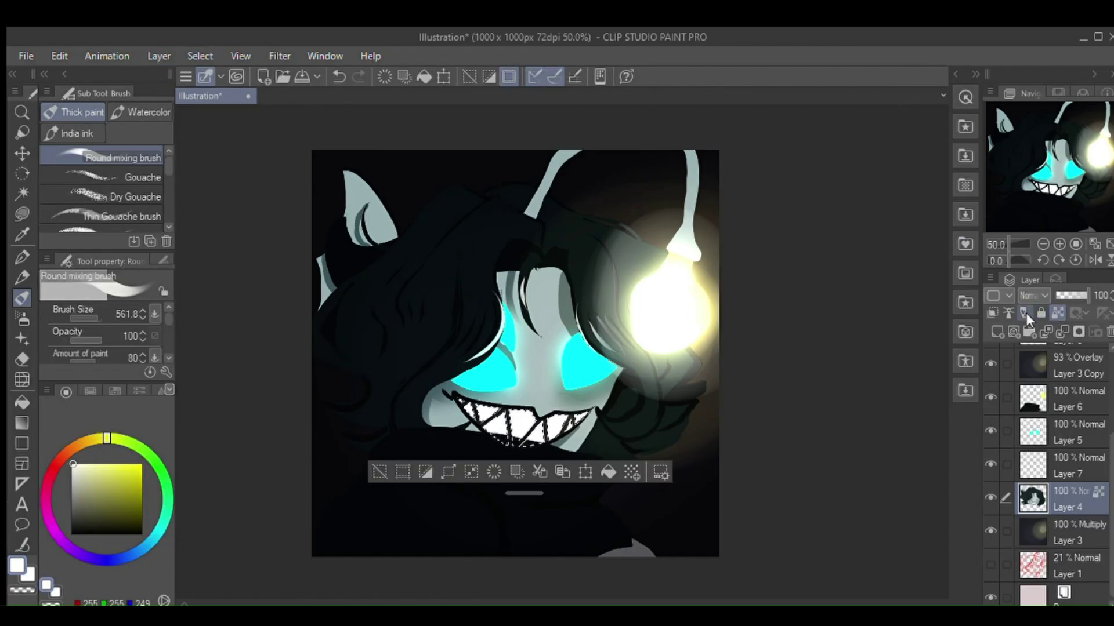
left_click(1061, 331)
left_click(338, 76)
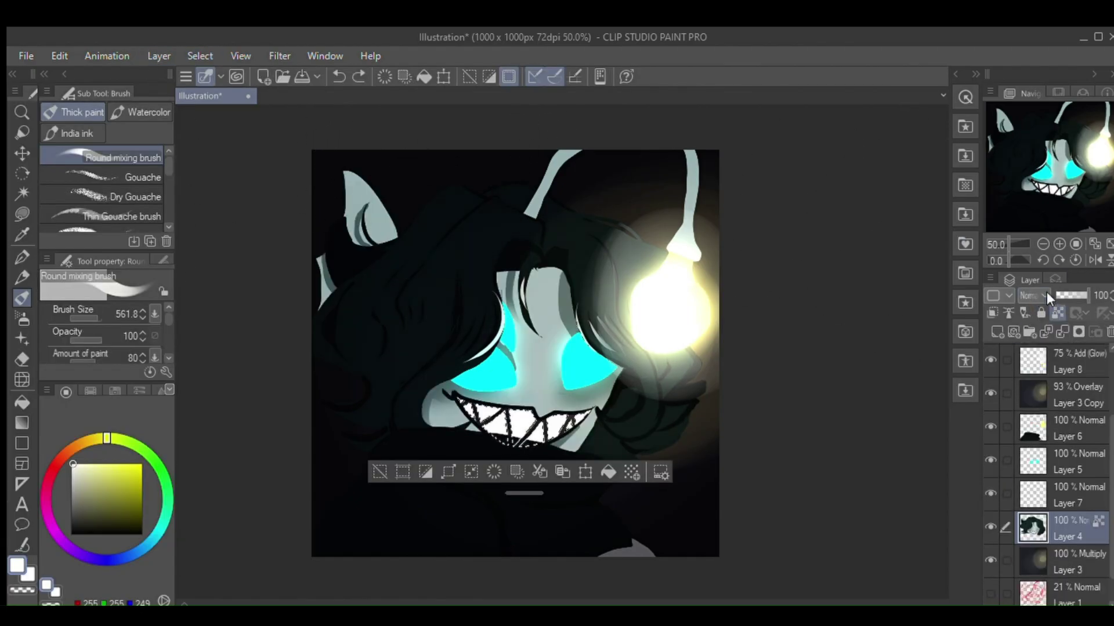
Try shading the selected teeth with a soft airbrush at size 122.4 in grey (111, 111, 111), and undo it.
left_click(1059, 244)
left_click(1059, 244)
left_click(1059, 244)
left_click_drag(1034, 174, 1024, 202)
left_click(507, 228, "alt")
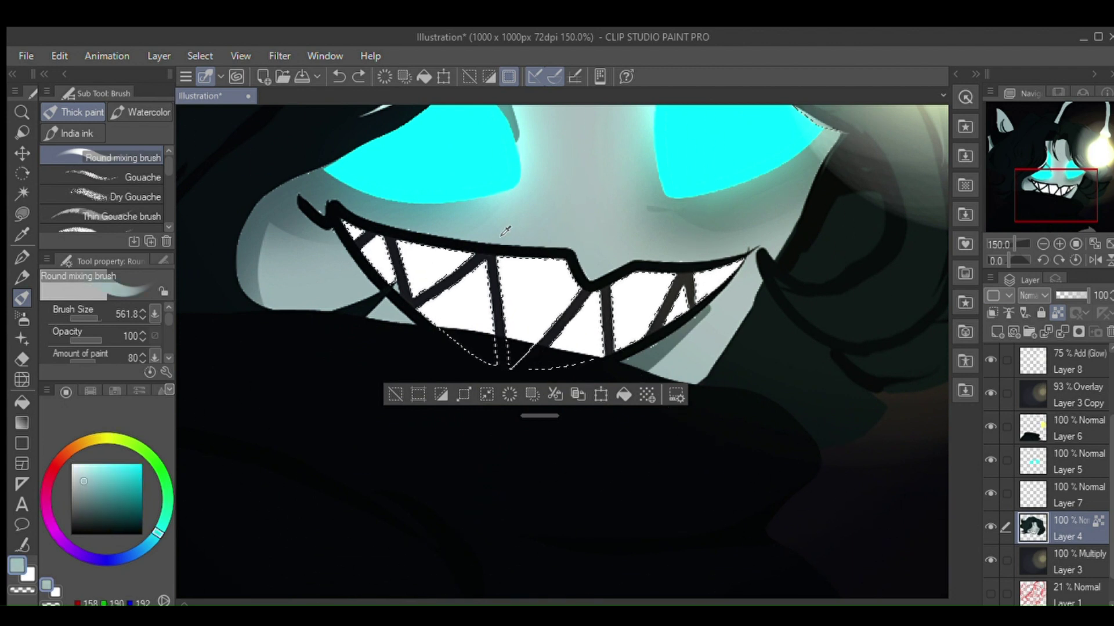
left_click(494, 272, "alt")
left_click_drag(94, 504, 56, 504)
left_click(22, 319)
mouse_move(394, 210)
left_mouse_down()
mouse_move(750, 221)
mouse_move(265, 197)
left_mouse_up()
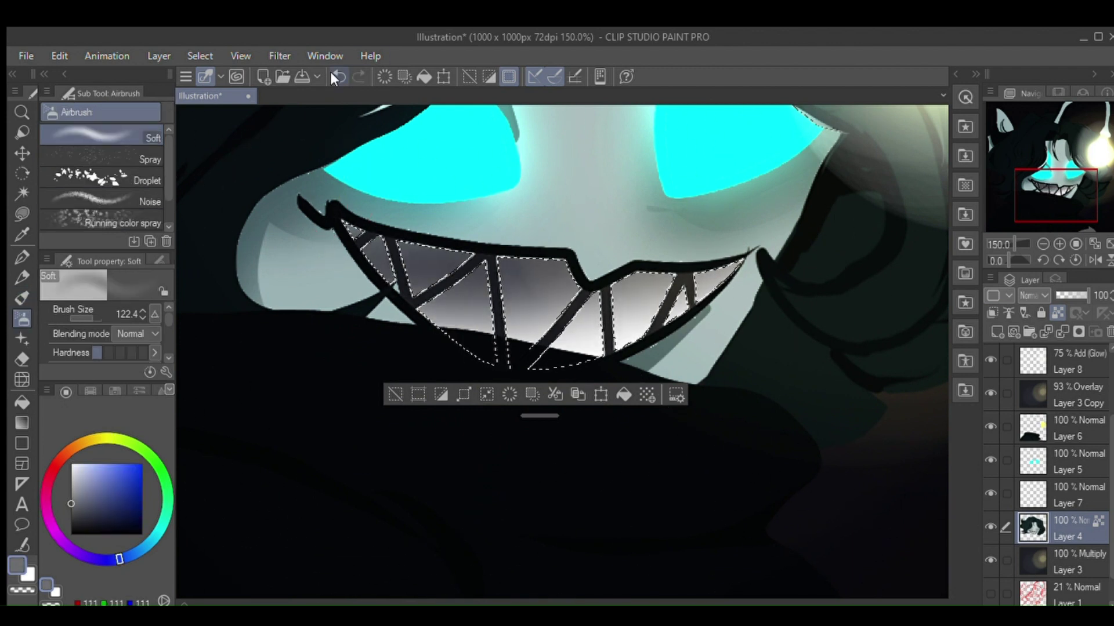
left_click(338, 76)
Try soft airbrush shading on the teeth in light grey (182, 182, 182) and white, refilling them with white between attempts.
left_click_drag(71, 467, 70, 481)
mouse_move(463, 203)
left_mouse_down()
mouse_move(370, 216)
mouse_move(354, 263)
mouse_move(371, 348)
left_mouse_up()
left_click_drag(87, 319, 88, 319)
left_click_drag(73, 473, 70, 462)
left_click_drag(525, 320, 515, 359)
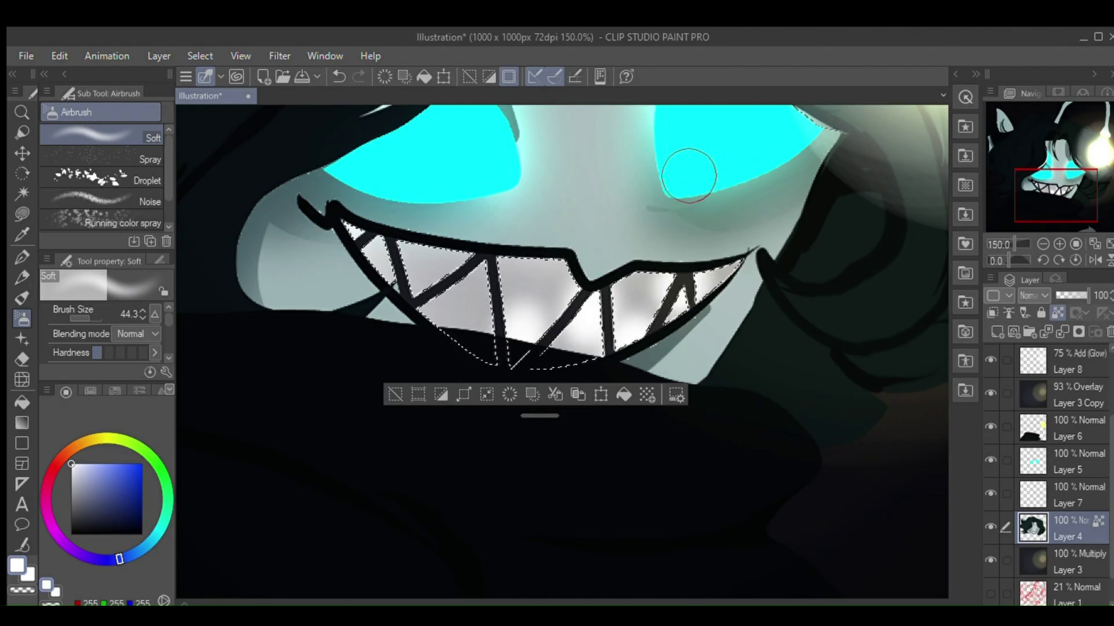
left_click(424, 76)
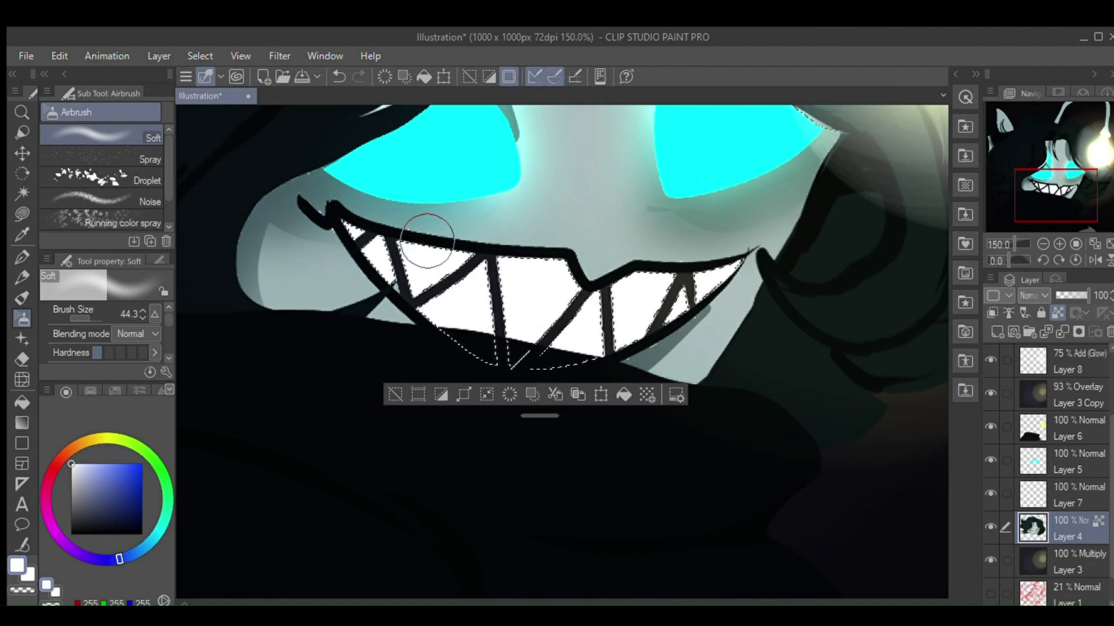
left_click(355, 208, "alt")
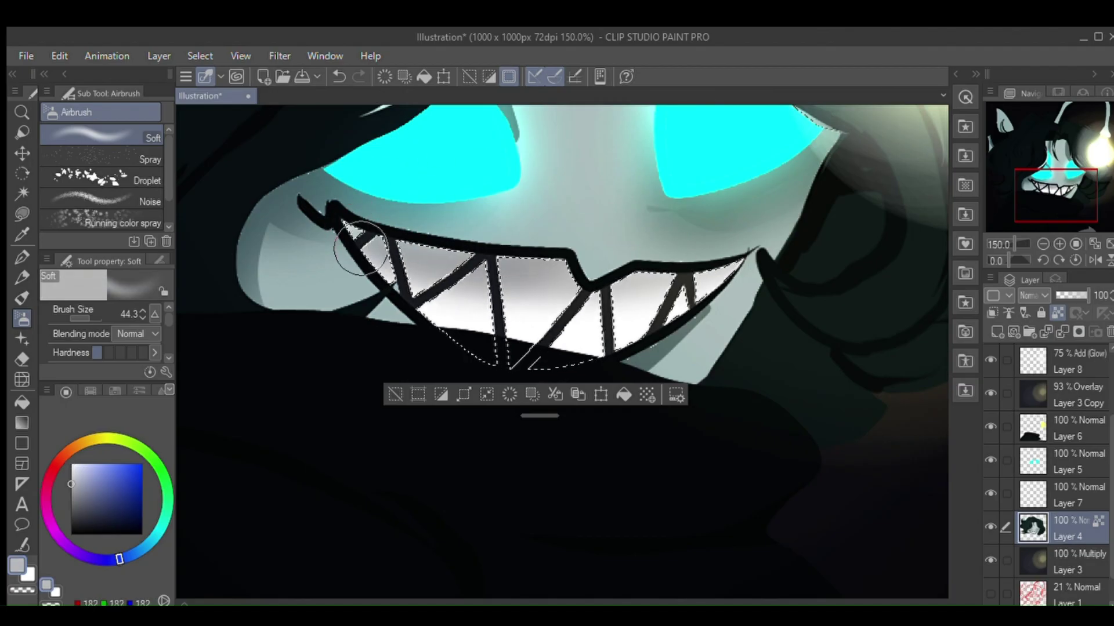
key("x")
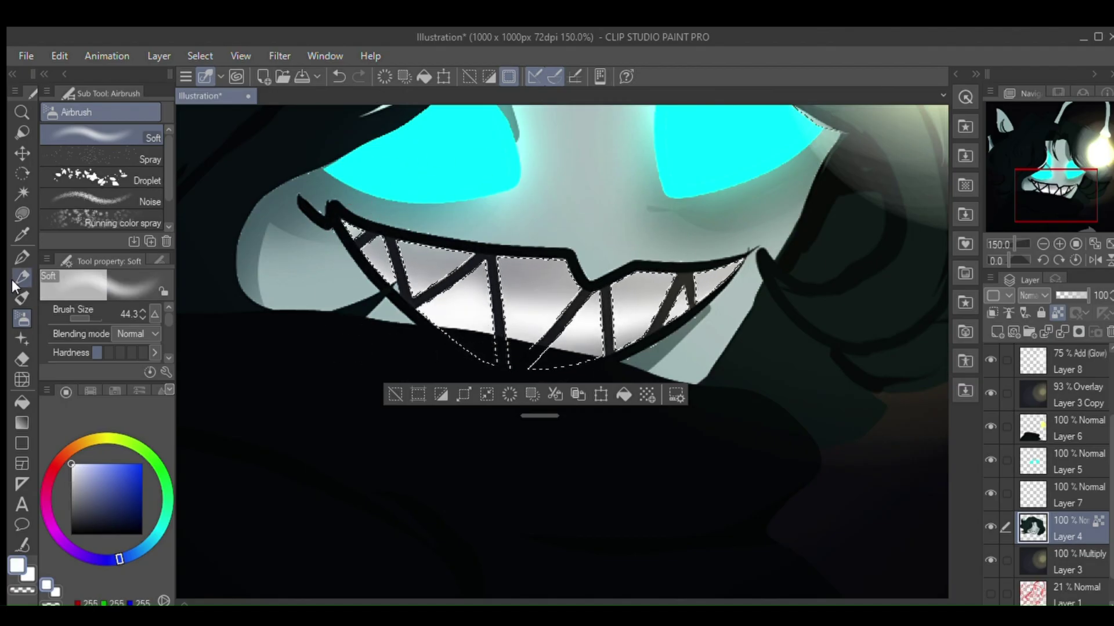
Shade the teeth along their dividing lines in light grey (211, 211, 211) with the Round mixing brush at size 44.3, undoing the last stroke.
left_click(21, 297)
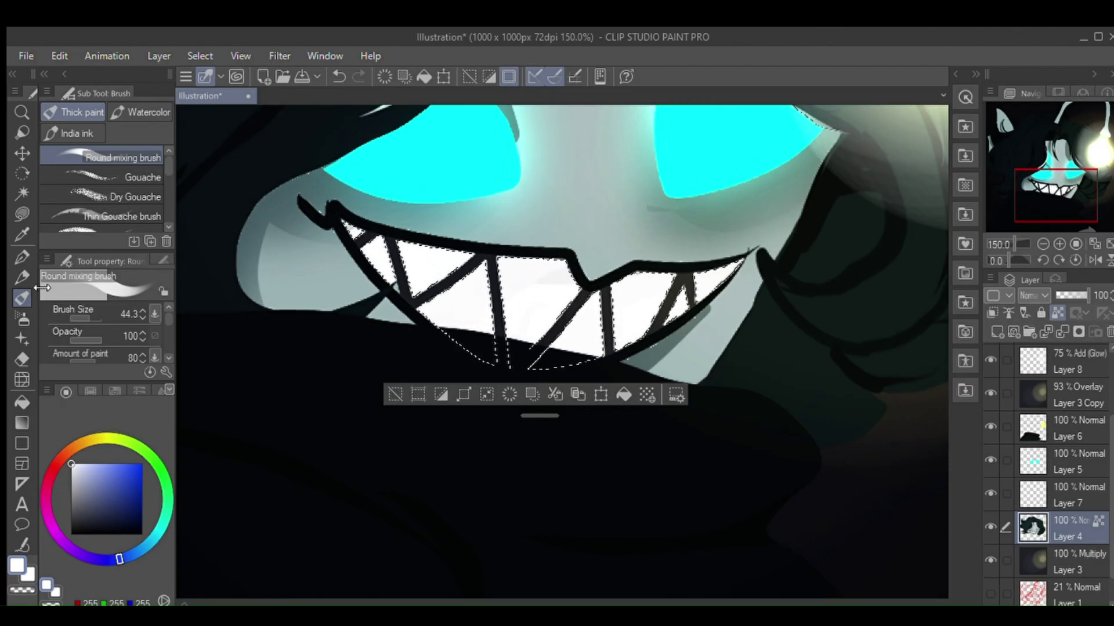
left_click_drag(72, 475, 54, 476)
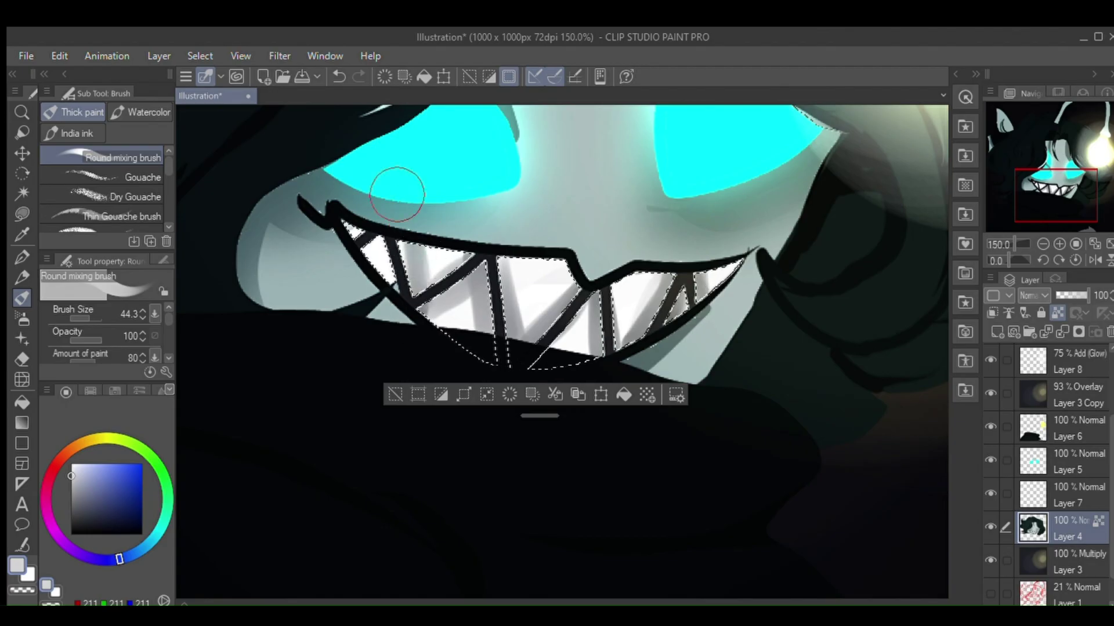
left_click(339, 77)
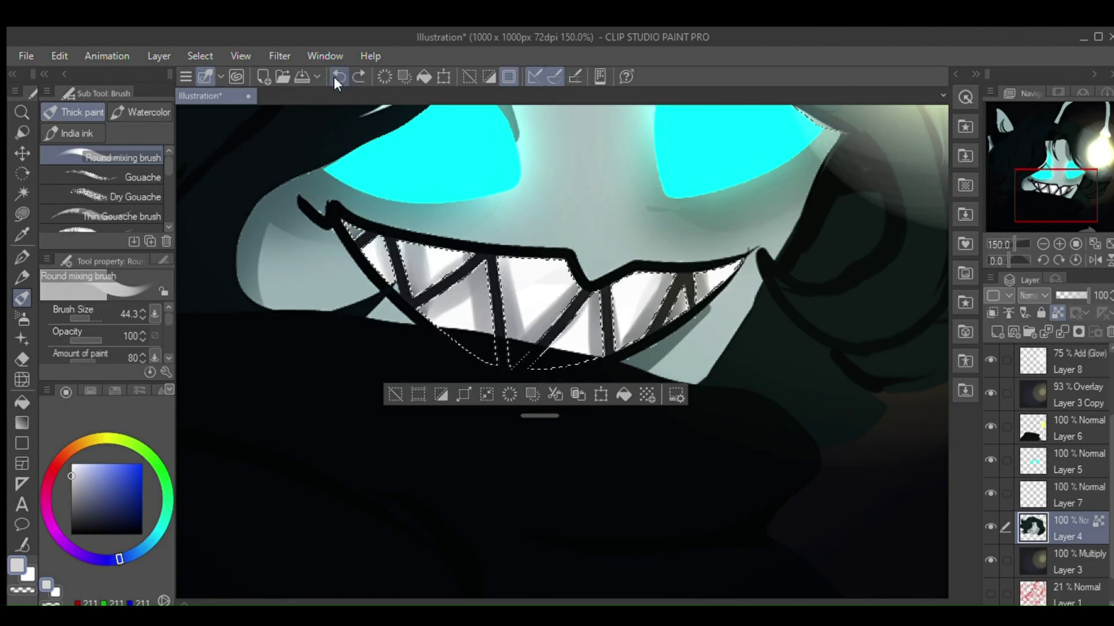
Soften the teeth shading with the soft airbrush in light grey and near-white (253, 253, 253), and deselect the teeth.
left_click(22, 319)
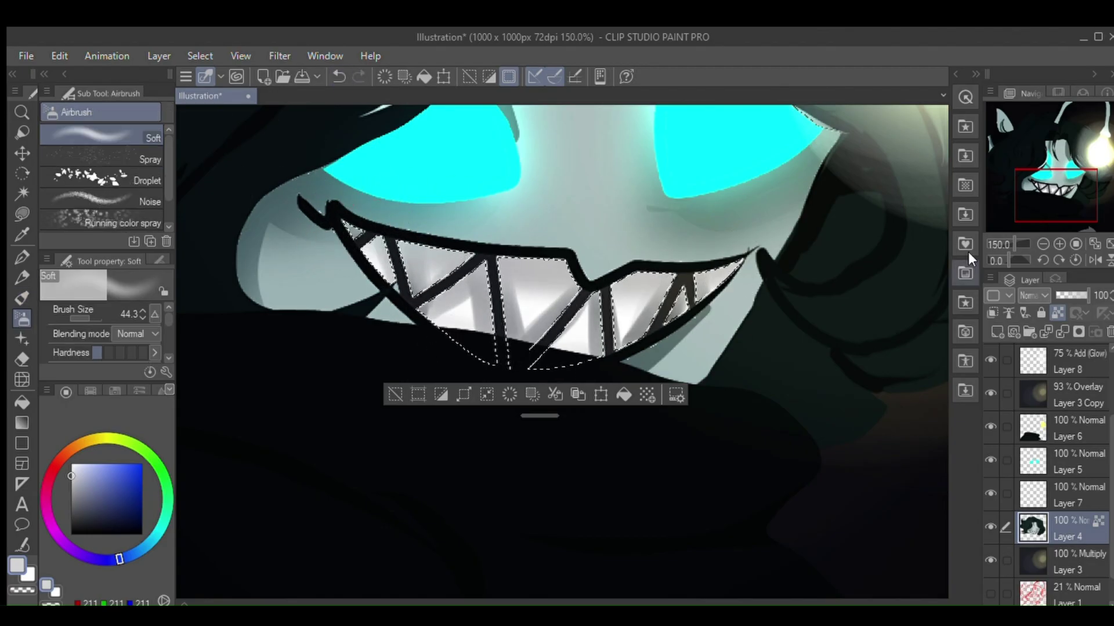
left_click(1043, 244)
left_click(571, 346, "alt")
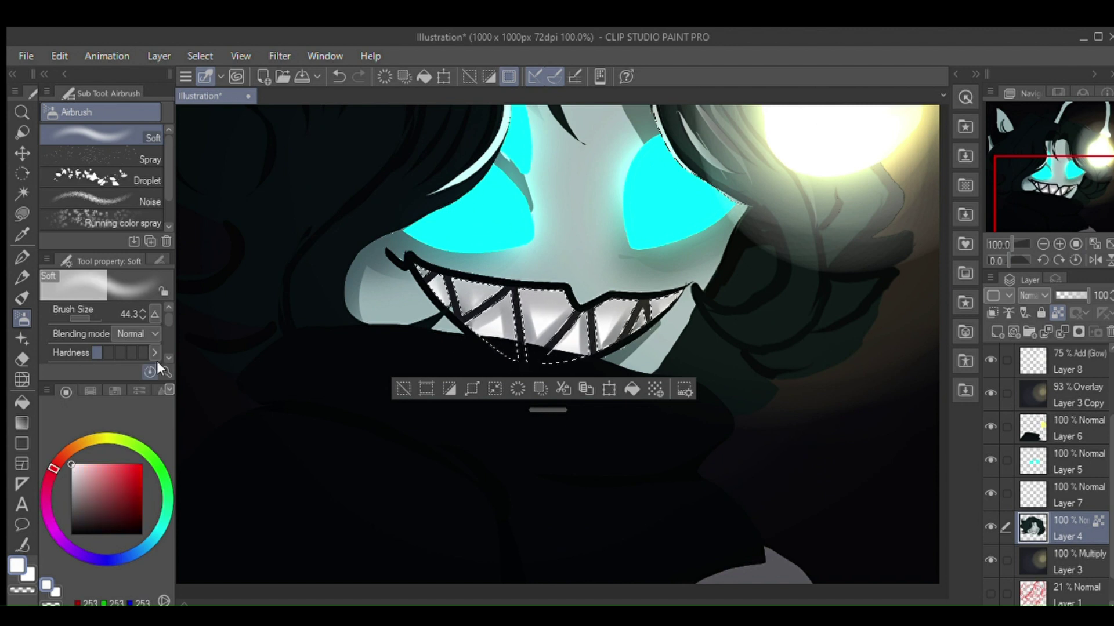
mouse_move(537, 303)
left_mouse_down()
mouse_move(545, 295)
mouse_move(482, 325)
left_mouse_up()
left_click_drag(417, 273, 423, 280)
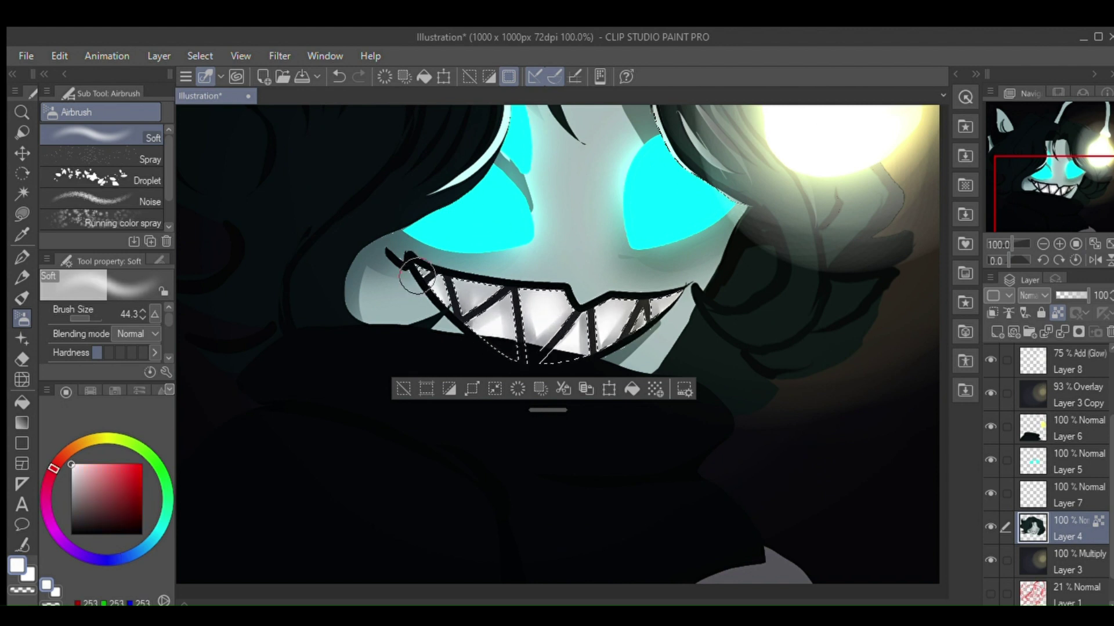
left_click(1100, 242)
key("ctrl+d")
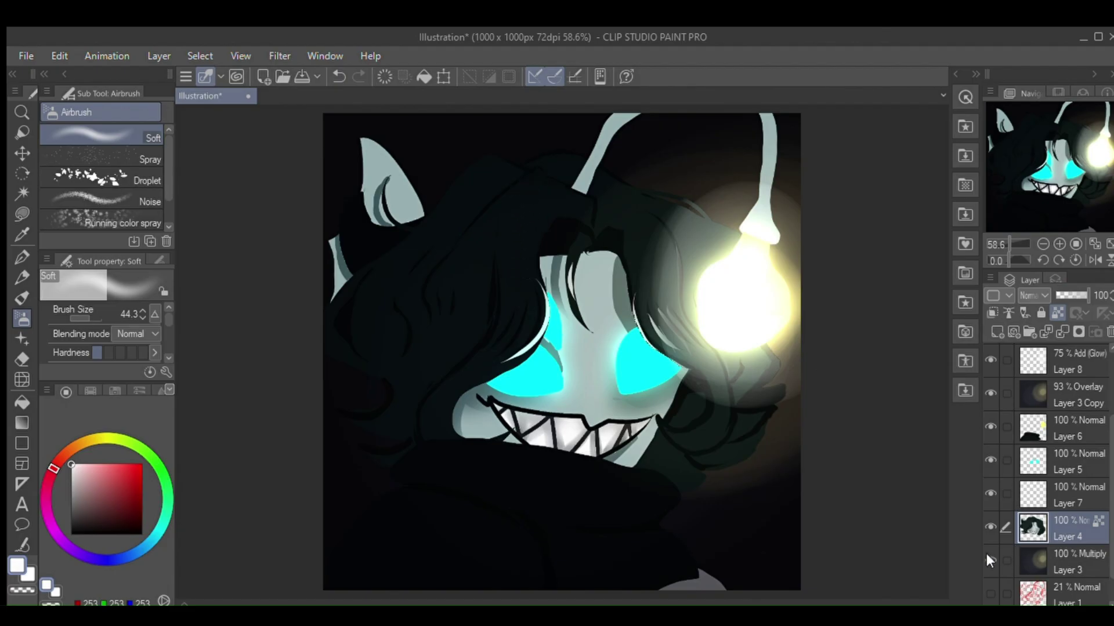
Auto-select the hair on Layer 4 and pick a near-black (4, 6, 7) from the canvas.
left_click(1021, 560)
left_click(1033, 526)
left_click(21, 190)
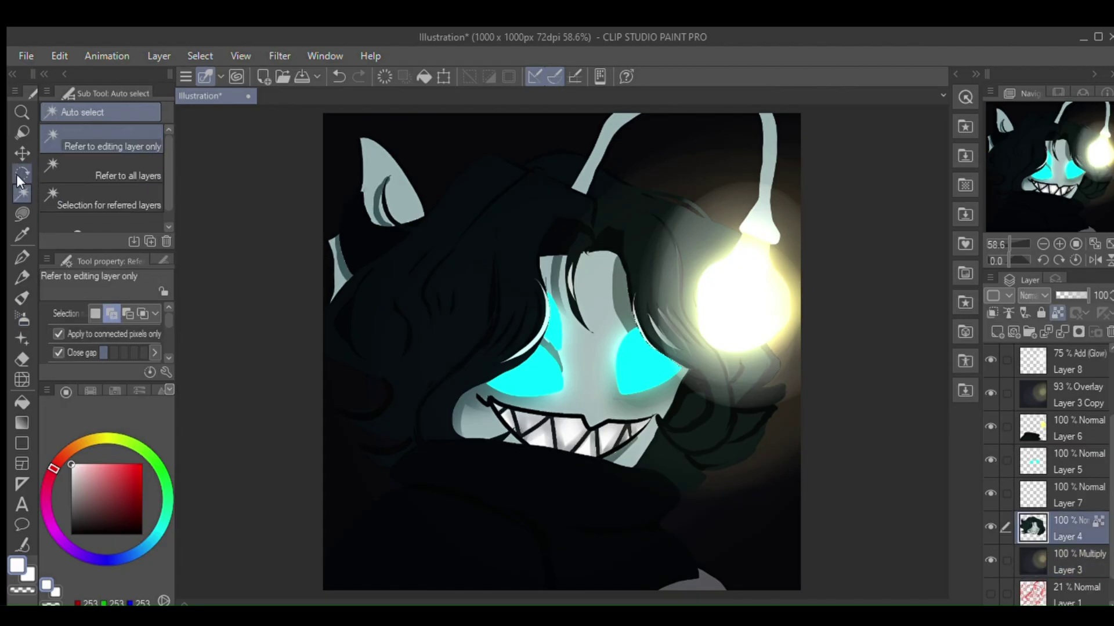
left_click(464, 279)
left_click(348, 244, "alt")
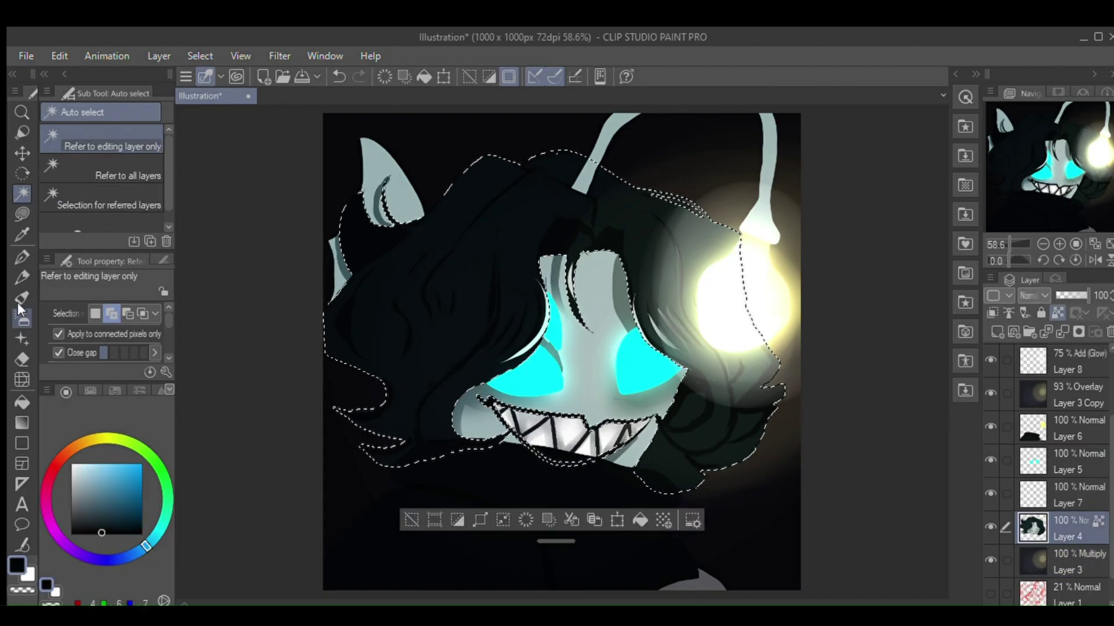
Darken the lower part of the selected hair with a near-black Foreground to transparent gradient, undoing the first attempt.
left_click(22, 422)
left_click_drag(371, 487, 381, 119)
left_click(338, 76)
left_click(110, 137)
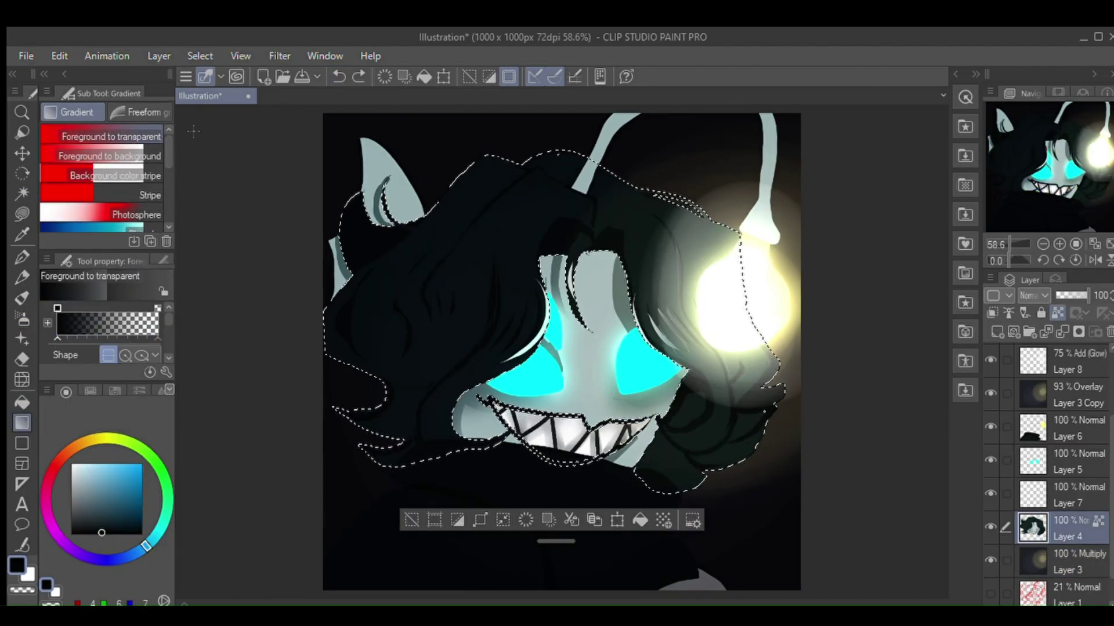
left_click_drag(545, 485, 547, 376)
Paint strand highlights across the hair in muted blue (74, 122, 138) with the Round mixing brush at size 44.3, undoing one stroke.
left_click(150, 543)
left_click(104, 496)
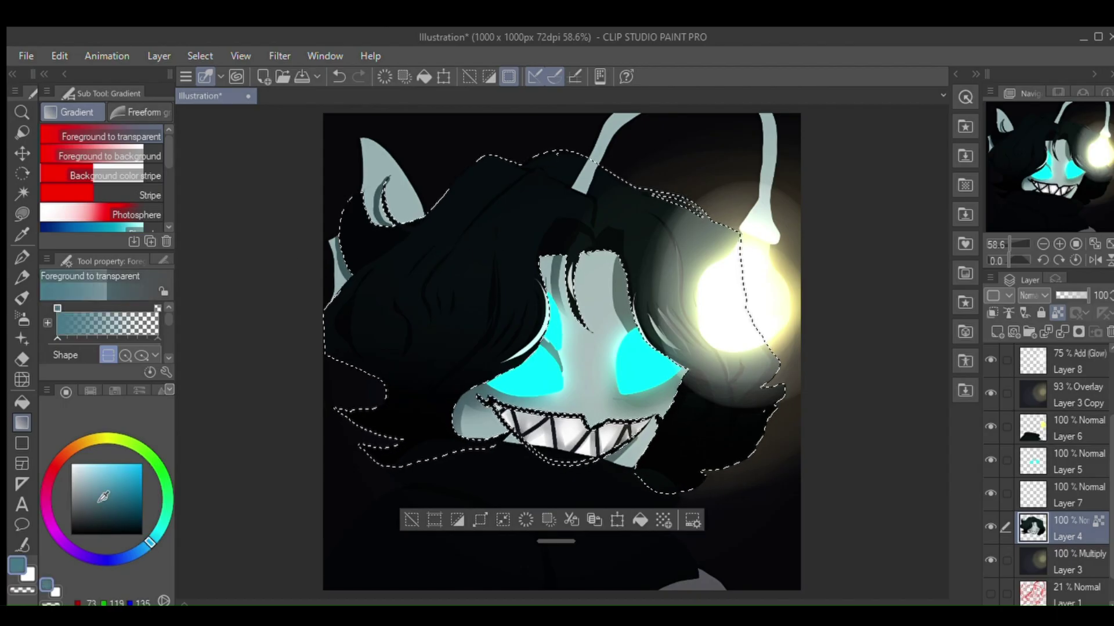
left_click(22, 298)
left_click_drag(368, 282, 360, 329)
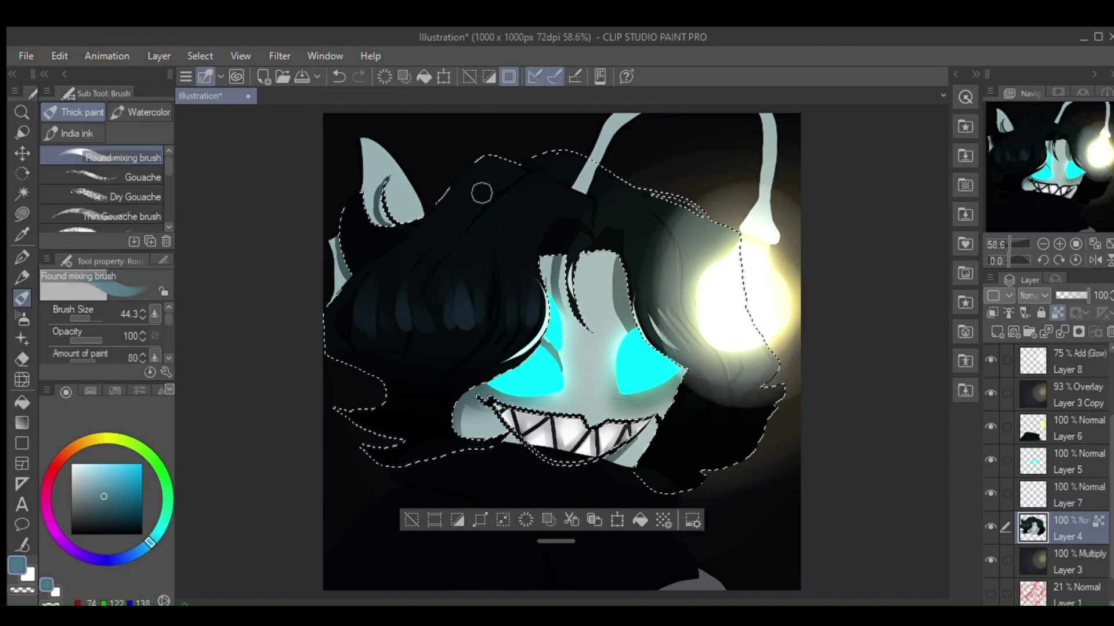
left_click(339, 76)
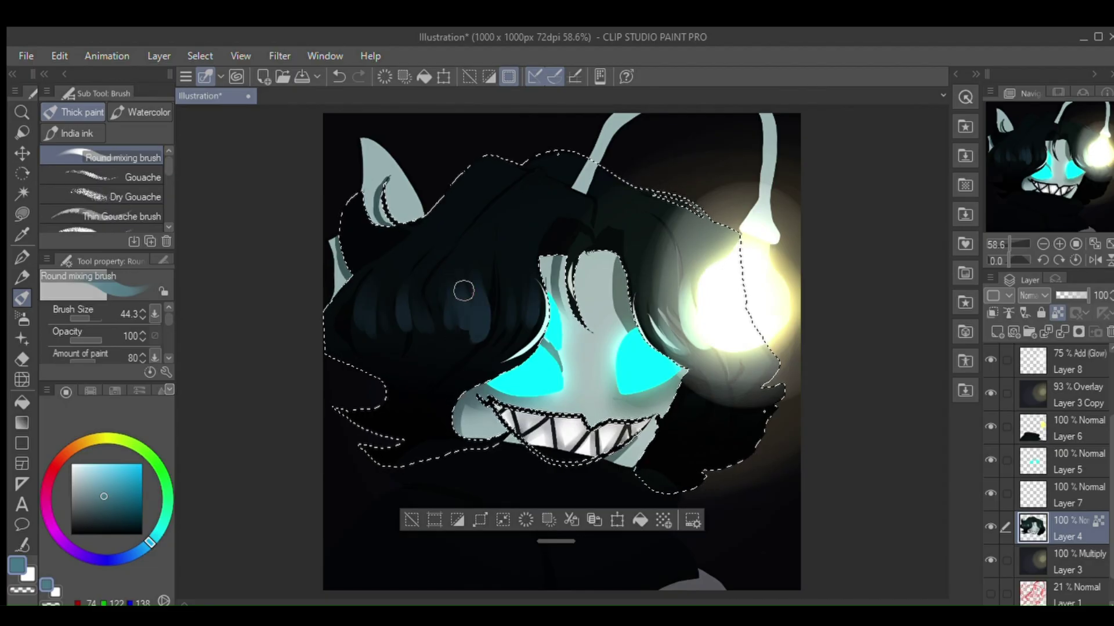
Blend light onto the hair beside the lure with the Soft airbrush at size 338.1, and deselect the hair.
left_click(22, 320)
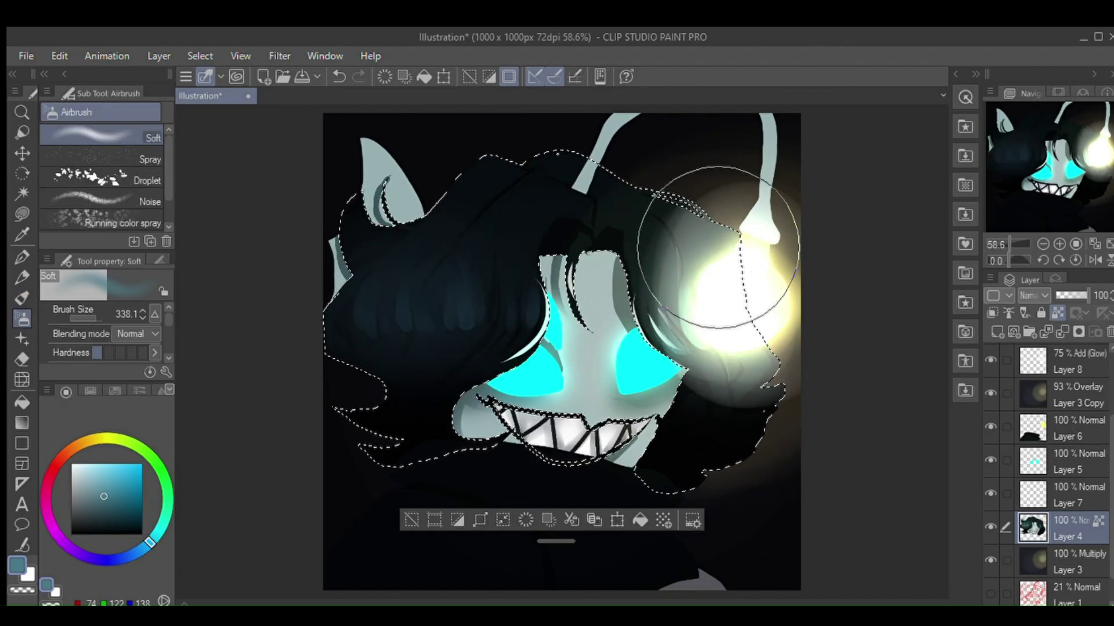
left_click_drag(718, 248, 824, 305)
key("ctrl+d")
Set the Layer 3 Copy overlay to 58% opacity and move Layer 5 directly beneath Layer 5 Copy.
left_click(1078, 395)
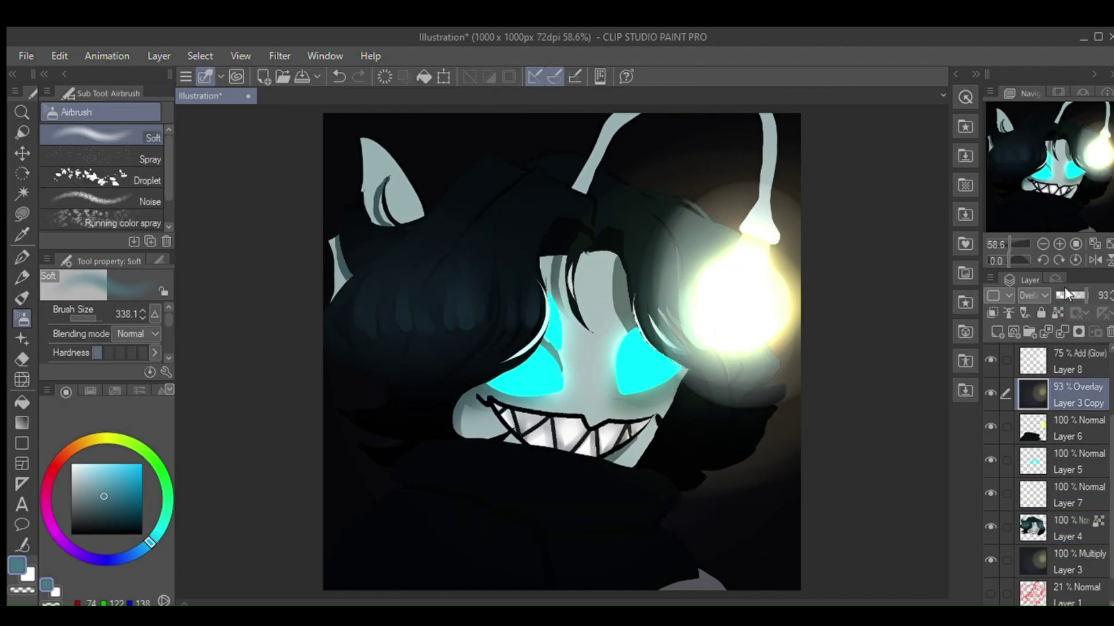
mouse_move(1064, 290)
left_mouse_down()
mouse_move(1007, 290)
mouse_move(1067, 290)
left_mouse_up()
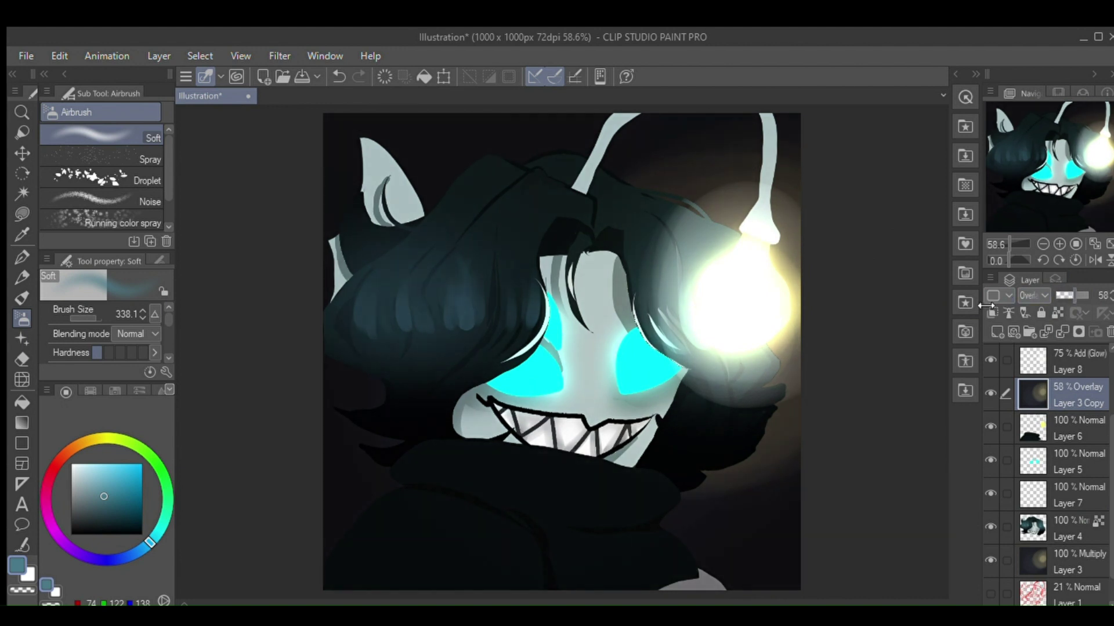
left_click_drag(1037, 461, 1039, 351)
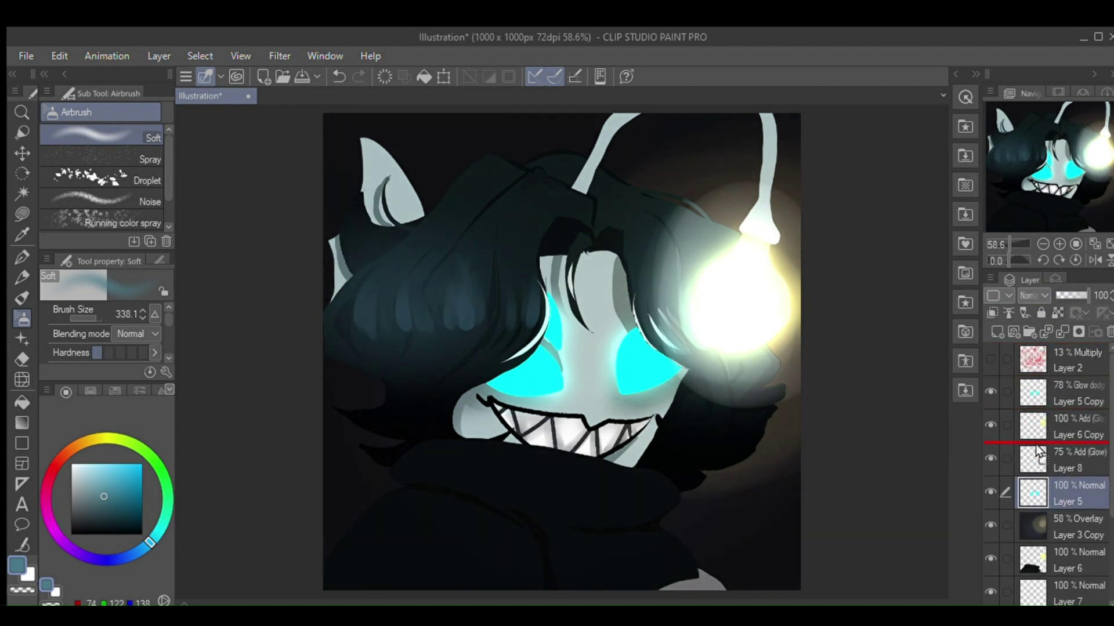
left_click_drag(1039, 452, 1044, 405)
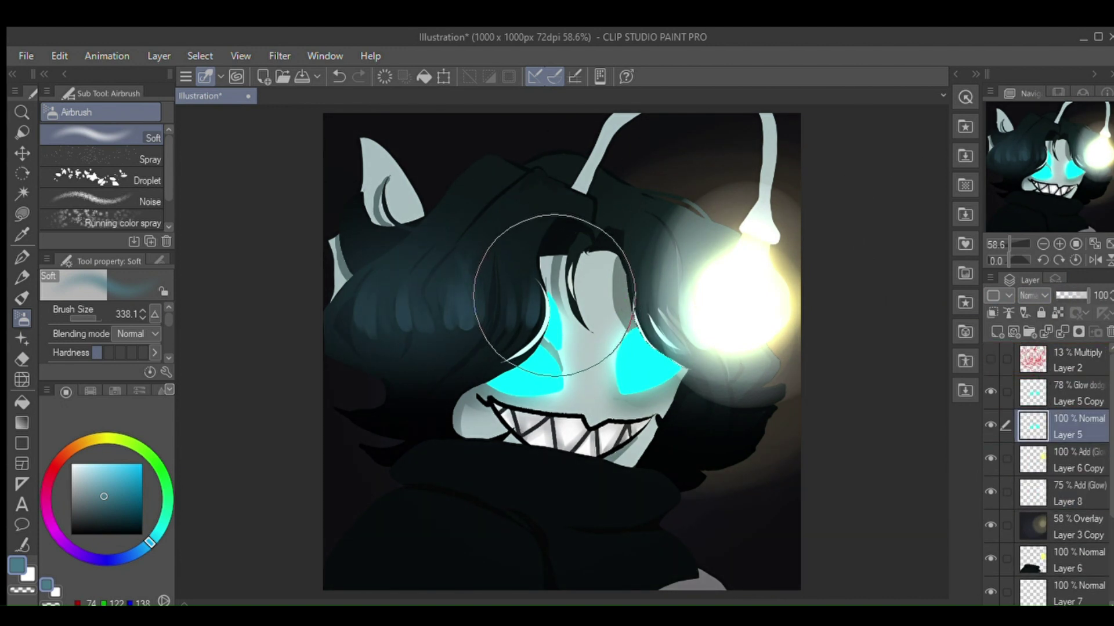
Add sparkles around the lure and hair in pale yellow (255, 245, 155) at size 262.3 on a new layer above Layer 5 Copy, undoing the last stamp.
key("ctrl+shift+n")
left_click(84, 466)
left_click(104, 438)
left_click(98, 464)
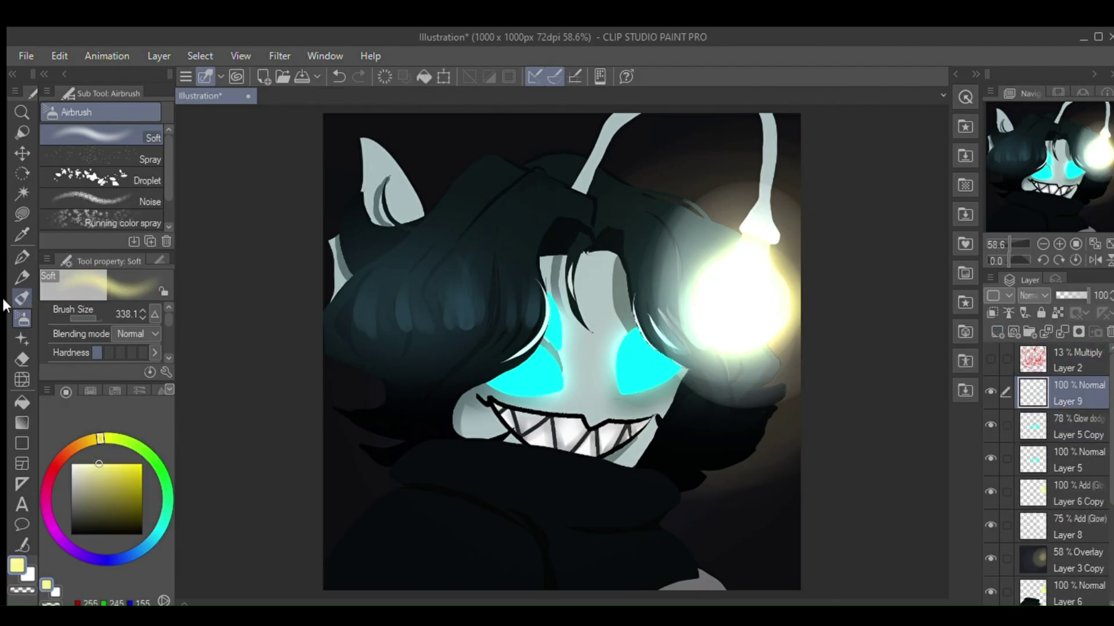
left_click(22, 339)
mouse_move(690, 263)
left_mouse_down()
mouse_move(701, 253)
mouse_move(771, 382)
left_mouse_up()
left_click(392, 407)
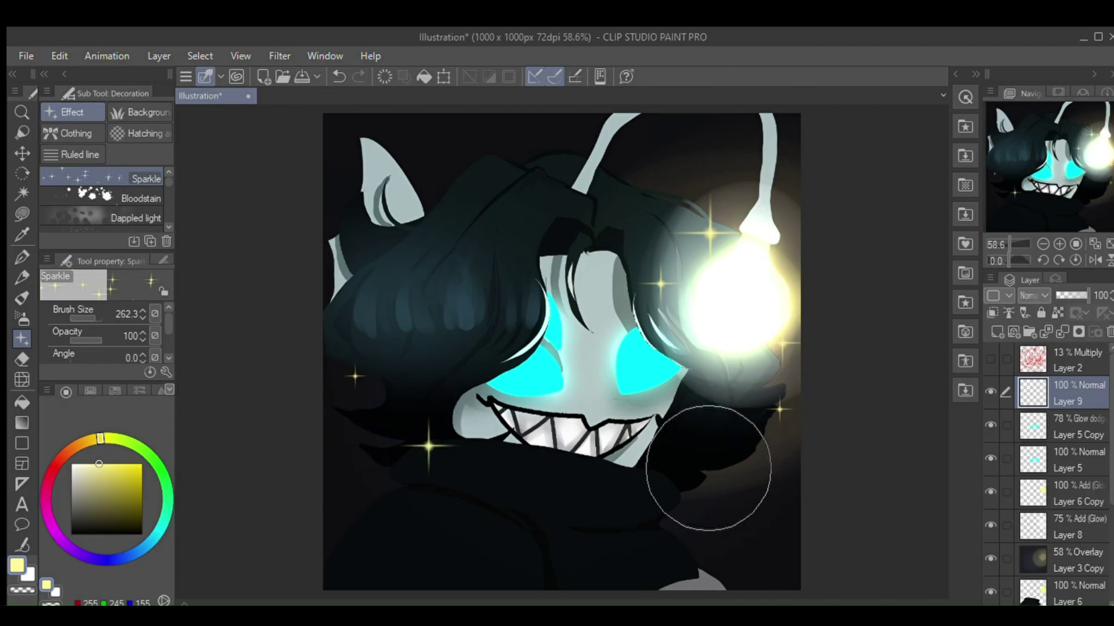
left_click(709, 469)
left_click(339, 76)
Scatter small sparkles at size 73.7 beside the ear, over the hair and around the collar.
left_click(84, 314)
left_click_drag(84, 313, 90, 316)
left_click(422, 224)
left_click(362, 314)
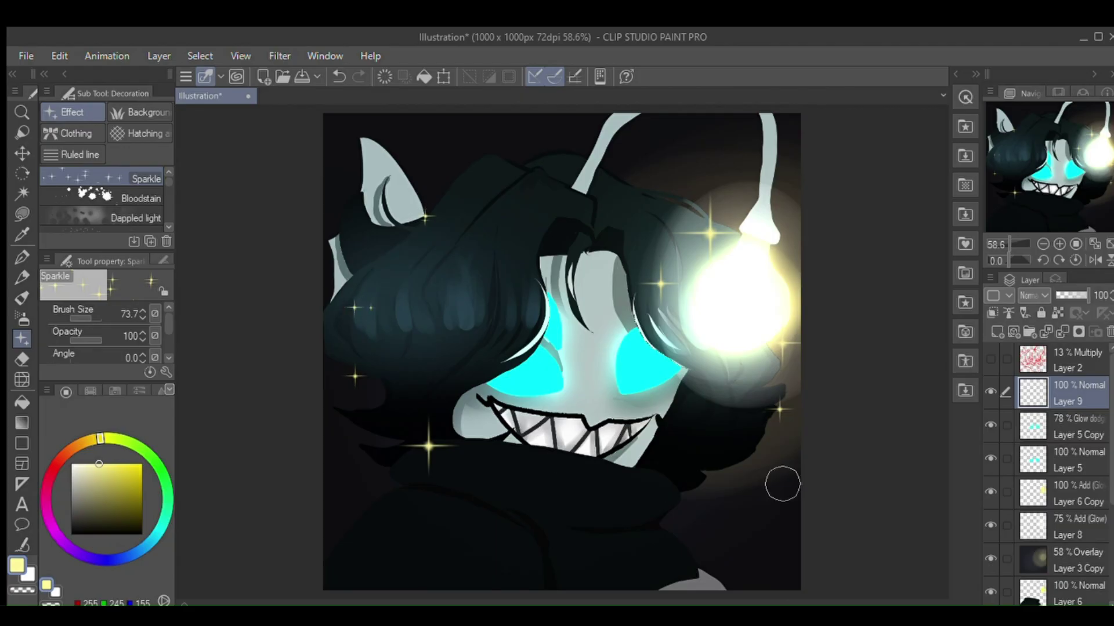
left_click(732, 500)
left_click(674, 536)
left_click(1063, 173)
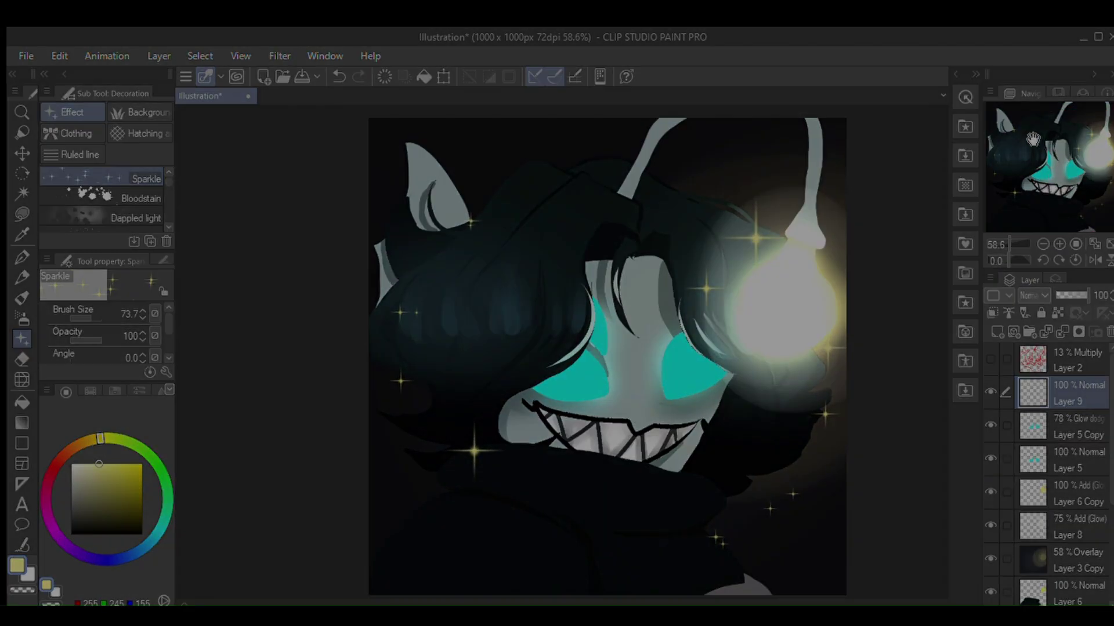